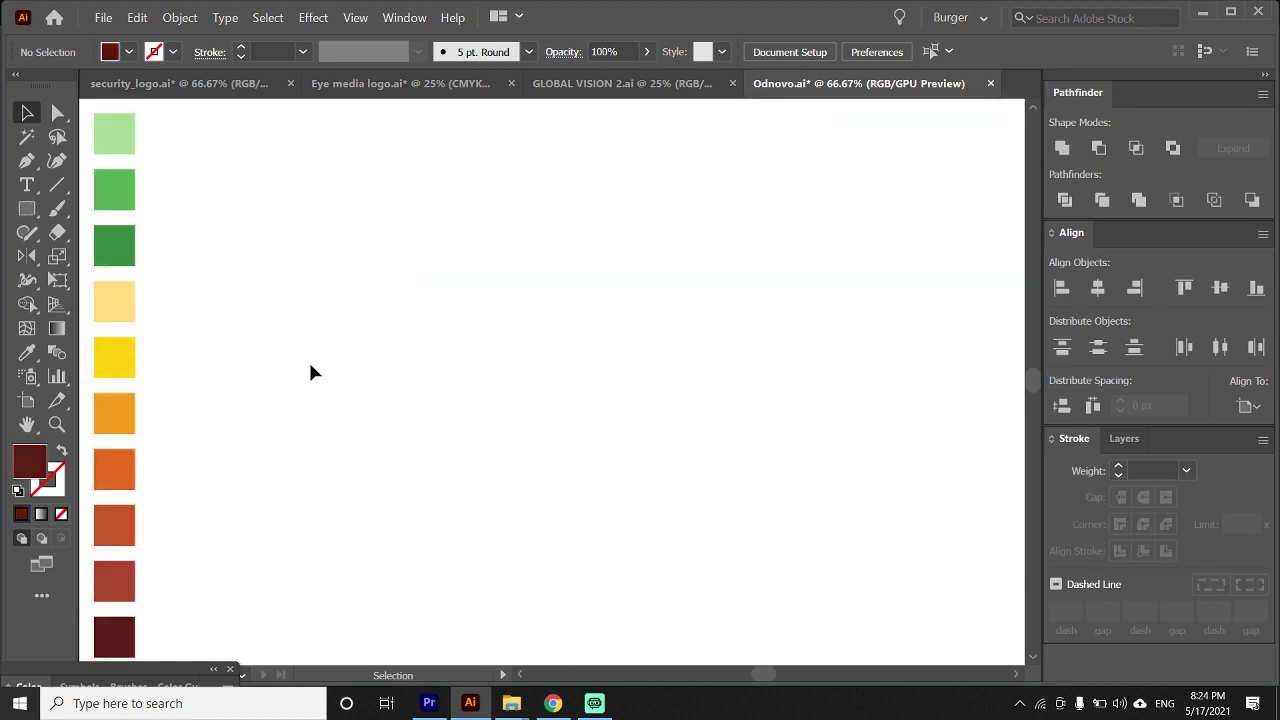
- Draw a square about 603 px wide with no fill and a 10 pt dark brown stroke
{"action": "left_click", "coordinate": [63, 514]}
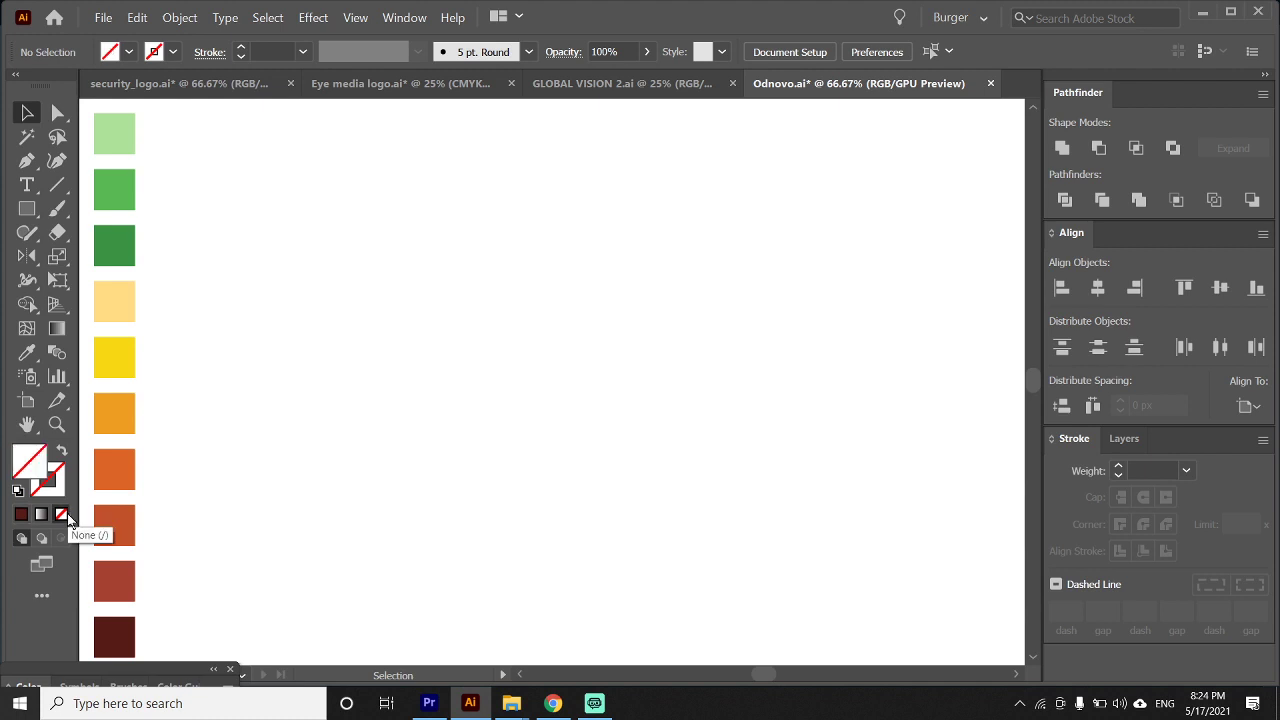
{"action": "left_click", "coordinate": [54, 490]}
{"action": "left_click", "coordinate": [24, 514]}
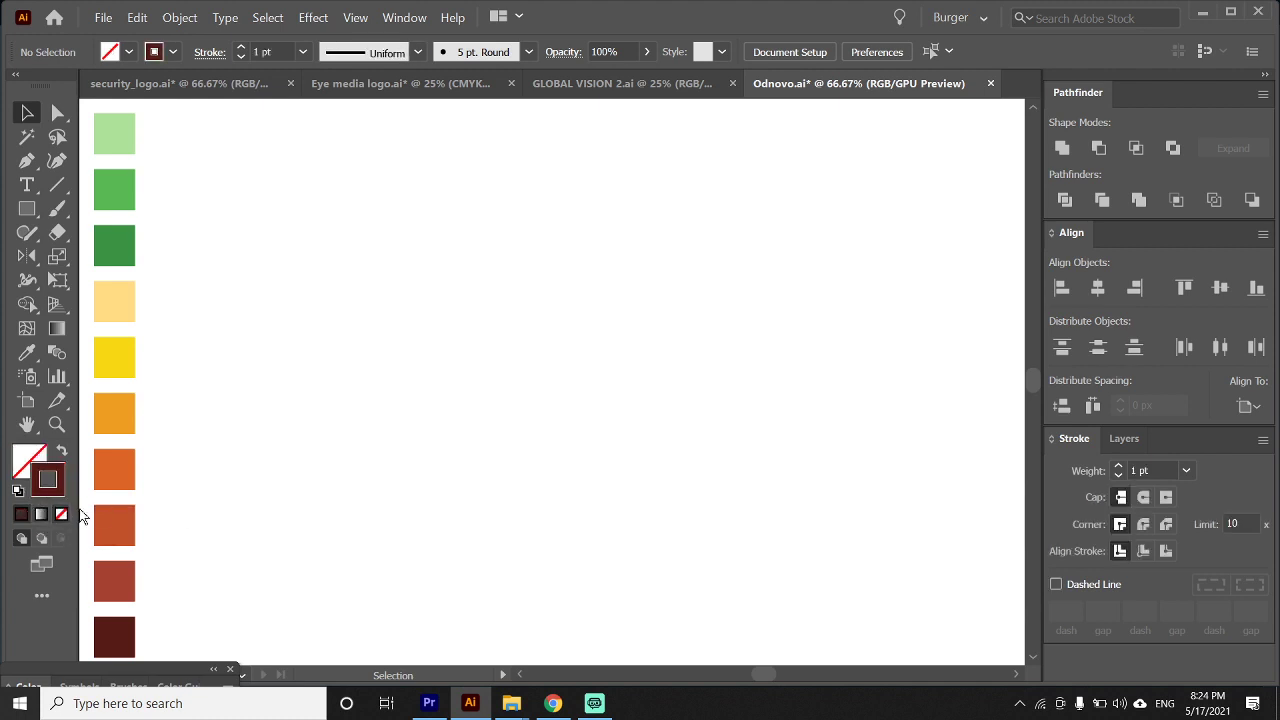
{"action": "left_click", "coordinate": [306, 52]}
{"action": "left_click", "coordinate": [333, 338]}
{"action": "left_click", "coordinate": [27, 208]}
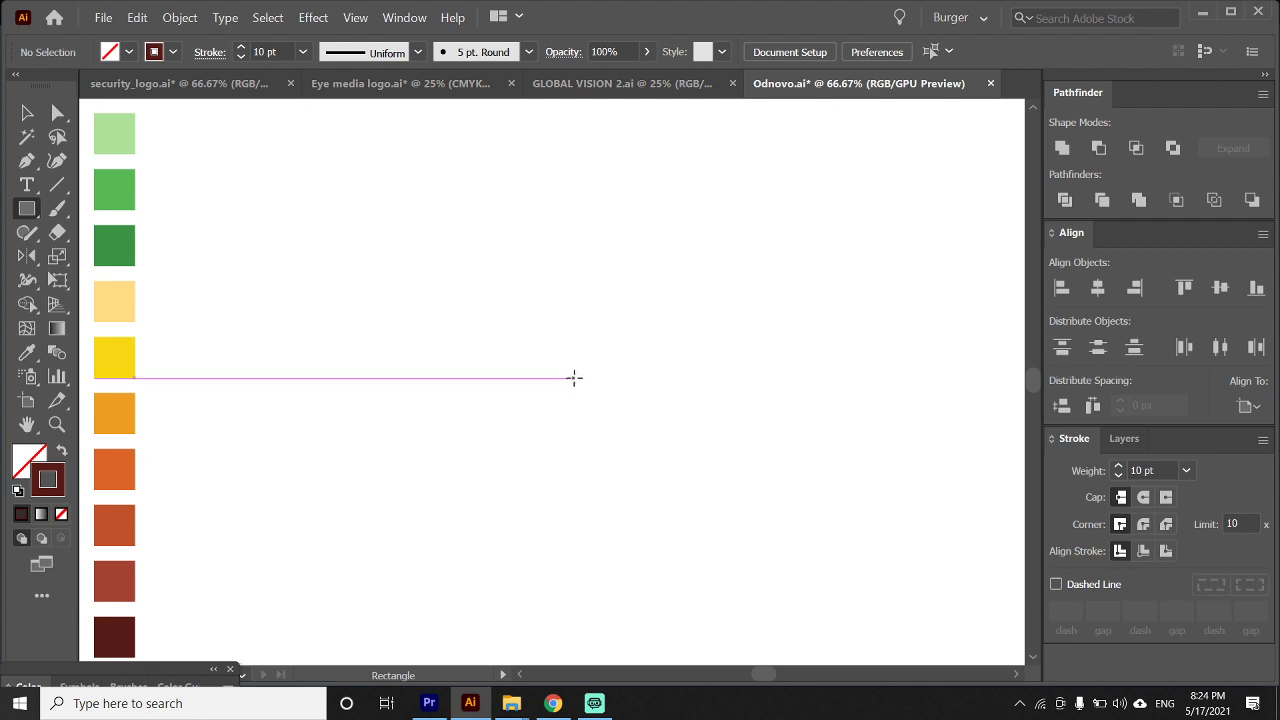
{"action": "left_click_drag", "start_coordinate": [557, 387], "coordinate": [652, 648]}
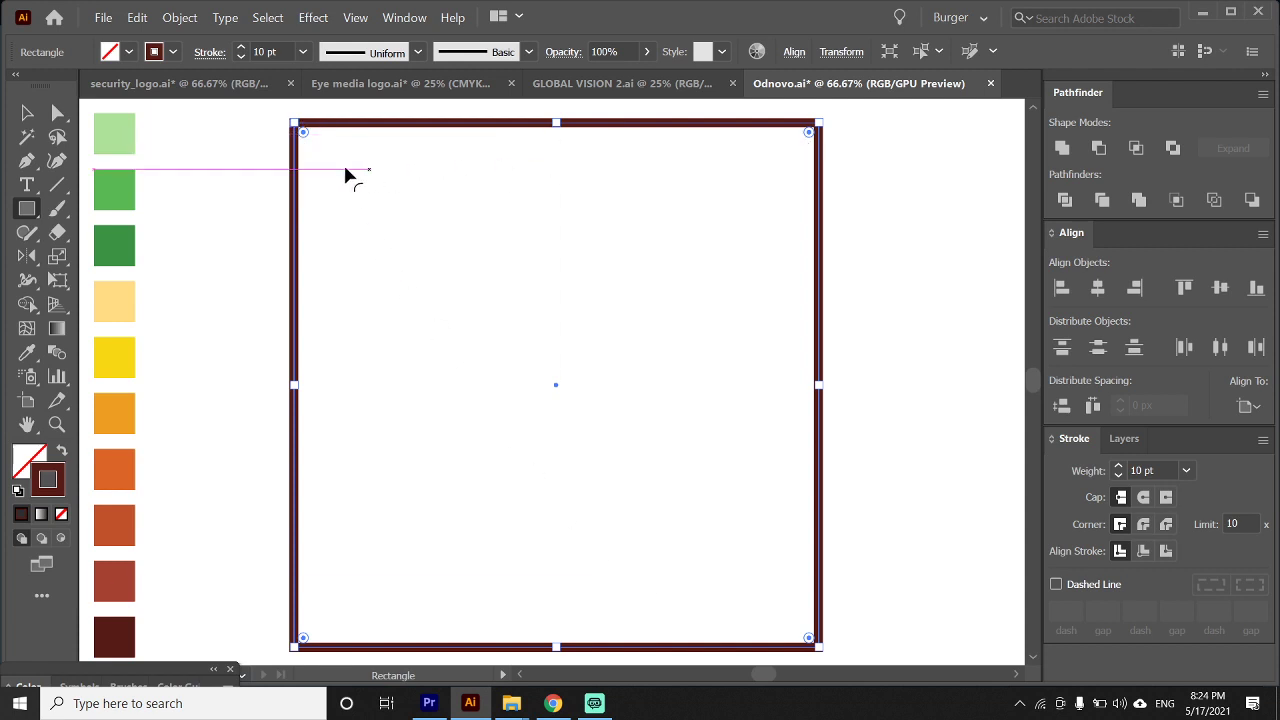
- Round the square's two upper corners to the maximum radius and its two lower corners by about 133 px
{"action": "left_click", "coordinate": [57, 113]}
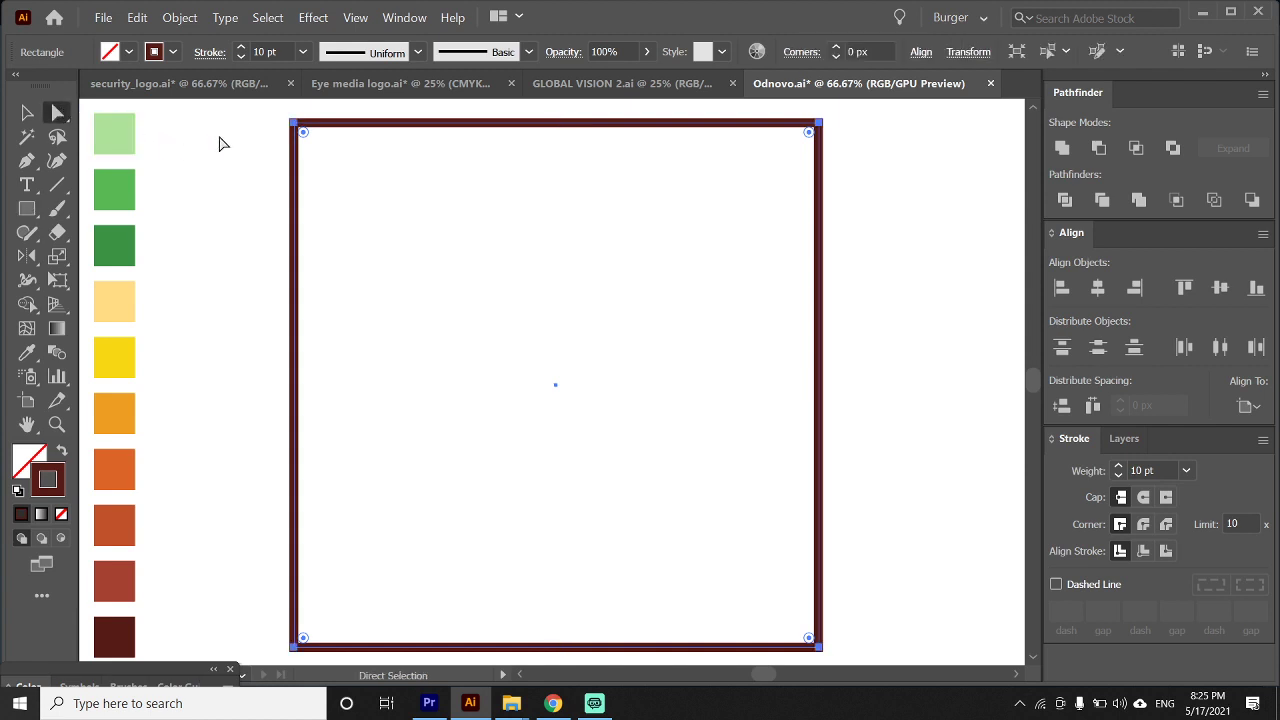
{"action": "left_click", "coordinate": [222, 143]}
{"action": "left_click_drag", "start_coordinate": [233, 113], "coordinate": [852, 202]}
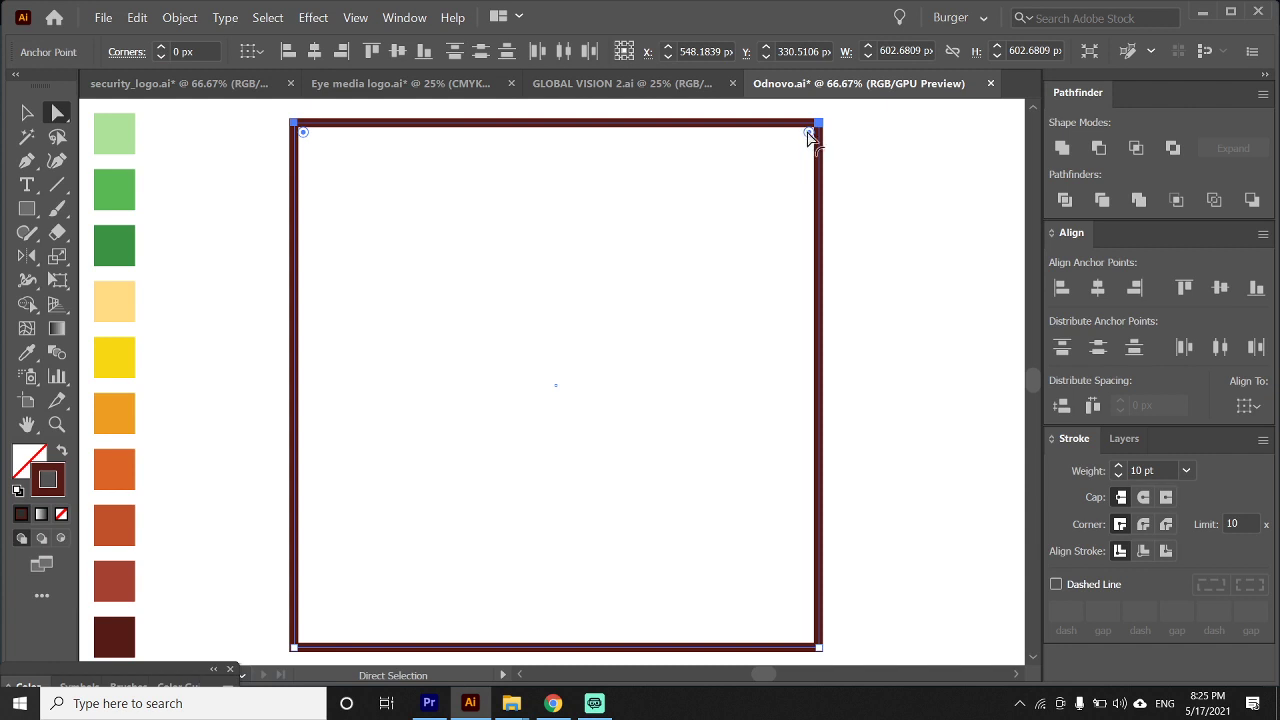
{"action": "left_click_drag", "start_coordinate": [807, 136], "coordinate": [470, 562]}
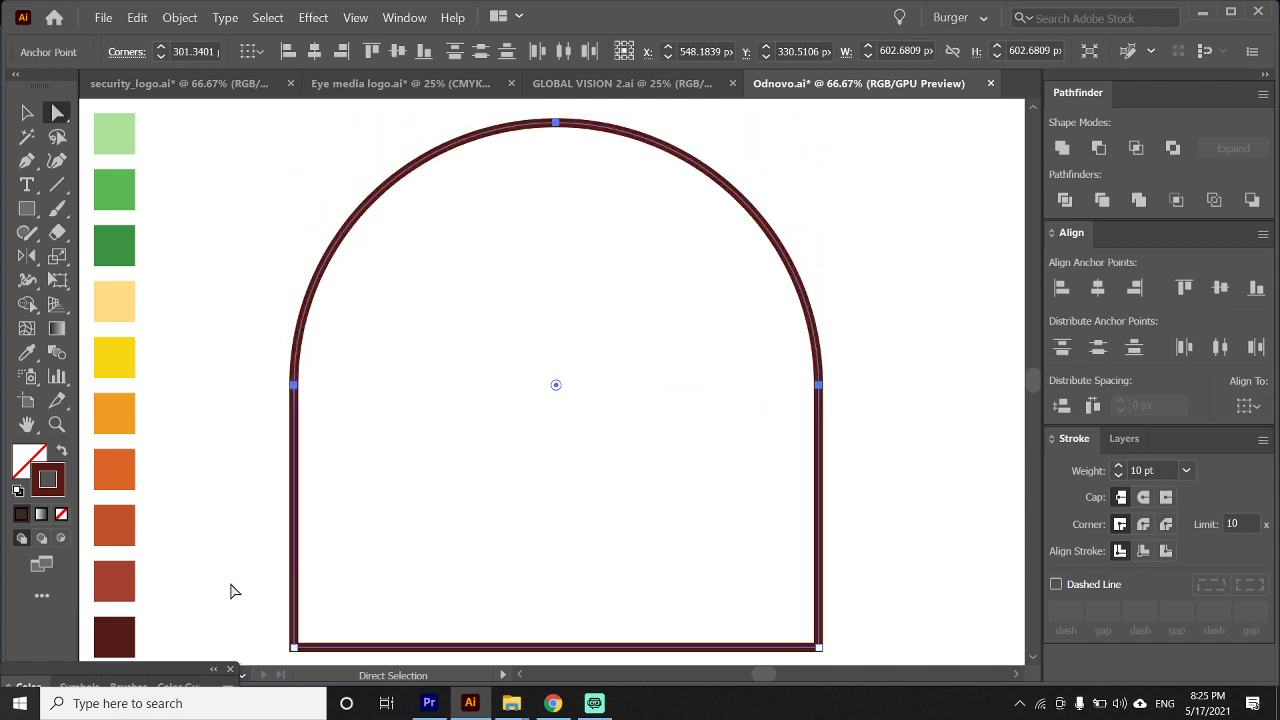
{"action": "left_click_drag", "start_coordinate": [233, 592], "coordinate": [797, 526]}
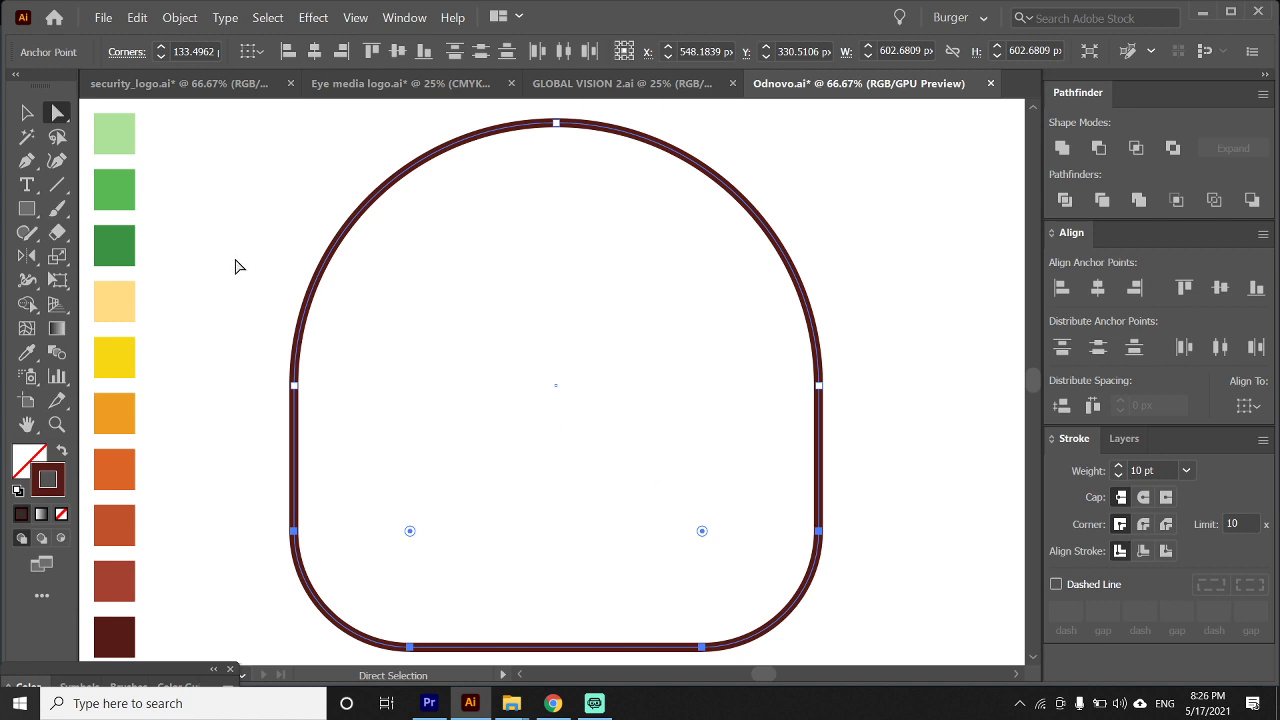
- Draw a wide rectangle across the middle of the rounded shape and subtract it to split the shape into two bun halves
{"action": "left_click", "coordinate": [27, 208]}
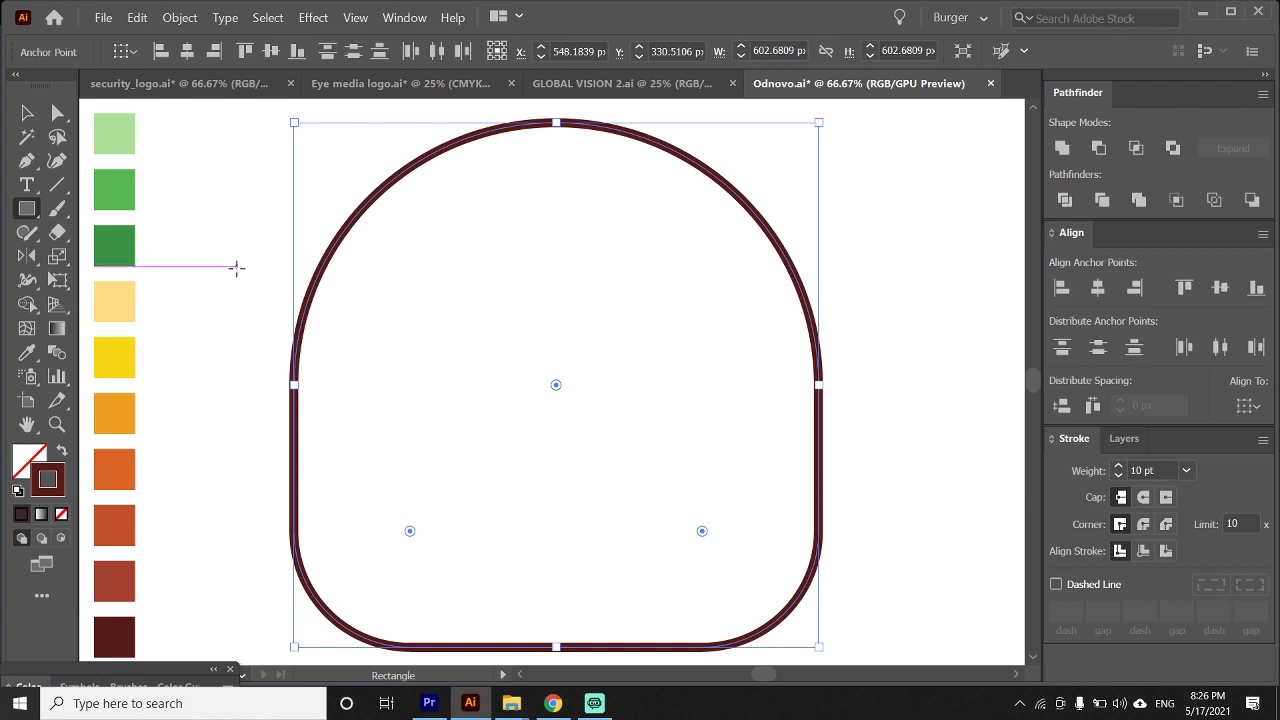
{"action": "left_click_drag", "start_coordinate": [230, 273], "coordinate": [912, 481]}
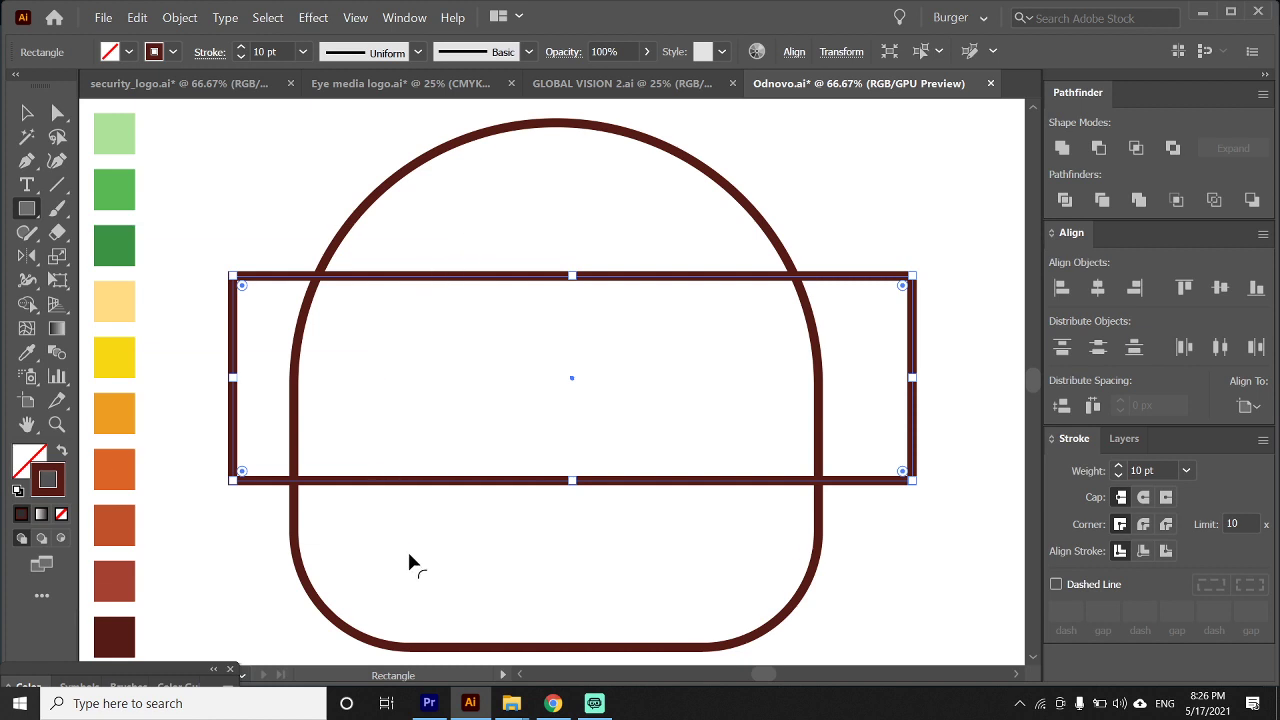
{"action": "left_click", "coordinate": [27, 113]}
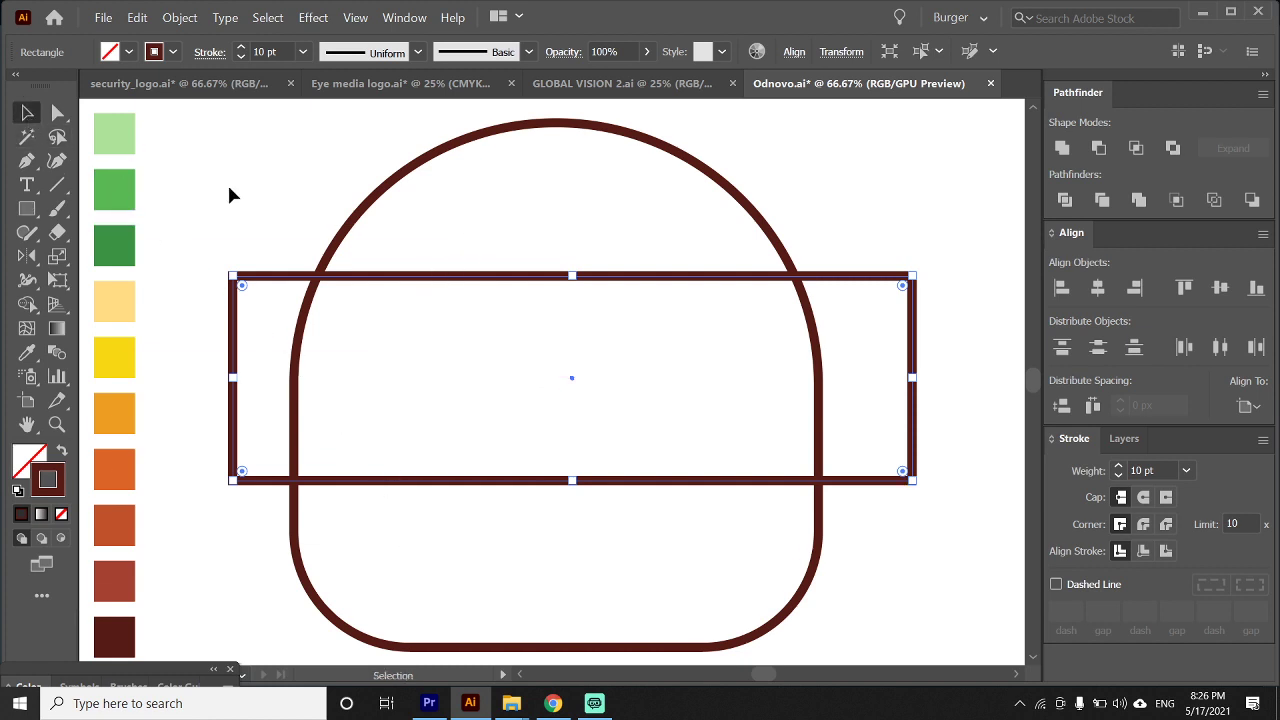
{"action": "left_click_drag", "start_coordinate": [253, 197], "coordinate": [886, 491]}
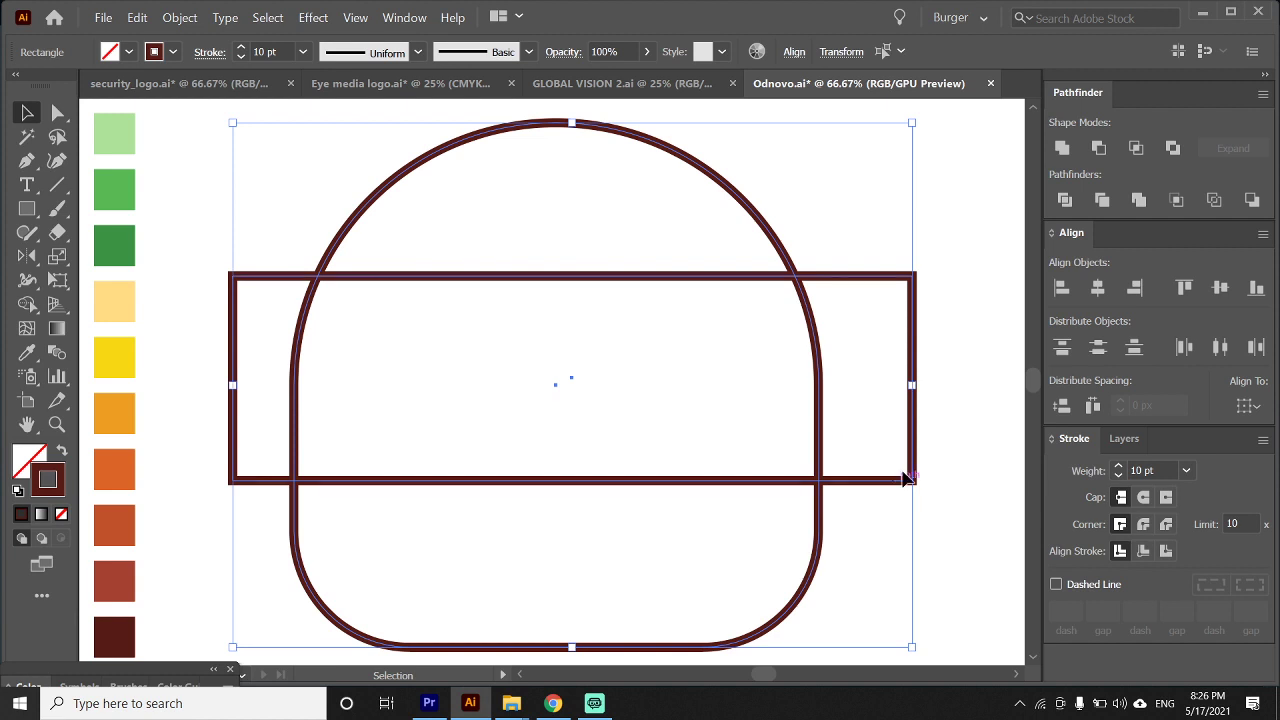
{"action": "left_click", "coordinate": [1099, 148]}
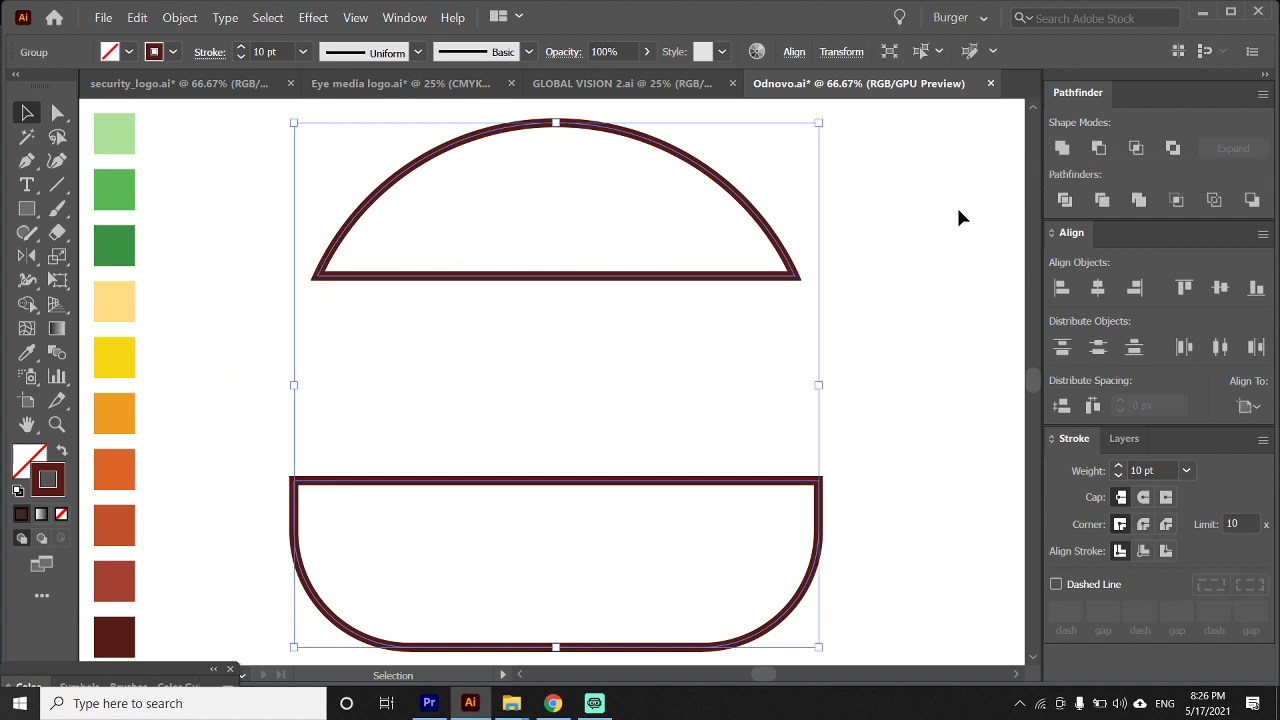
- Ungroup the two bun halves and deselect them
{"action": "right_click", "coordinate": [850, 304]}
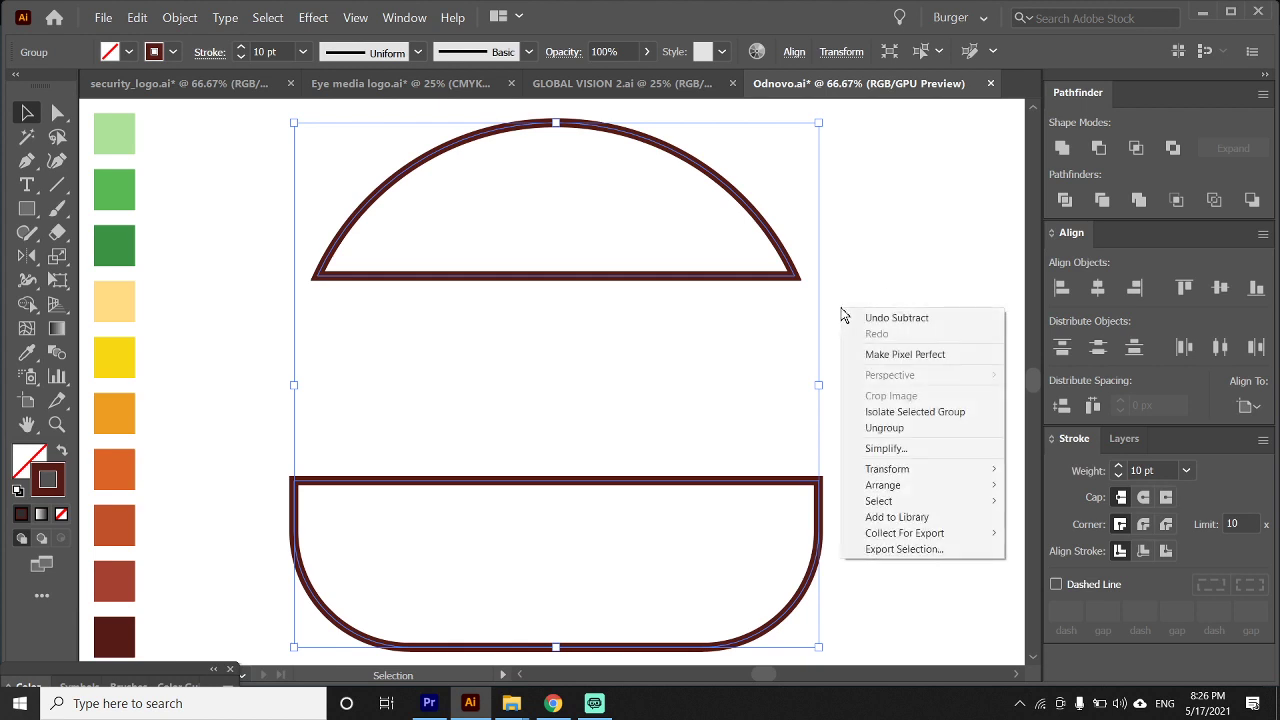
{"action": "left_click", "coordinate": [876, 428]}
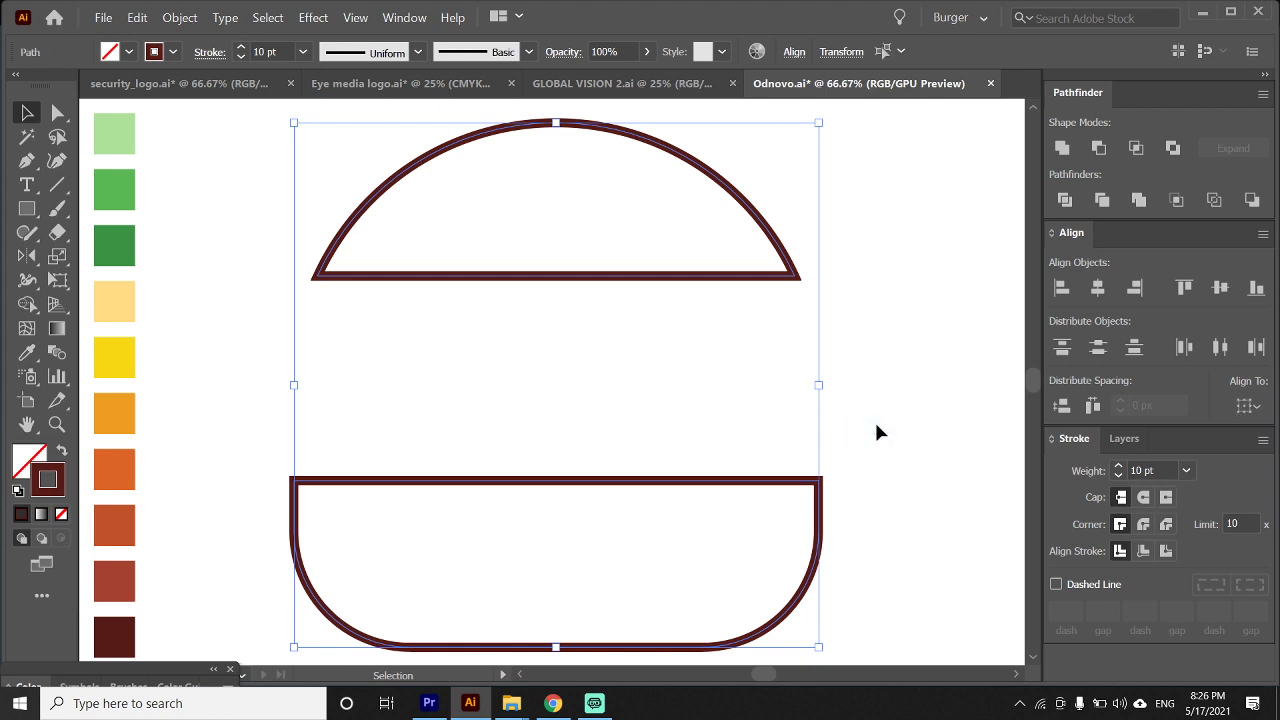
{"action": "left_click", "coordinate": [876, 427]}
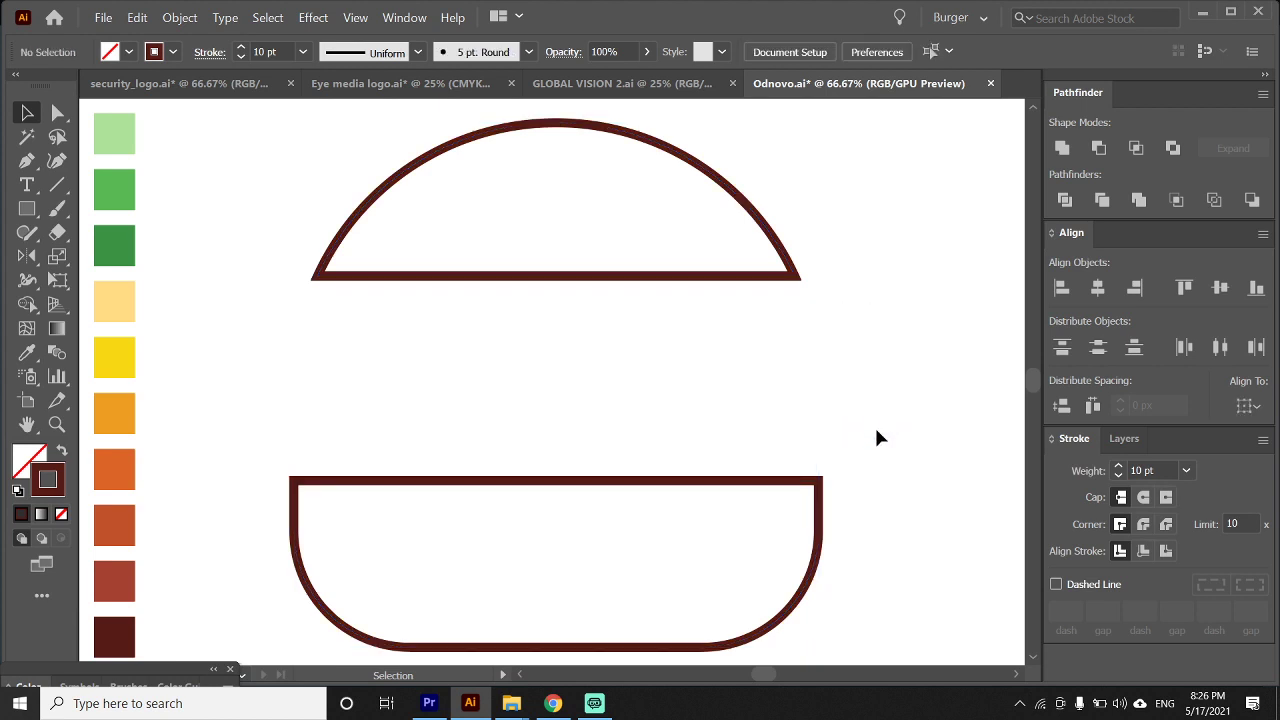
- Scale the lower bun down to about 547 px wide to match the upper bun, and move it closer to the upper bun
{"action": "left_click_drag", "start_coordinate": [840, 468], "coordinate": [697, 559]}
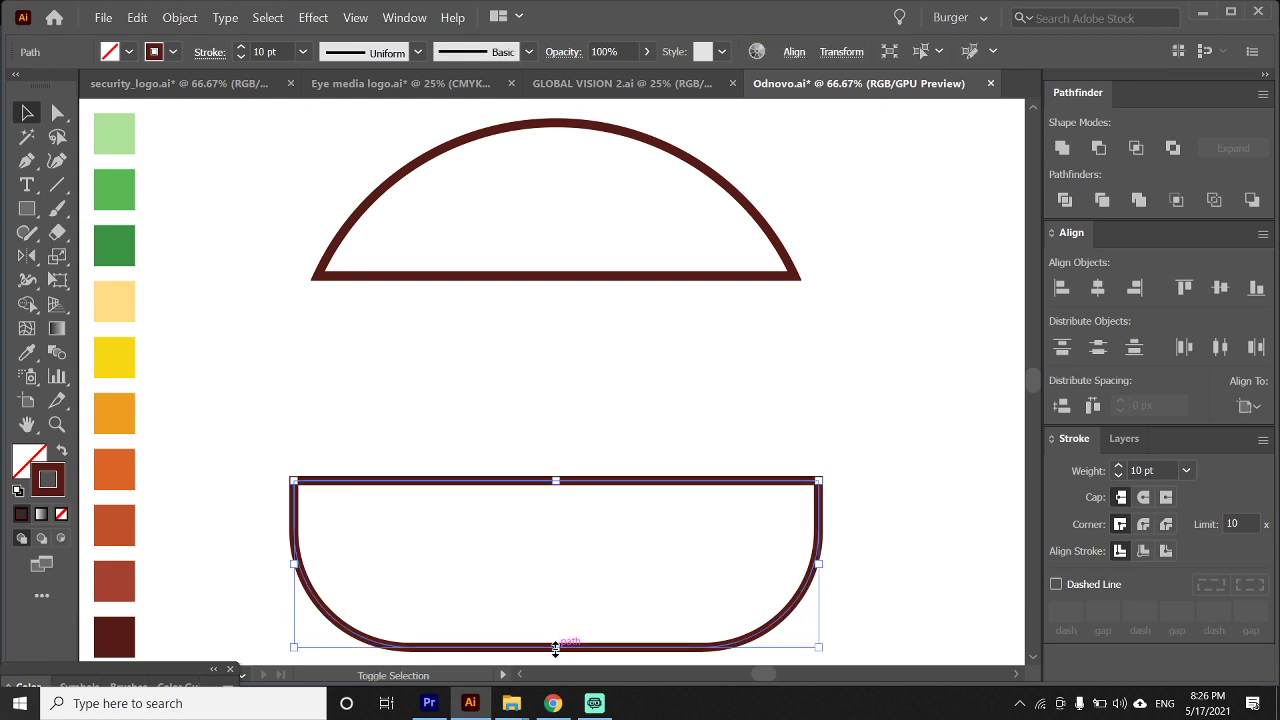
{"action": "left_click_drag", "start_coordinate": [563, 643], "coordinate": [559, 630]}
{"action": "left_click", "coordinate": [533, 472]}
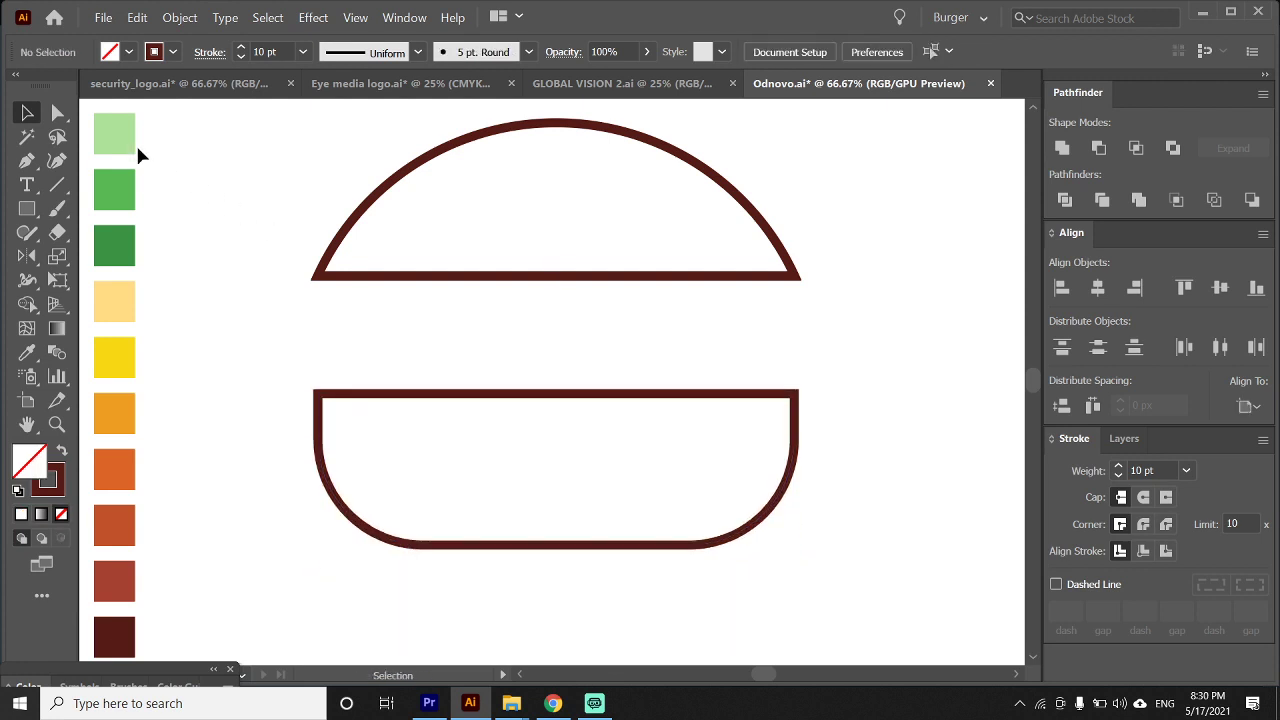
- Slightly round the sharp corners of both bun halves and scale the two pieces up together
{"action": "left_click", "coordinate": [57, 113]}
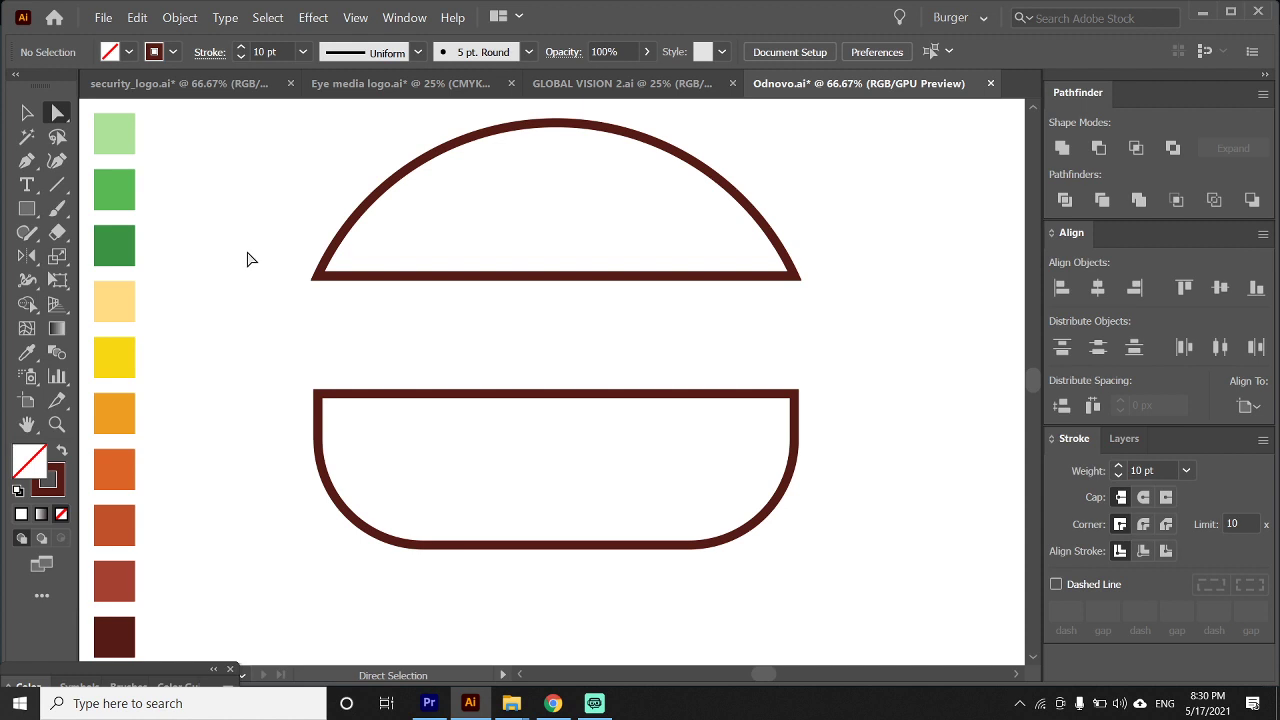
{"action": "left_click_drag", "start_coordinate": [250, 259], "coordinate": [777, 414]}
{"action": "key", "text": "v"}
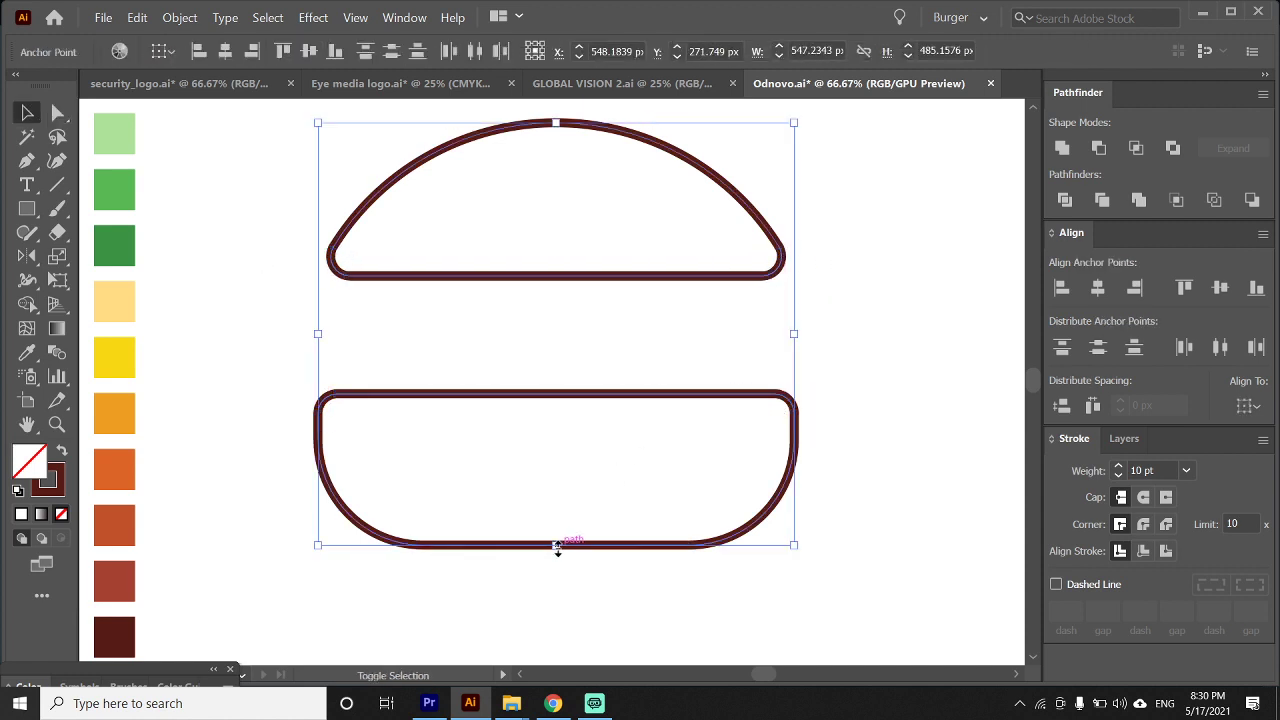
{"action": "left_click_drag", "start_coordinate": [557, 545], "coordinate": [557, 590]}
{"action": "left_click", "coordinate": [589, 368]}
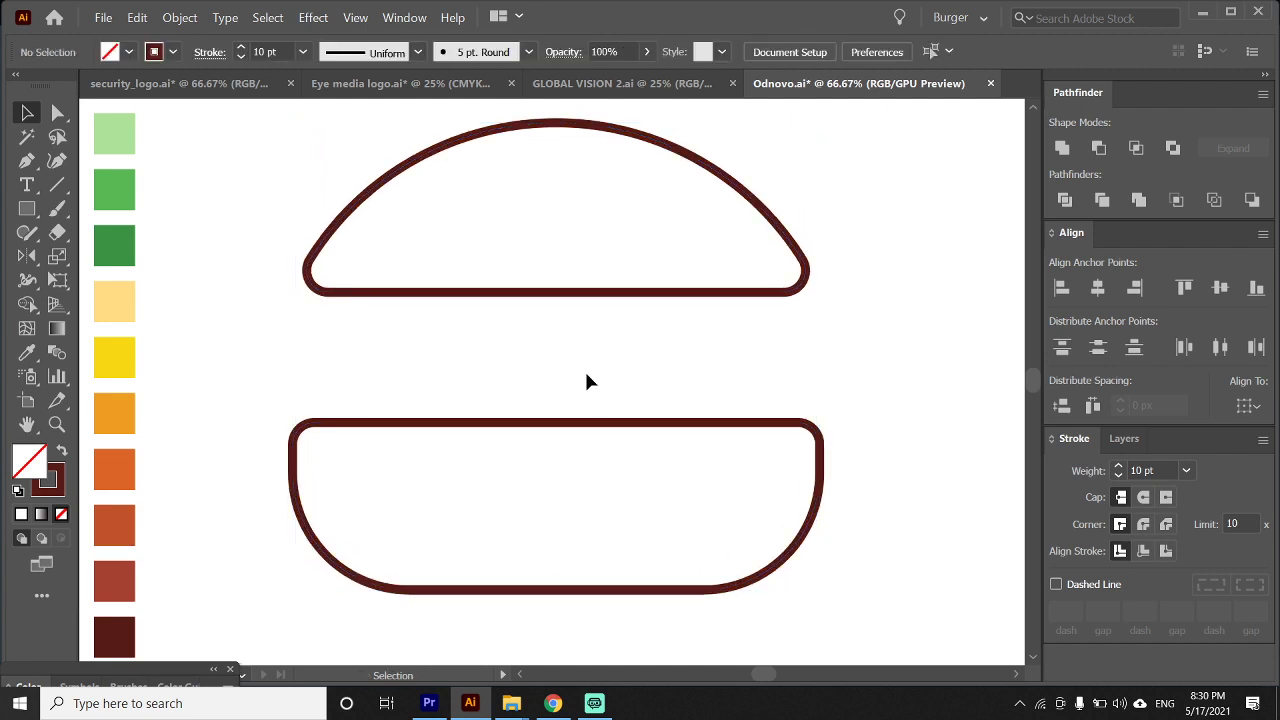
- Draw a rectangle about 653 by 84 px over the lower bun's upper edge and center it horizontally
{"action": "left_click", "coordinate": [37, 209]}
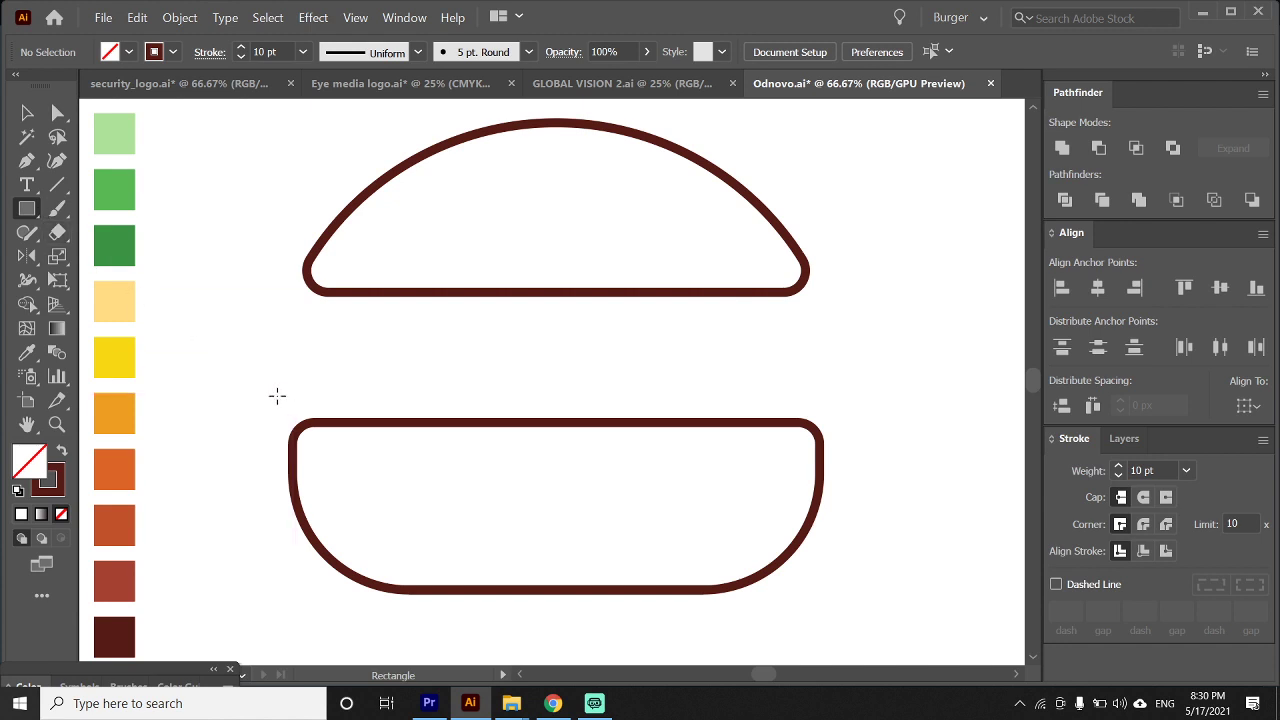
{"action": "left_click_drag", "start_coordinate": [273, 393], "coordinate": [845, 469]}
{"action": "left_click", "coordinate": [1097, 290]}
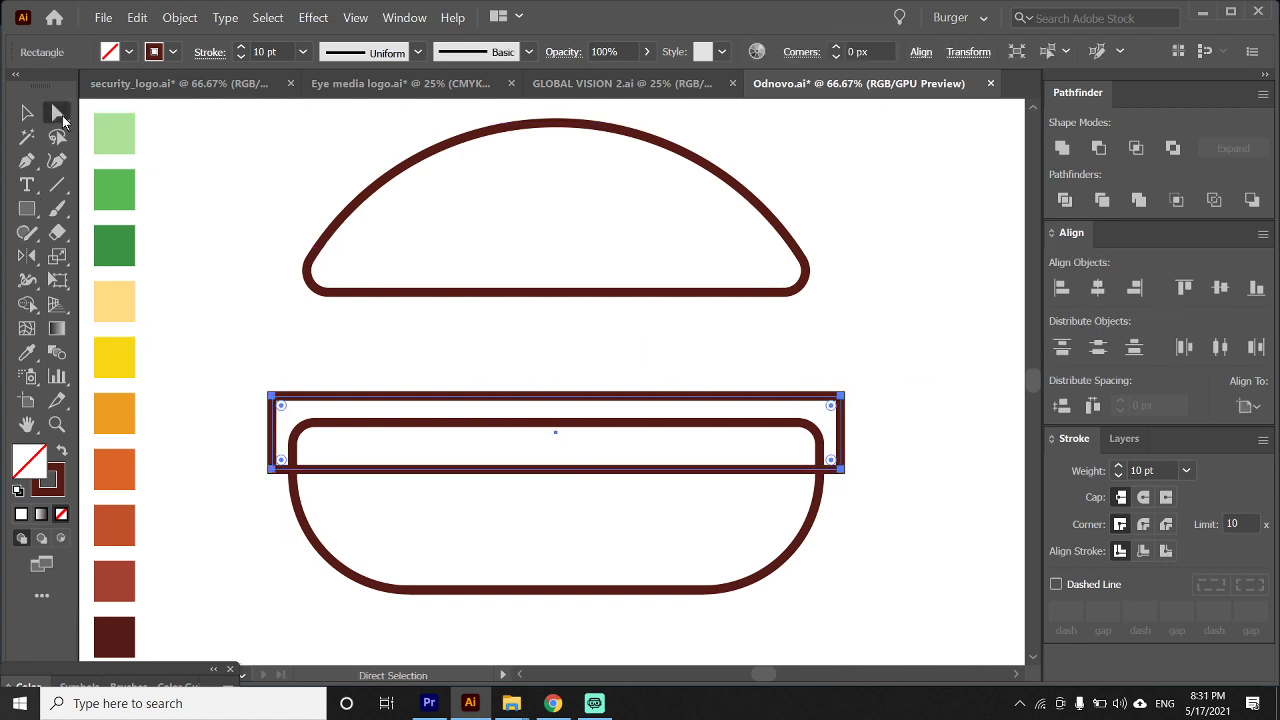
- Cut the new rectangle's bottom segment, paste it in front as a separate line, and move the line slightly down
{"action": "left_click", "coordinate": [59, 114]}
{"action": "left_click", "coordinate": [219, 269]}
{"action": "left_click", "coordinate": [374, 470]}
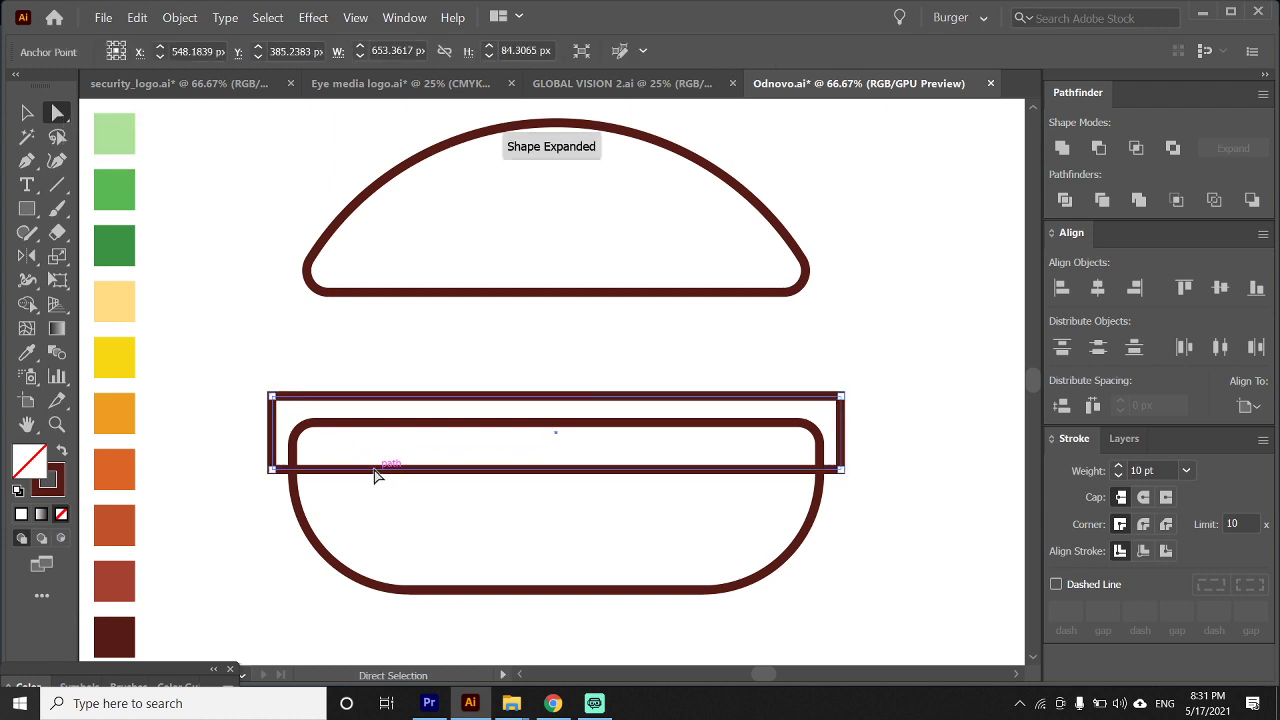
{"action": "key", "text": "Delete"}
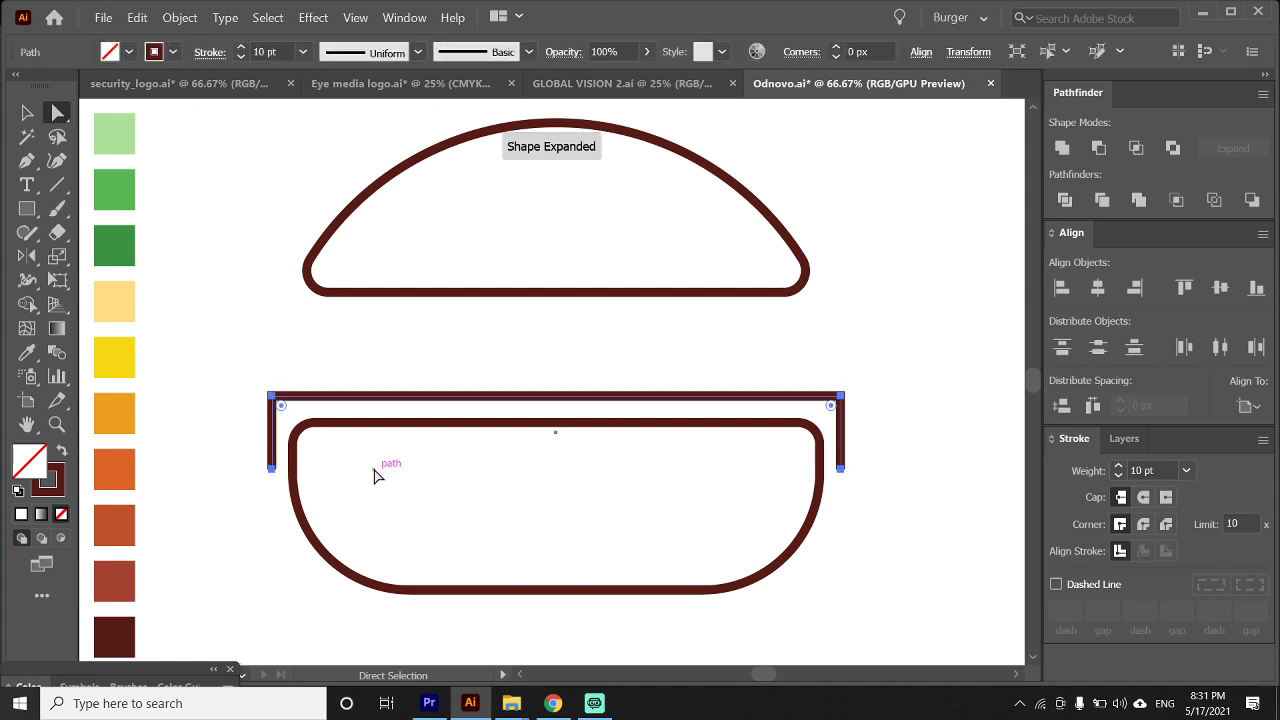
{"action": "key", "text": "v"}
{"action": "key", "text": "ctrl+f"}
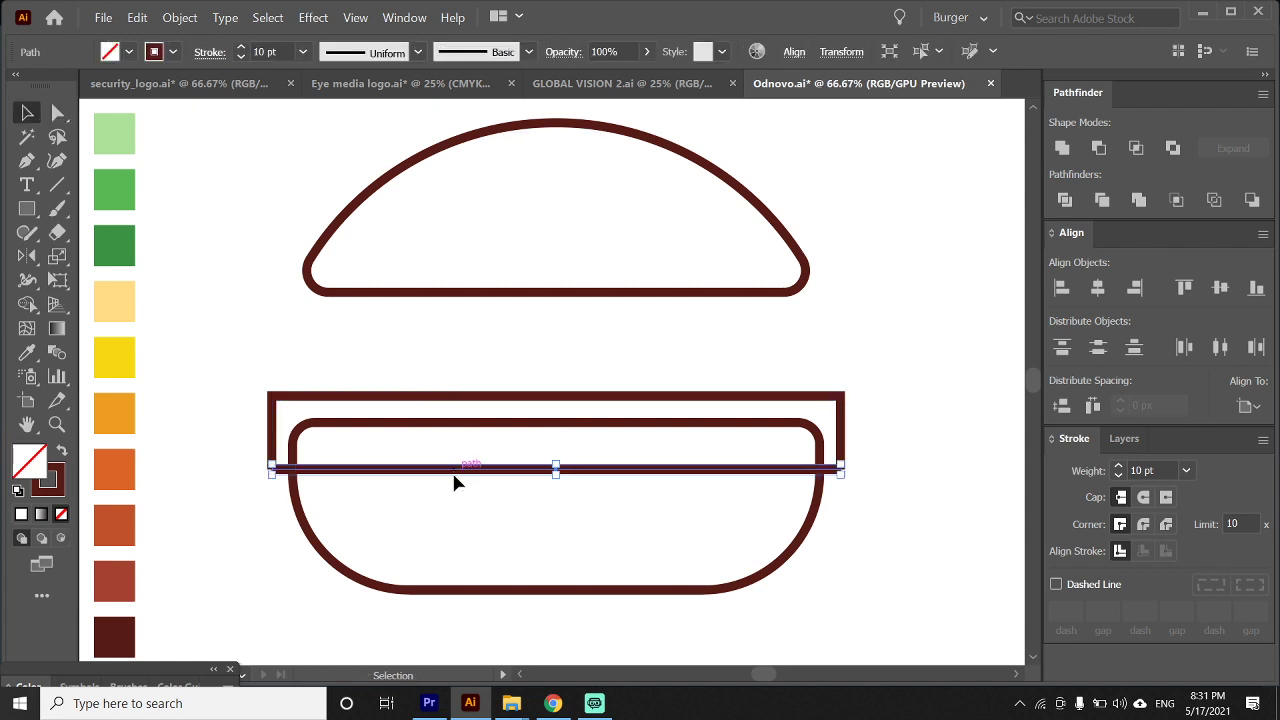
{"action": "left_click_drag", "start_coordinate": [454, 482], "coordinate": [453, 494]}
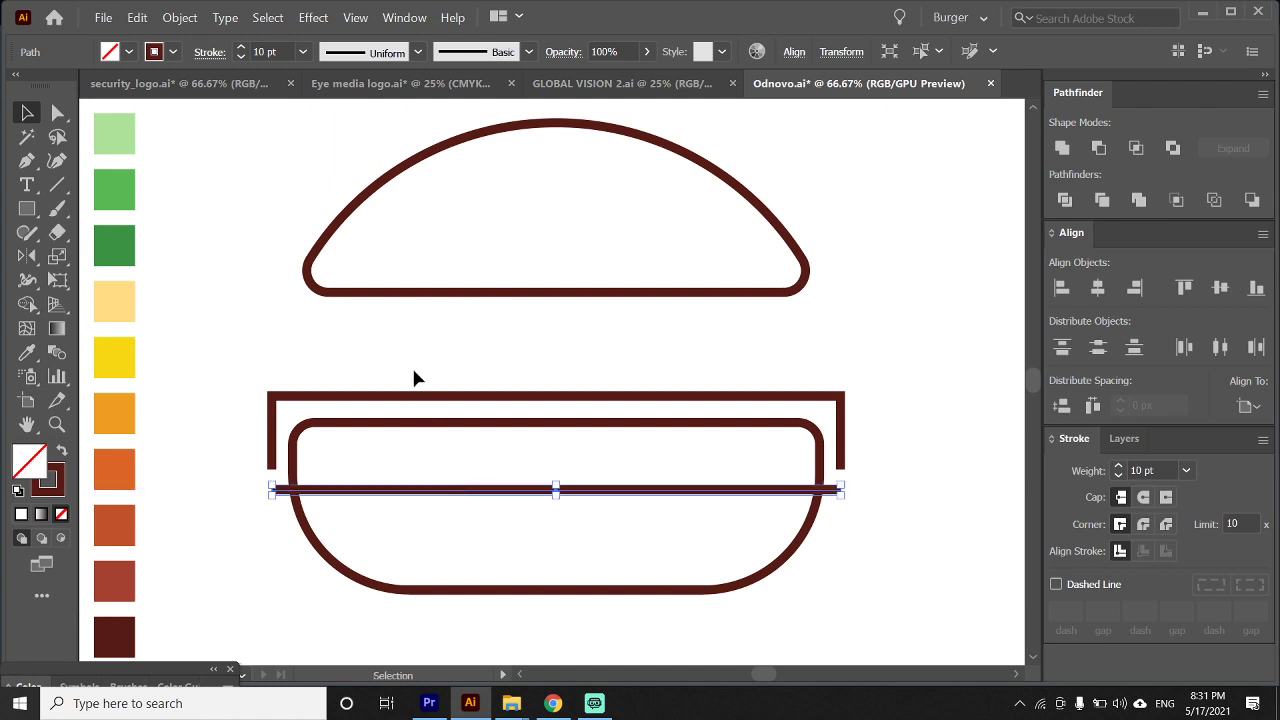
- Add a Zig Zag effect to the separated line with smooth points and 5 ridges per segment
{"action": "left_click", "coordinate": [314, 19]}
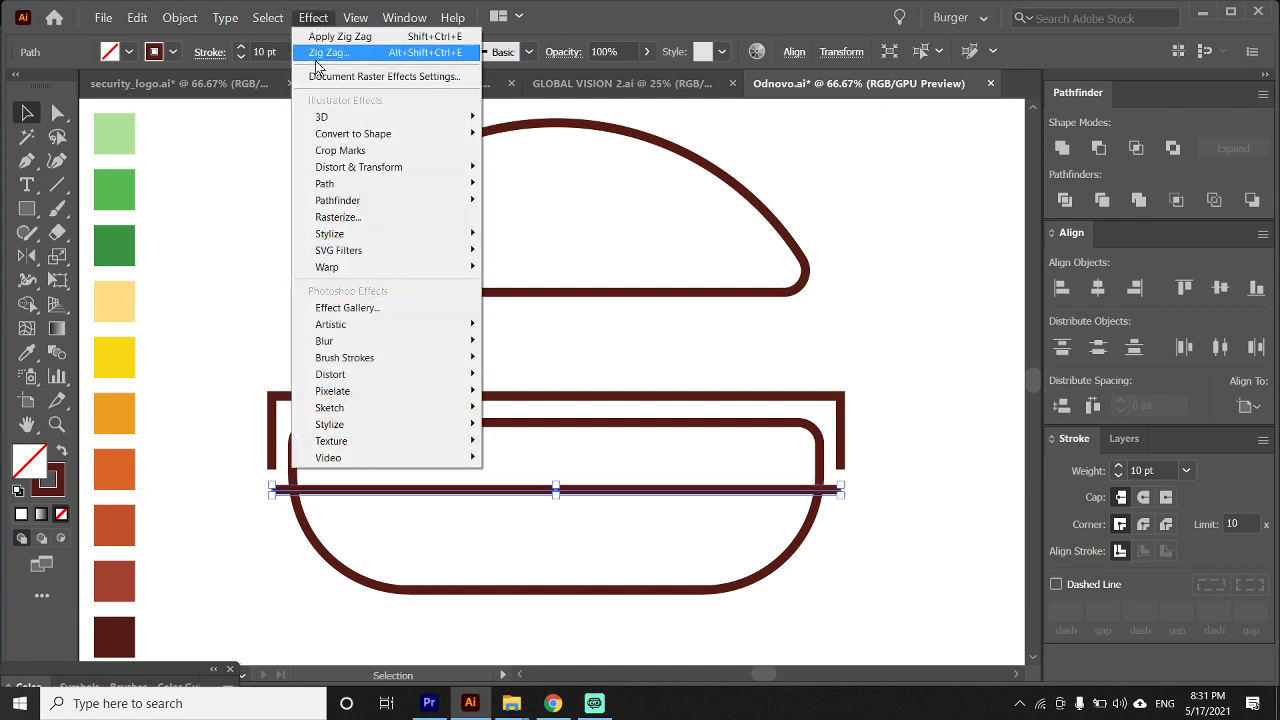
{"action": "mouse_move", "coordinate": [390, 168]}
{"action": "left_click", "coordinate": [522, 263]}
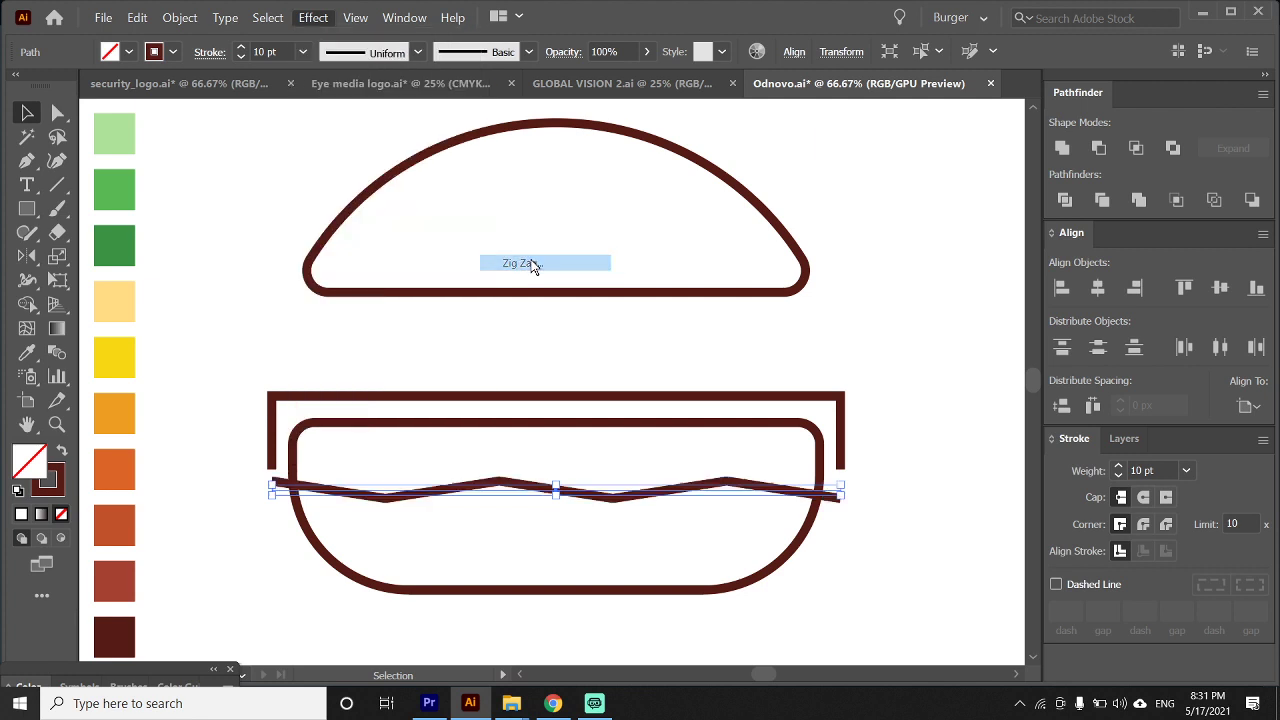
{"action": "left_click", "coordinate": [1054, 619]}
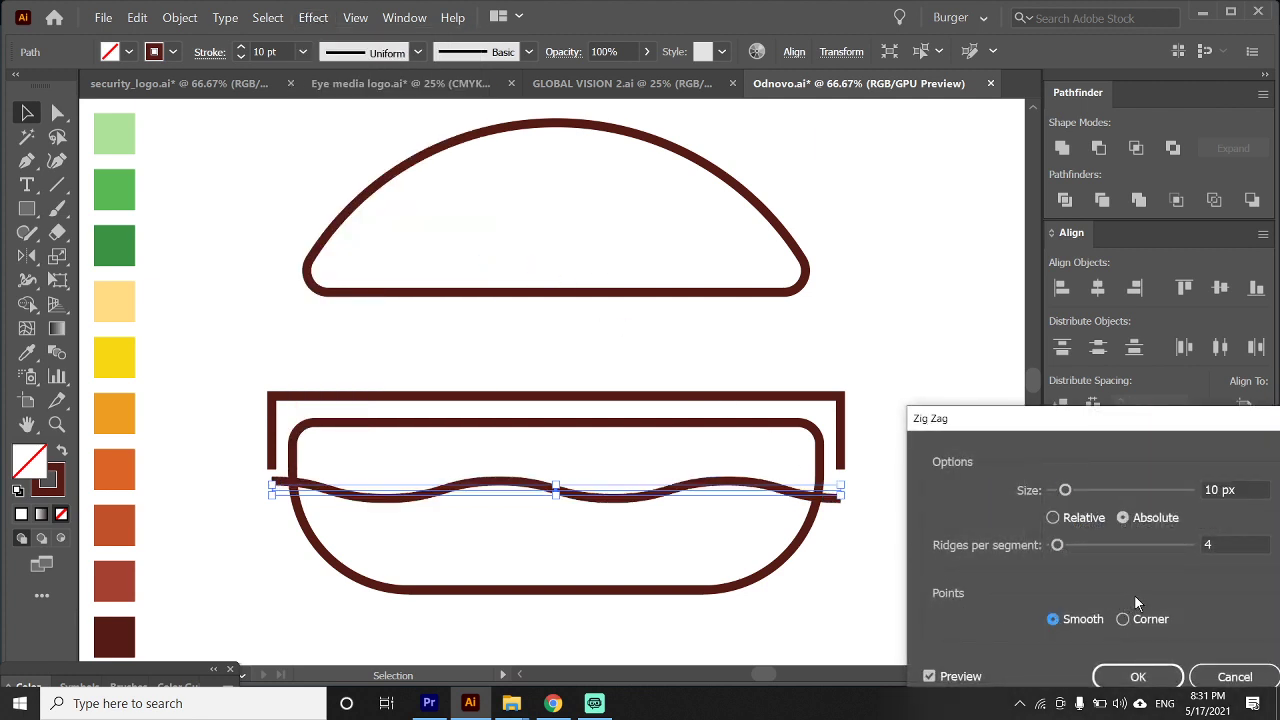
{"action": "left_click", "coordinate": [1232, 544]}
{"action": "key", "text": "Up"}
{"action": "key", "text": "Up"}
{"action": "key", "text": "Up"}
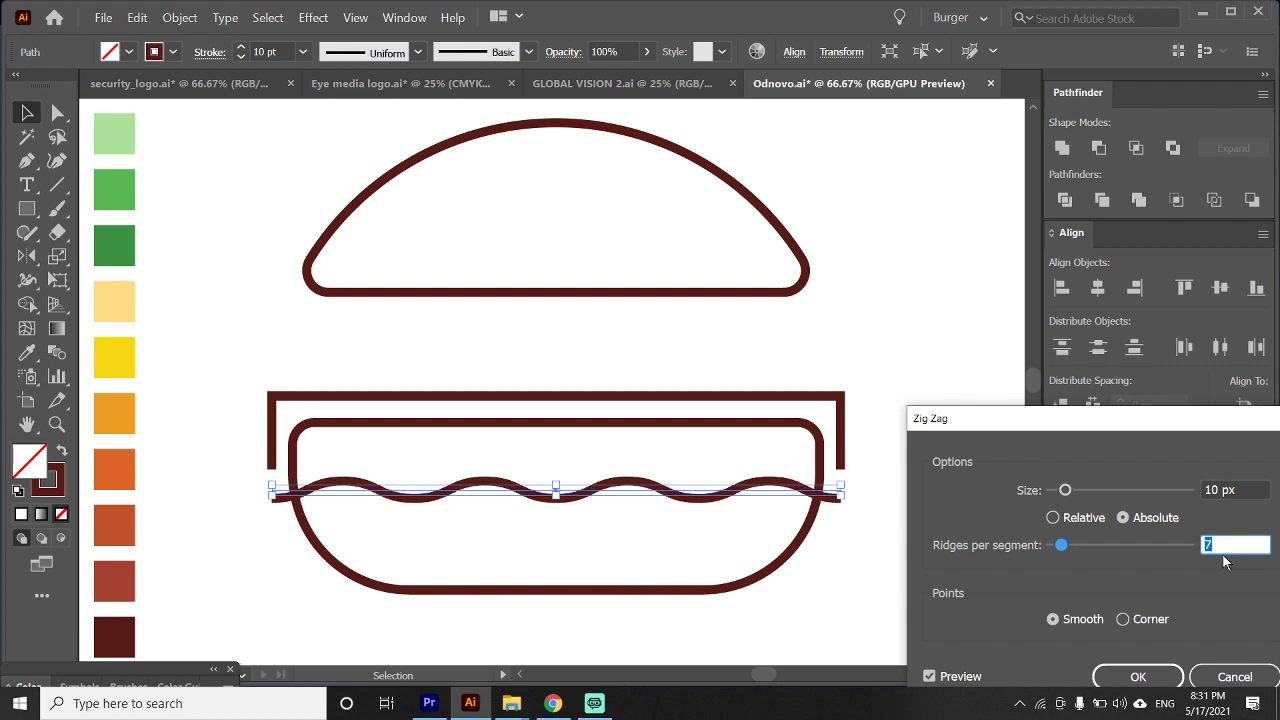
{"action": "key", "text": "Down"}
{"action": "key", "text": "Down"}
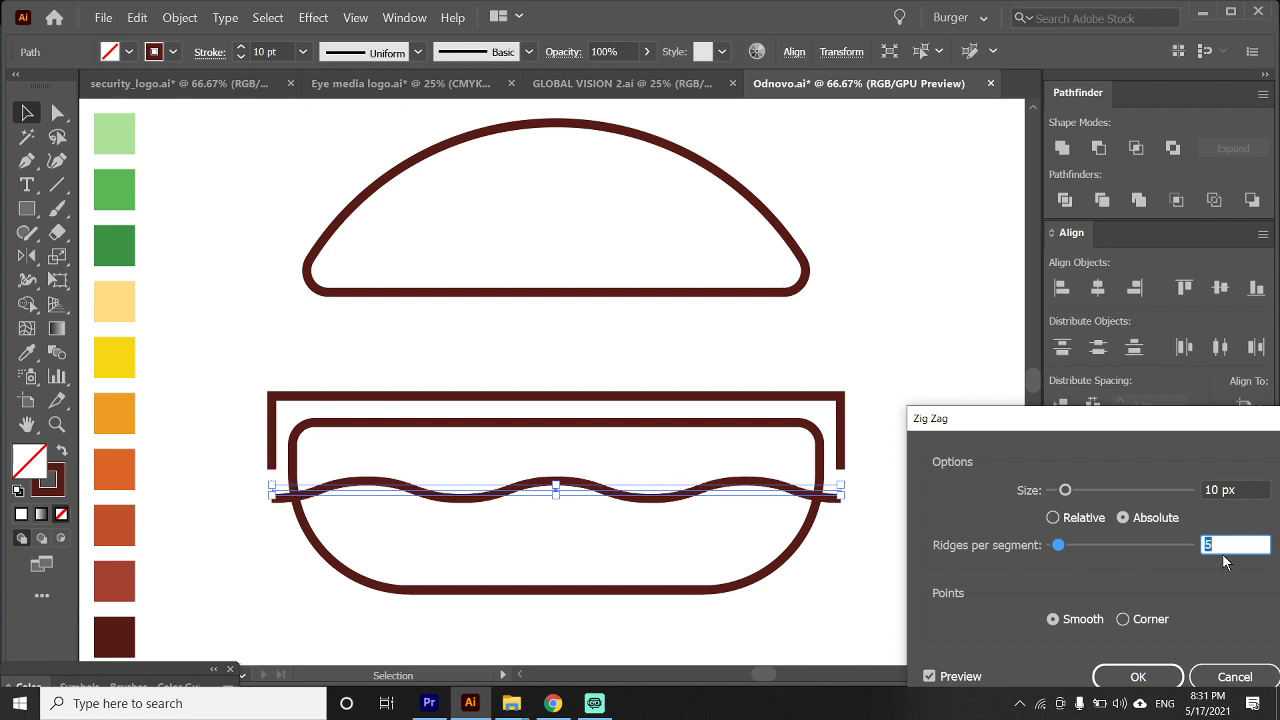
- Set the Zig Zag size to 14 px, apply the effect, and expand the wavy line's appearance
{"action": "key", "text": "Tab"}
{"action": "key", "text": "Up"}
{"action": "key", "text": "Up"}
{"action": "key", "text": "Up"}
{"action": "key", "text": "Up"}
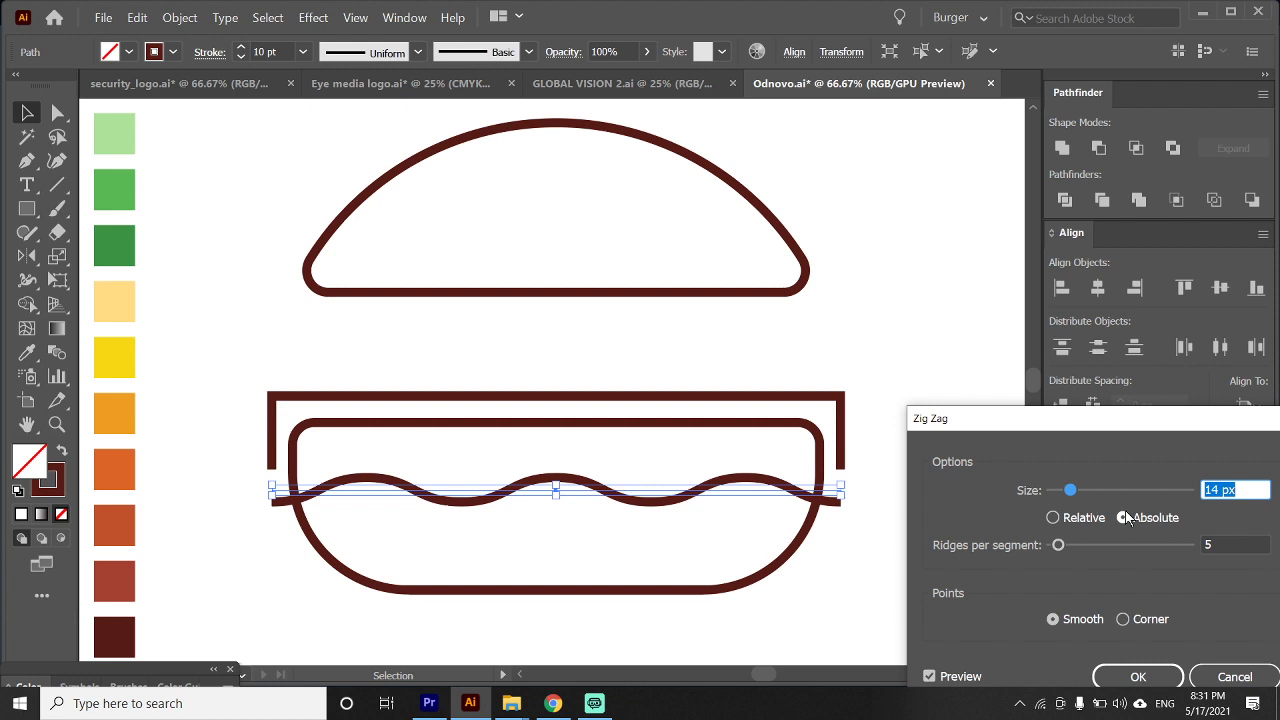
{"action": "left_click", "coordinate": [1116, 679]}
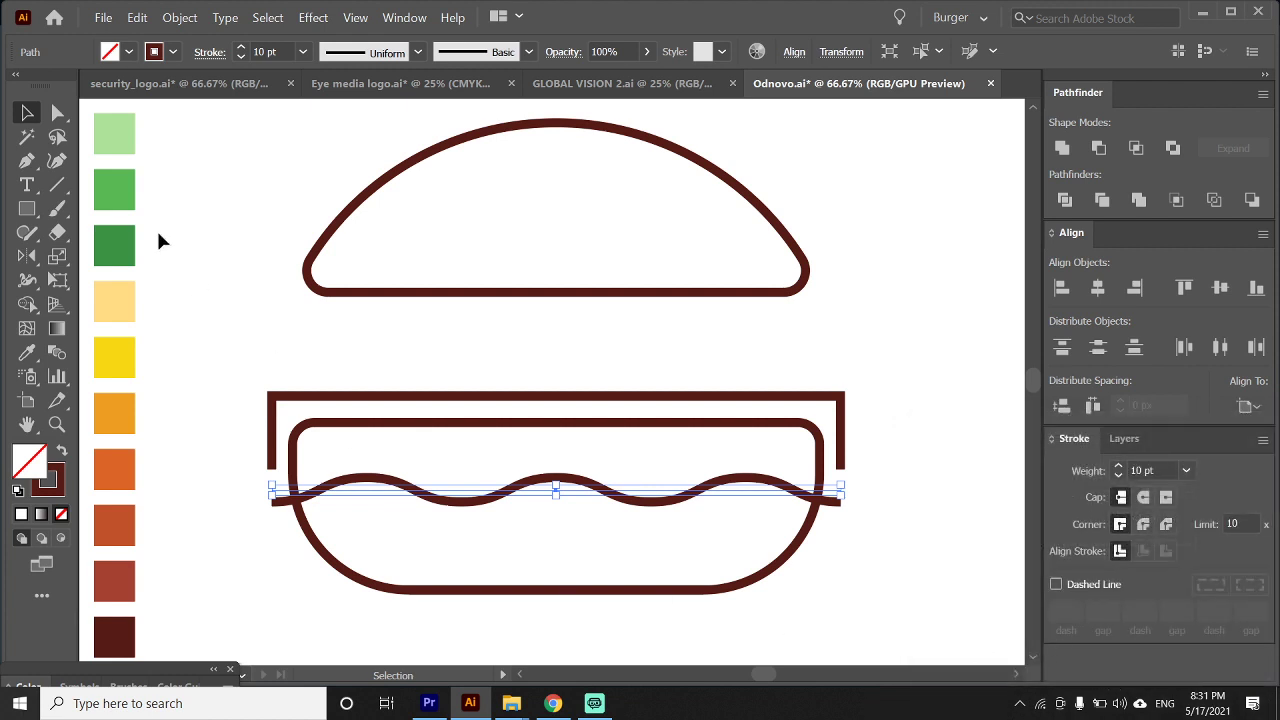
{"action": "left_click", "coordinate": [181, 18]}
{"action": "left_click", "coordinate": [212, 206]}
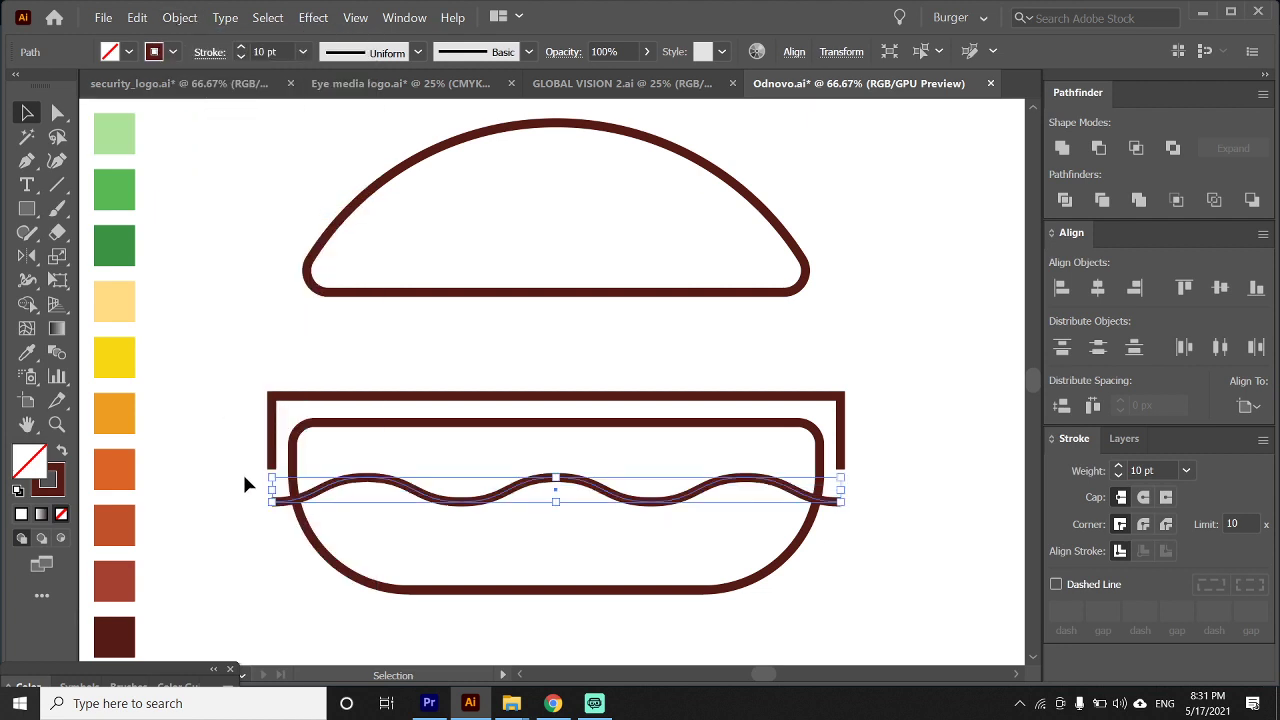
- Join the left end of the wavy line to the left open end of the rectangle above it
{"action": "left_click", "coordinate": [57, 113]}
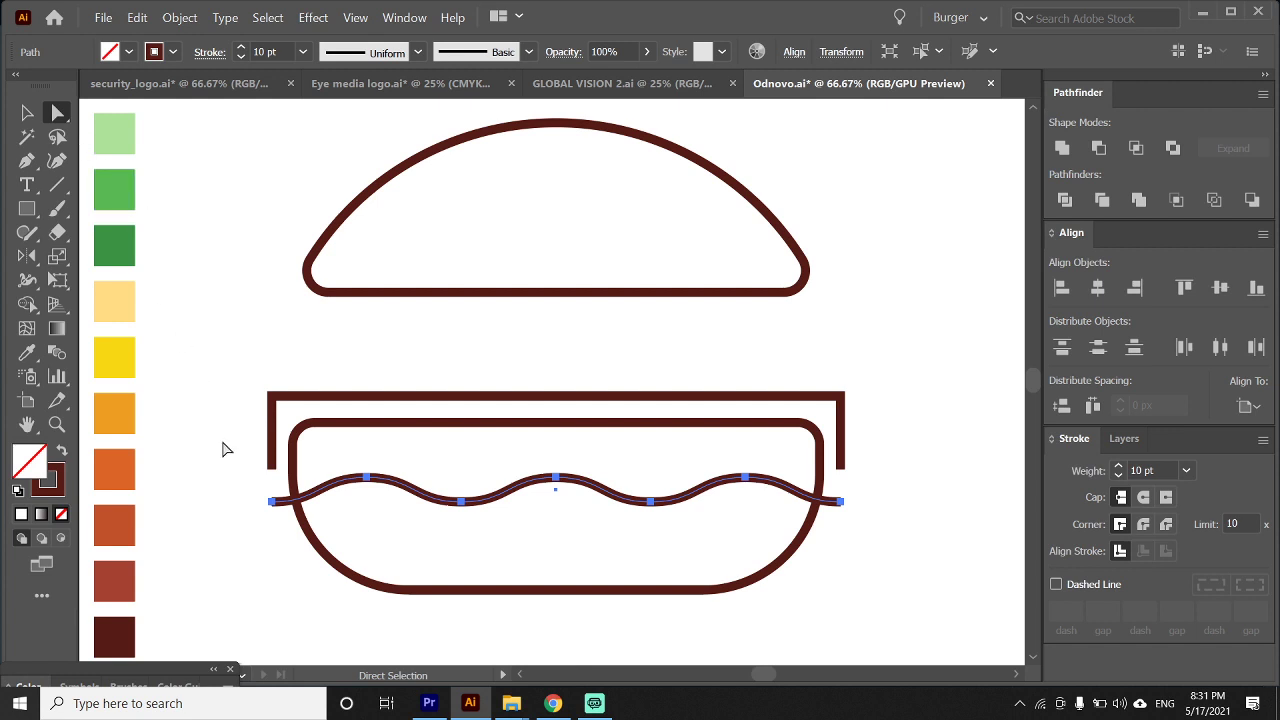
{"action": "left_click", "coordinate": [238, 489]}
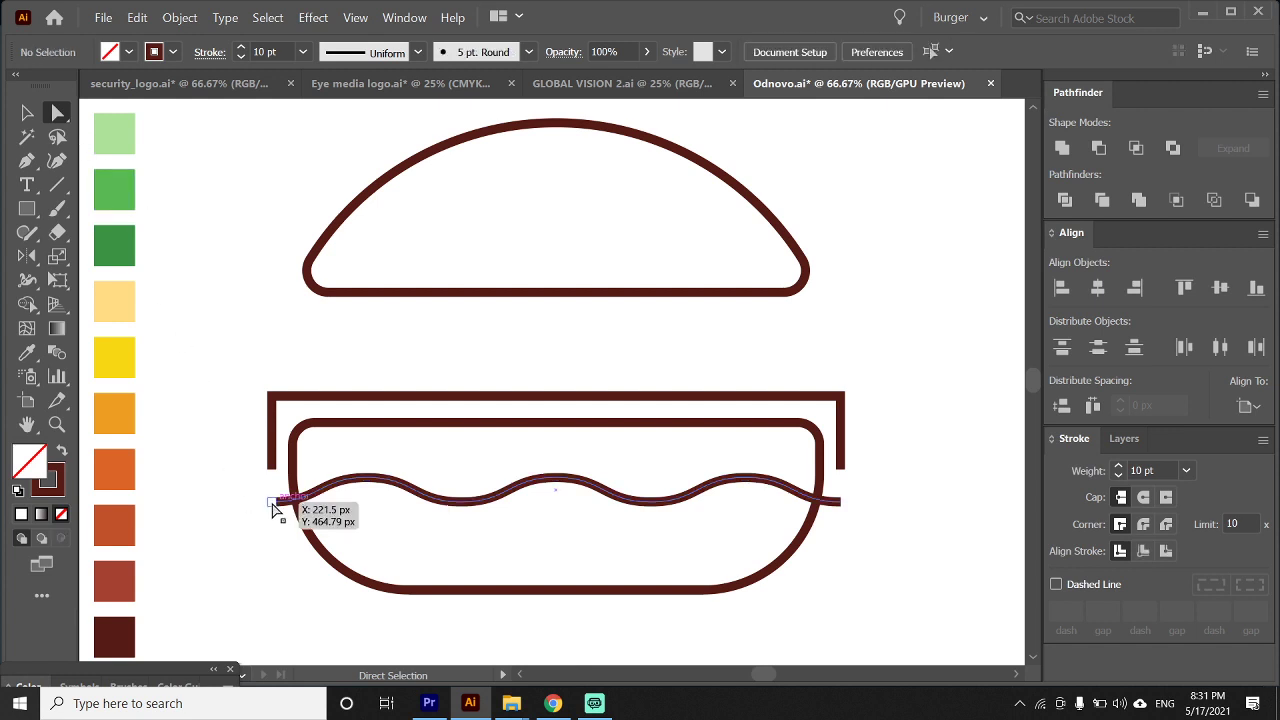
{"action": "left_click", "coordinate": [271, 504]}
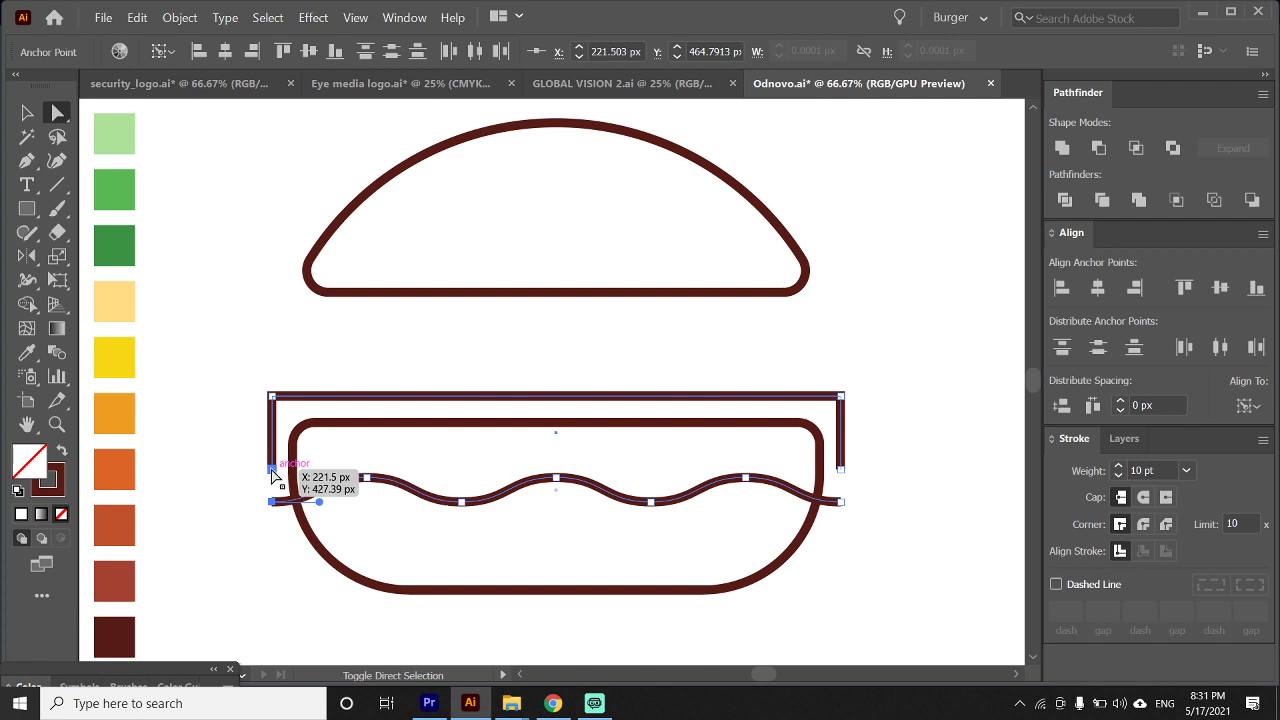
{"action": "left_click", "coordinate": [272, 468], "text": "shift"}
{"action": "right_click", "coordinate": [272, 478]}
{"action": "left_click", "coordinate": [318, 278]}
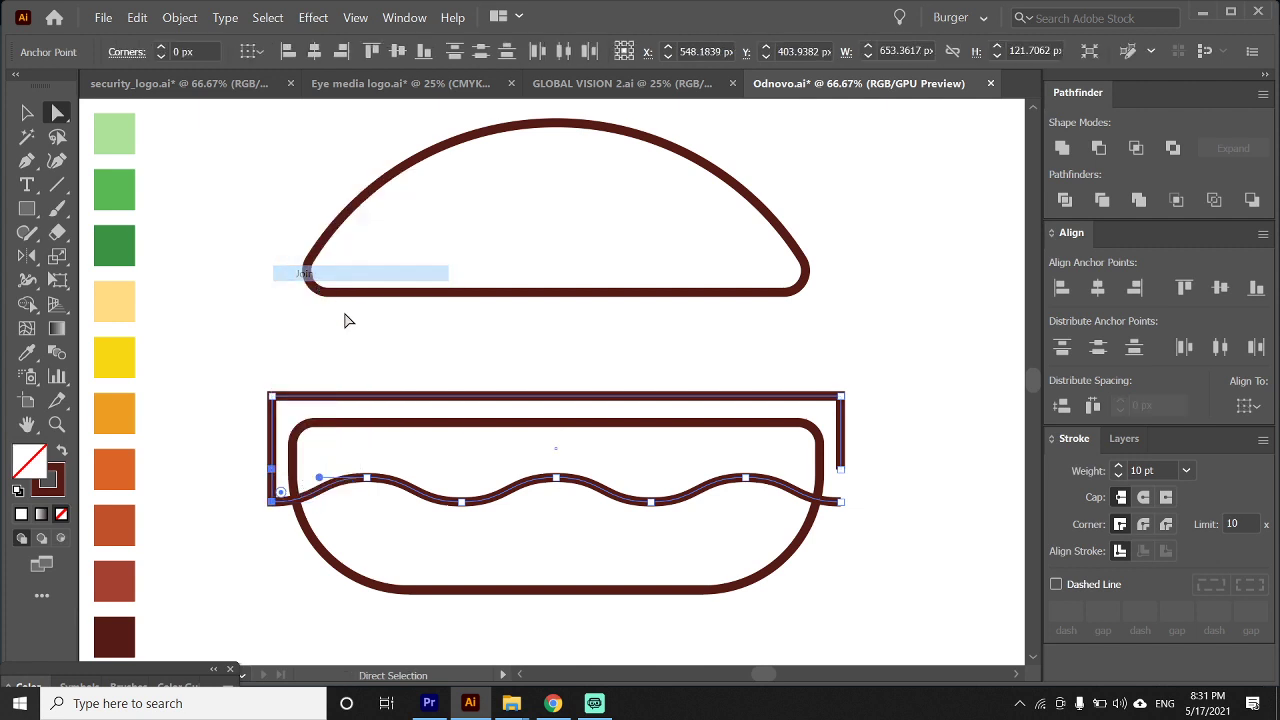
- Join the right end of the wavy line to the rectangle's right open end to close the filling shape
{"action": "left_click", "coordinate": [891, 531]}
{"action": "left_click", "coordinate": [843, 503]}
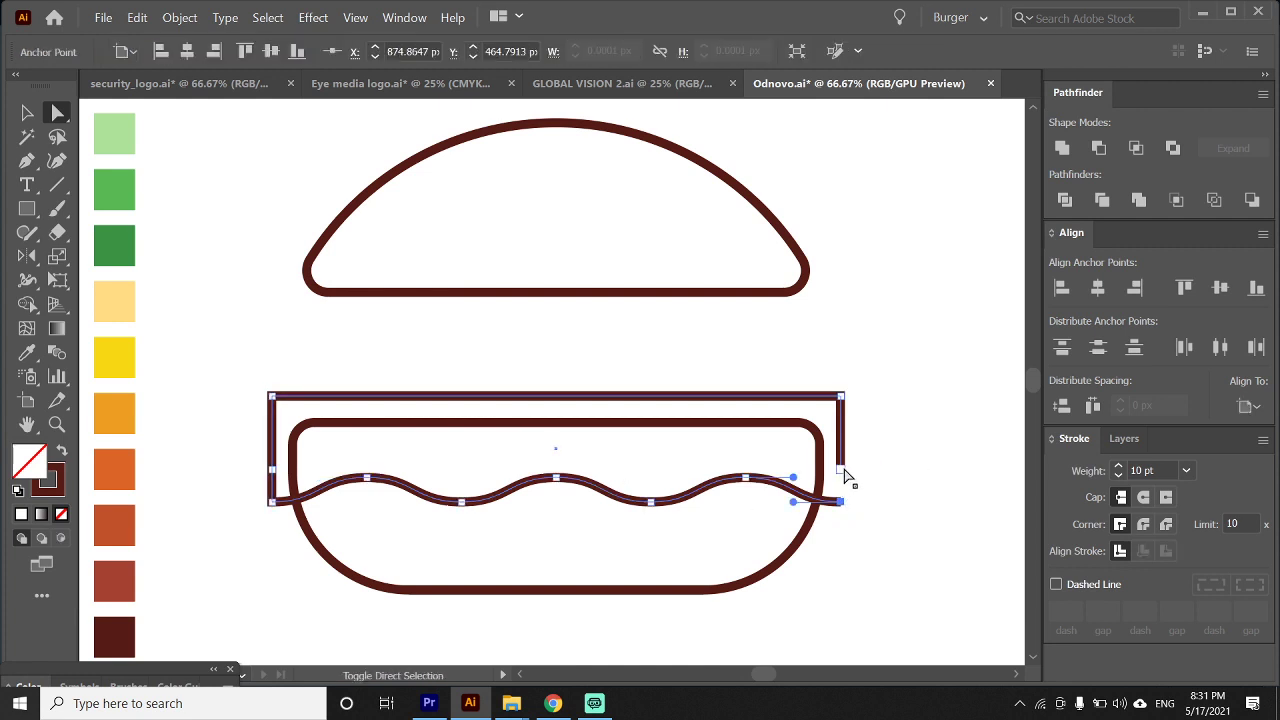
{"action": "left_click", "coordinate": [841, 469], "text": "shift"}
{"action": "right_click", "coordinate": [845, 472]}
{"action": "left_click", "coordinate": [897, 273]}
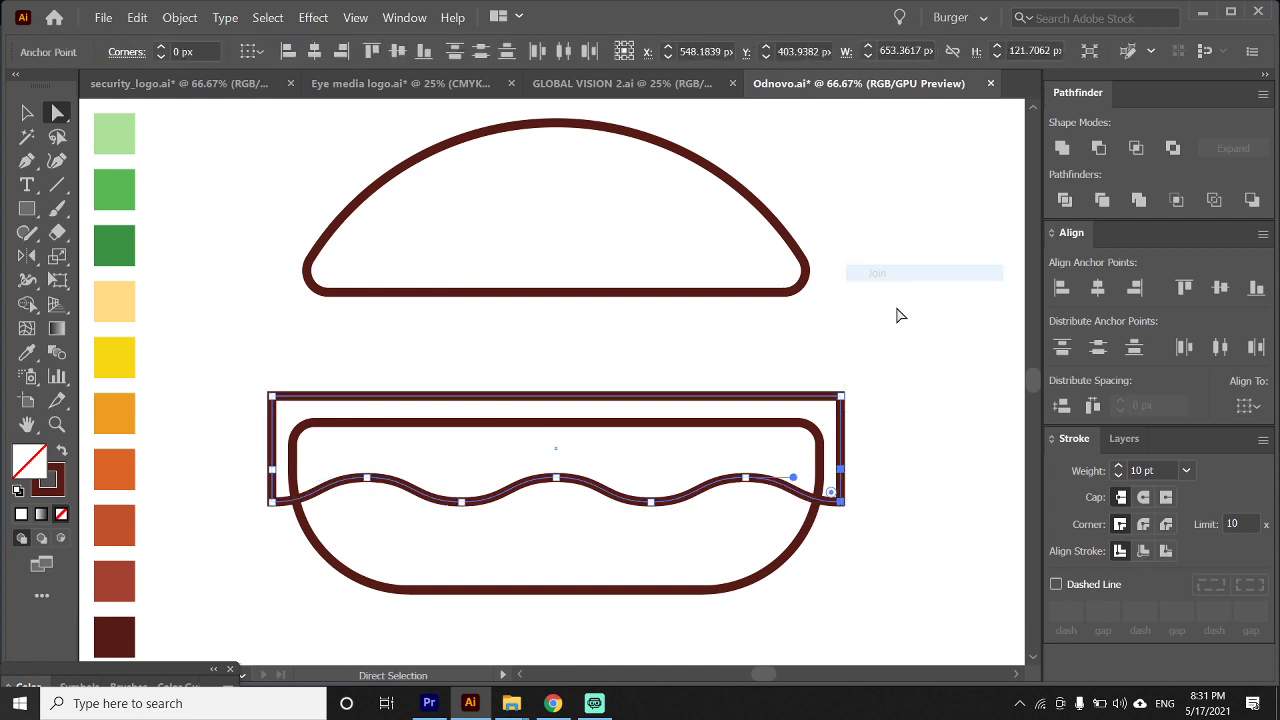
{"action": "left_click", "coordinate": [897, 337]}
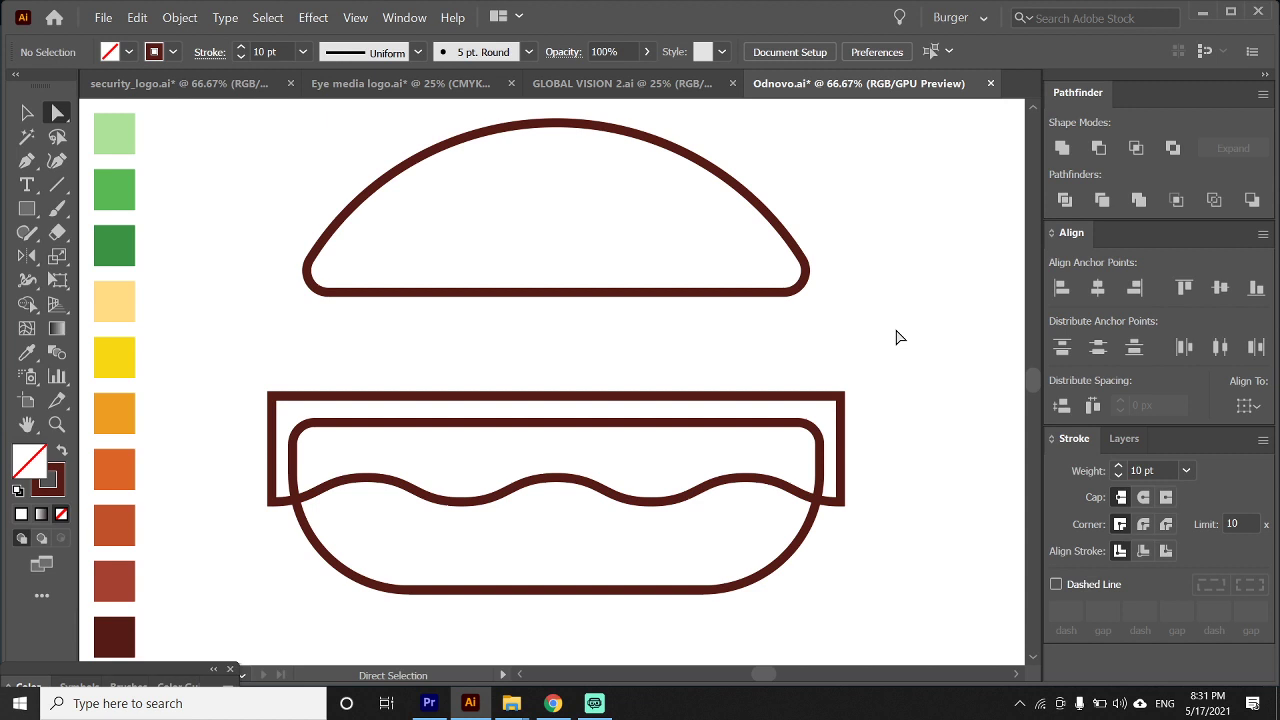
- Round the wavy filling's two lower outer corners to about 31 px and its two upper corners to about 84 px
{"action": "left_click_drag", "start_coordinate": [234, 486], "coordinate": [280, 530]}
{"action": "left_click_drag", "start_coordinate": [867, 492], "coordinate": [776, 437]}
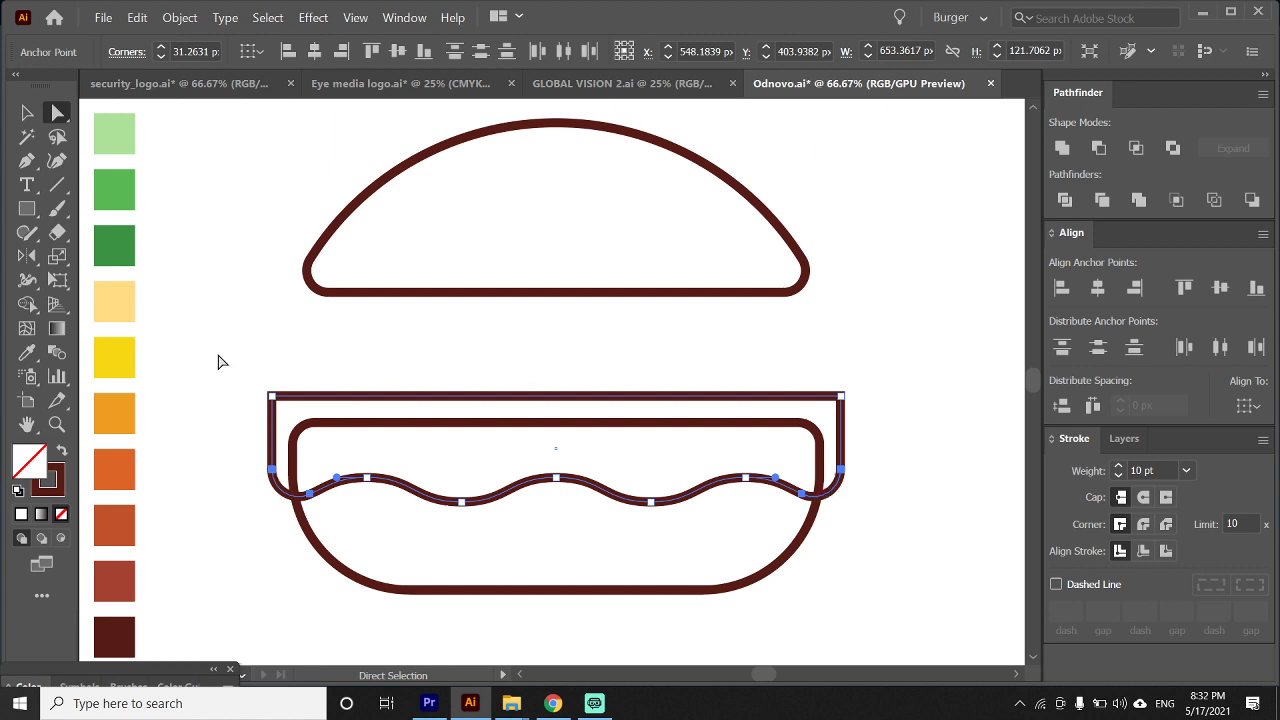
{"action": "left_click_drag", "start_coordinate": [217, 352], "coordinate": [757, 487]}
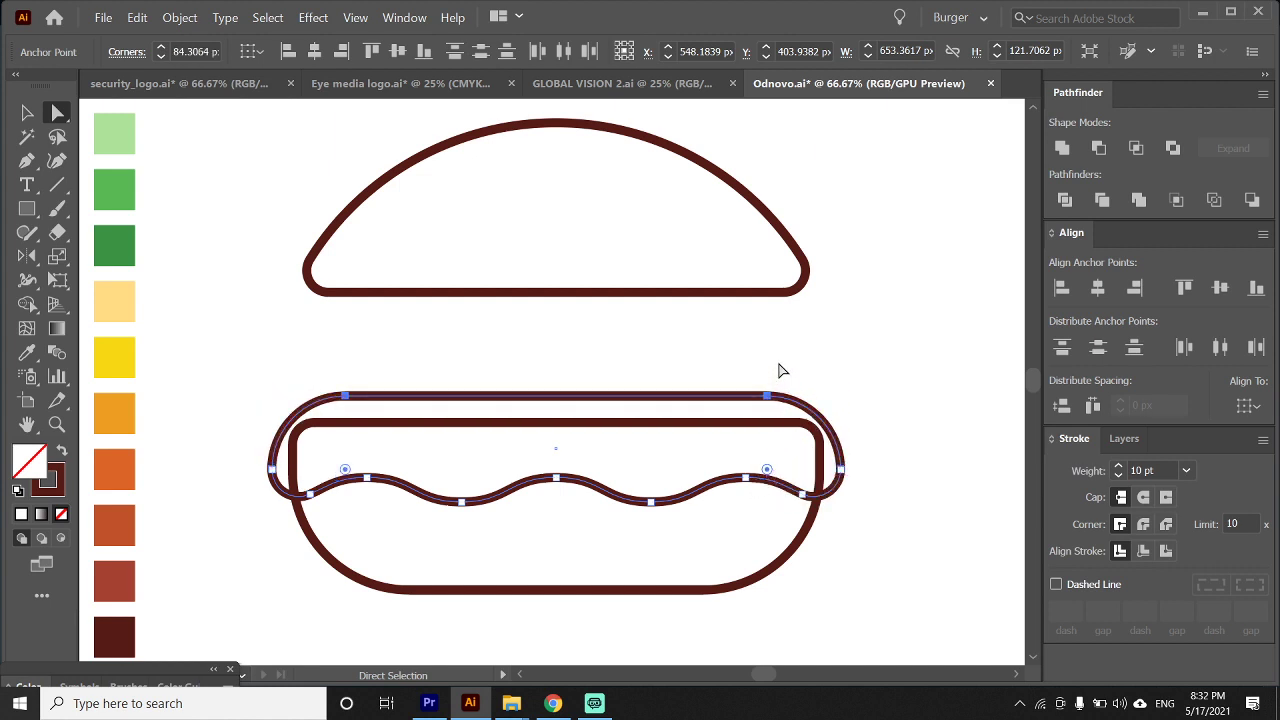
- Nudge the wavy filling slightly up and give both bun halves and the filling a white fill
{"action": "key", "text": "v"}
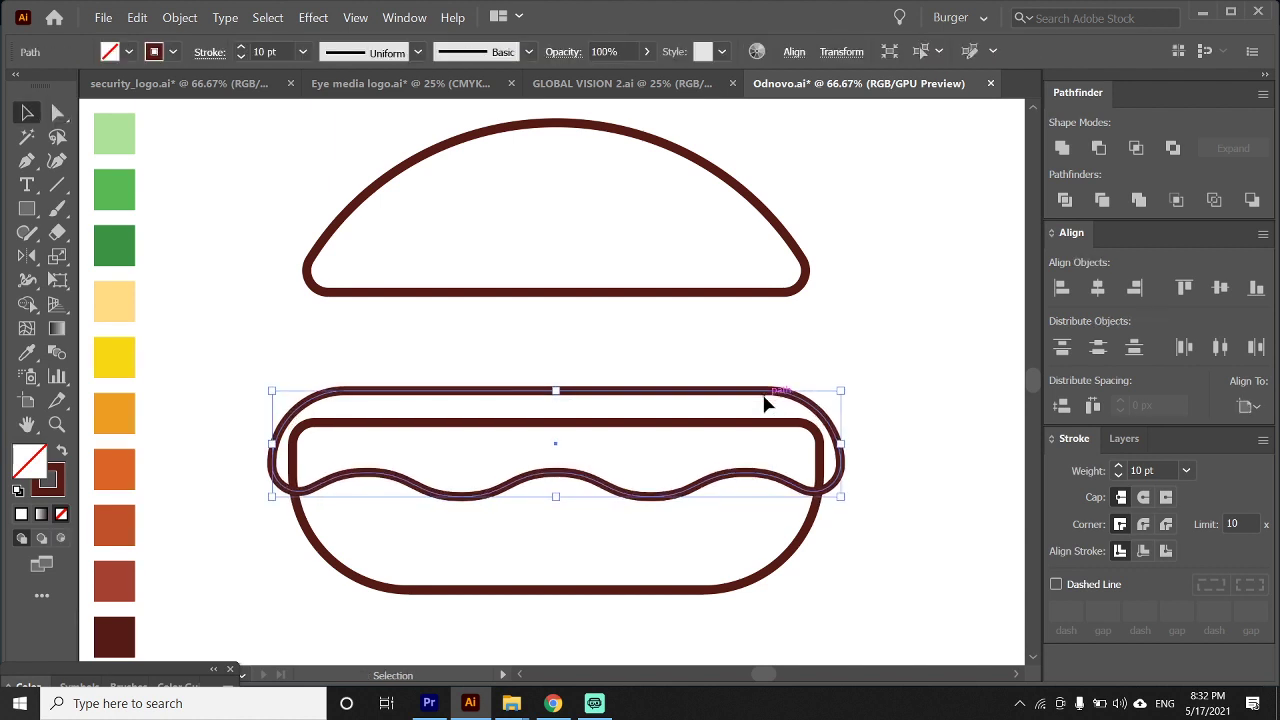
{"action": "key", "text": "Up"}
{"action": "key", "text": "Up"}
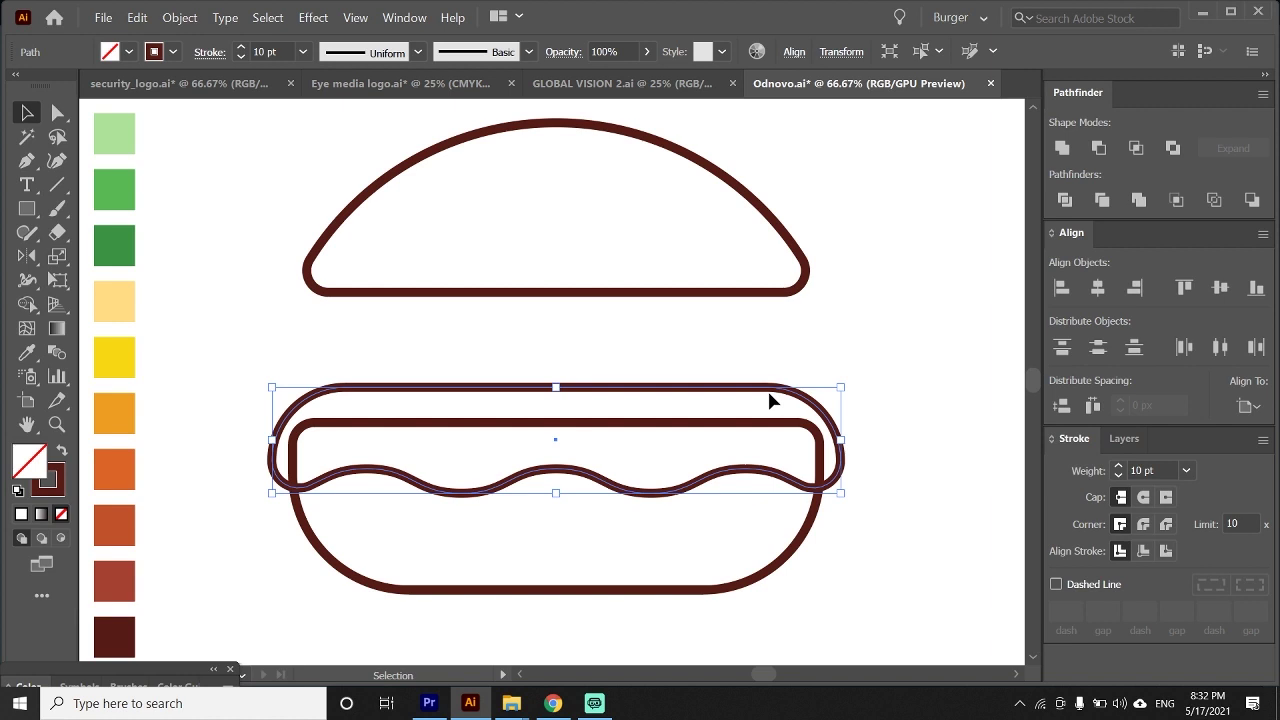
{"action": "left_click_drag", "start_coordinate": [275, 180], "coordinate": [754, 584]}
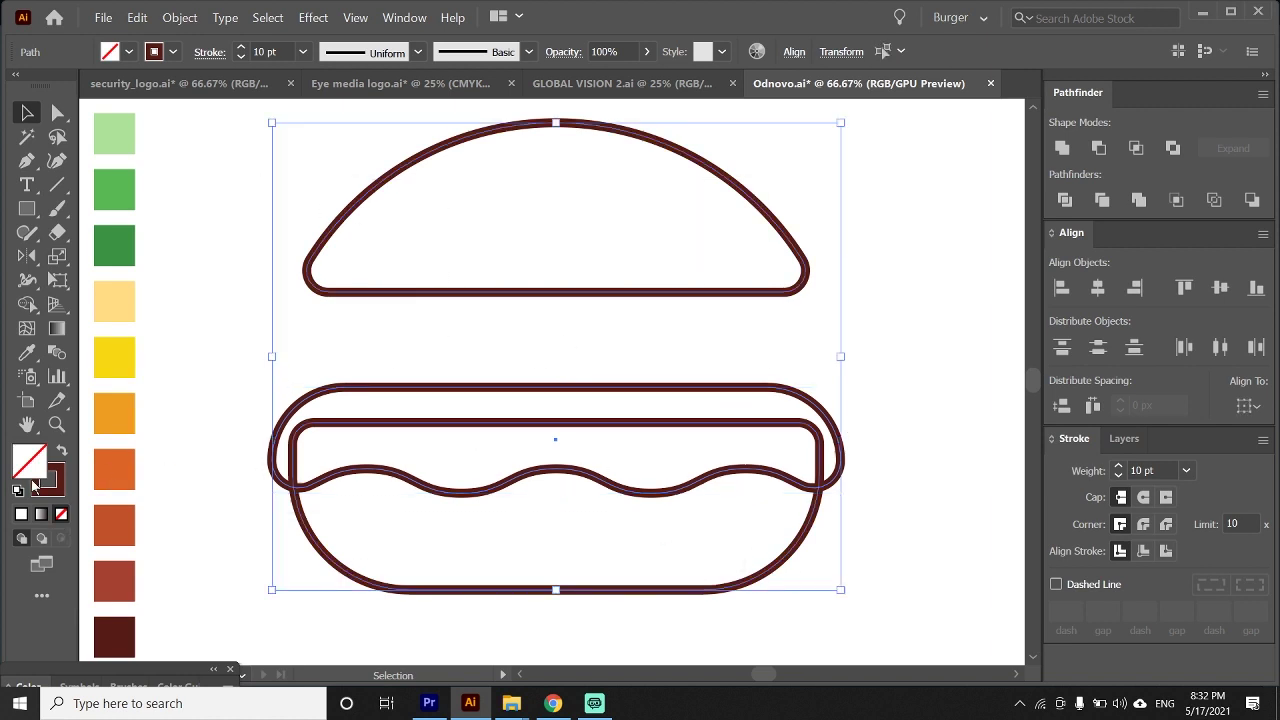
{"action": "left_click", "coordinate": [24, 514]}
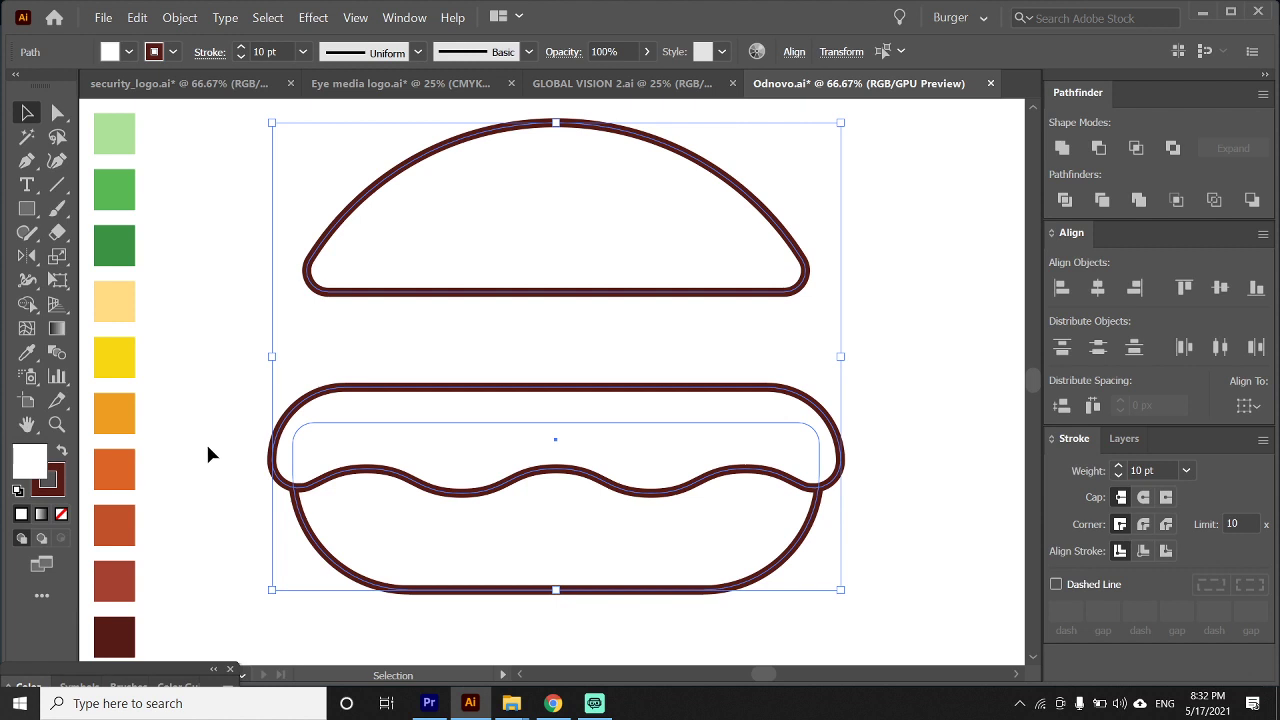
- Draw a bun-wide rectangle overlapping the top of the wavy filling and fully round its corners to form the patty
{"action": "left_click", "coordinate": [26, 209]}
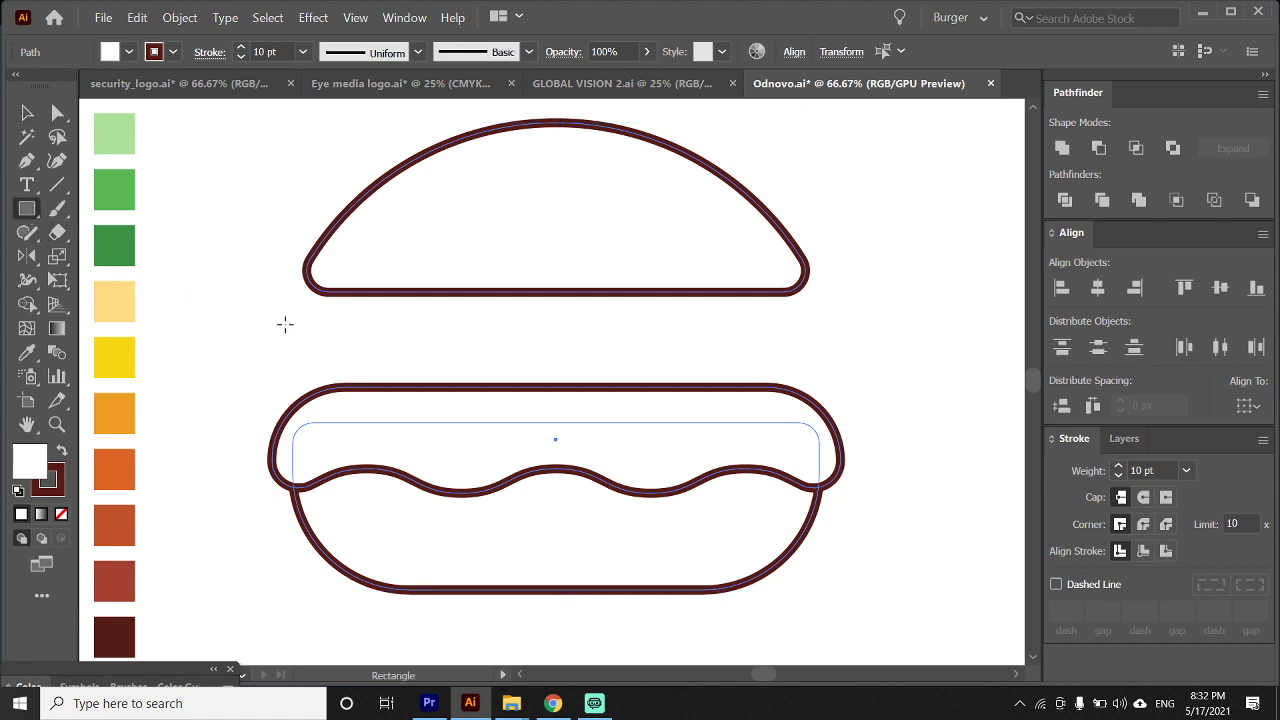
{"action": "left_click_drag", "start_coordinate": [305, 326], "coordinate": [802, 421]}
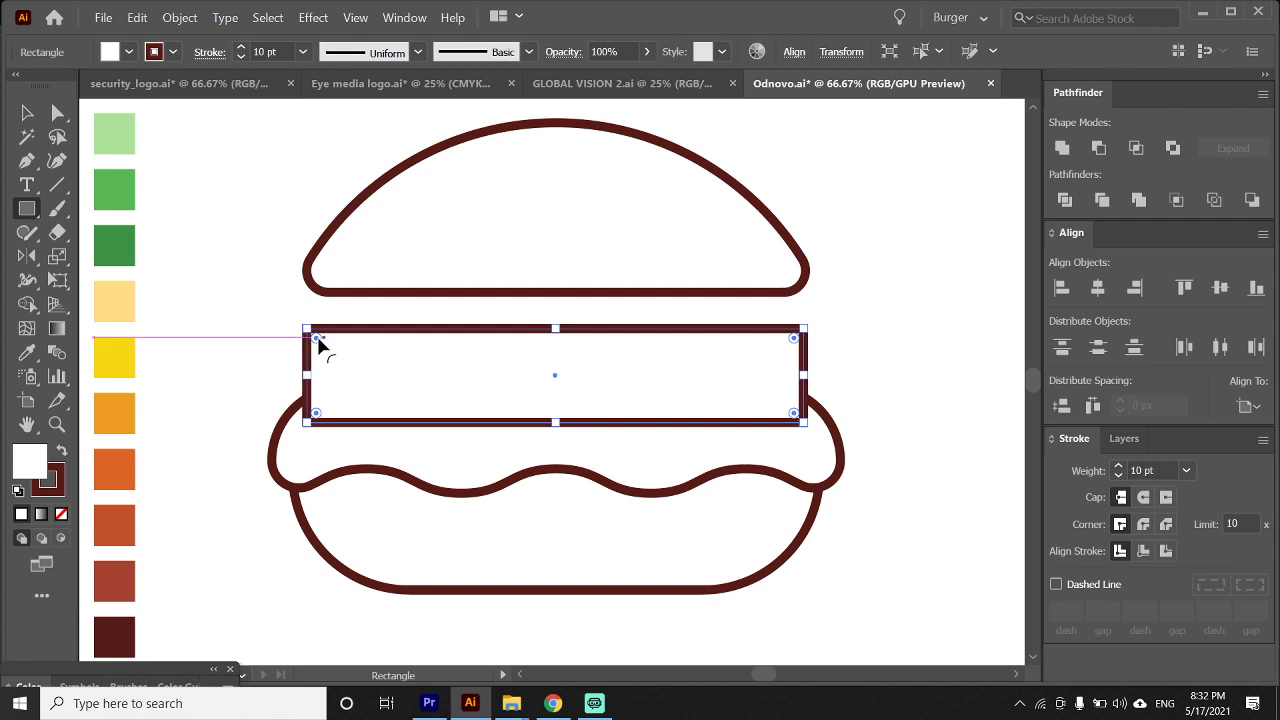
{"action": "left_click_drag", "start_coordinate": [317, 342], "coordinate": [440, 397]}
{"action": "key", "text": "v"}
{"action": "left_click", "coordinate": [230, 265]}
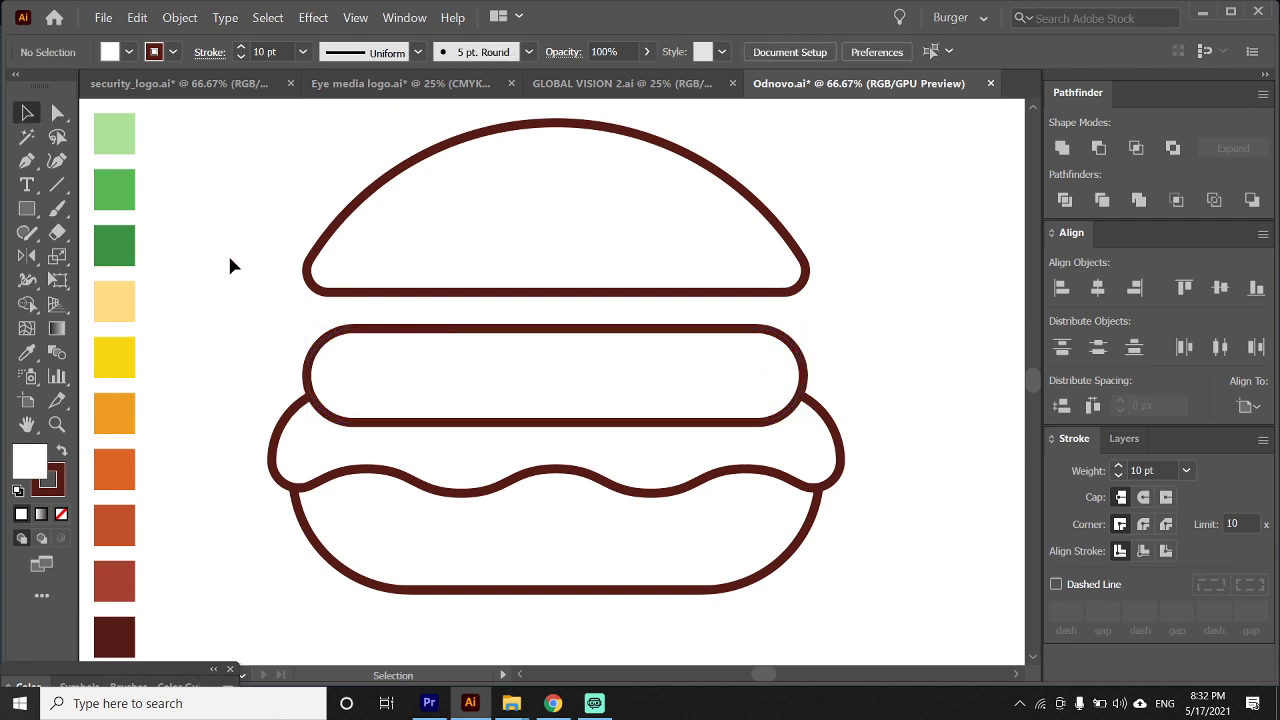
- Draw a thin rectangle filling the gap between the top bun and the patty, and fully round its corners
{"action": "key", "text": "m"}
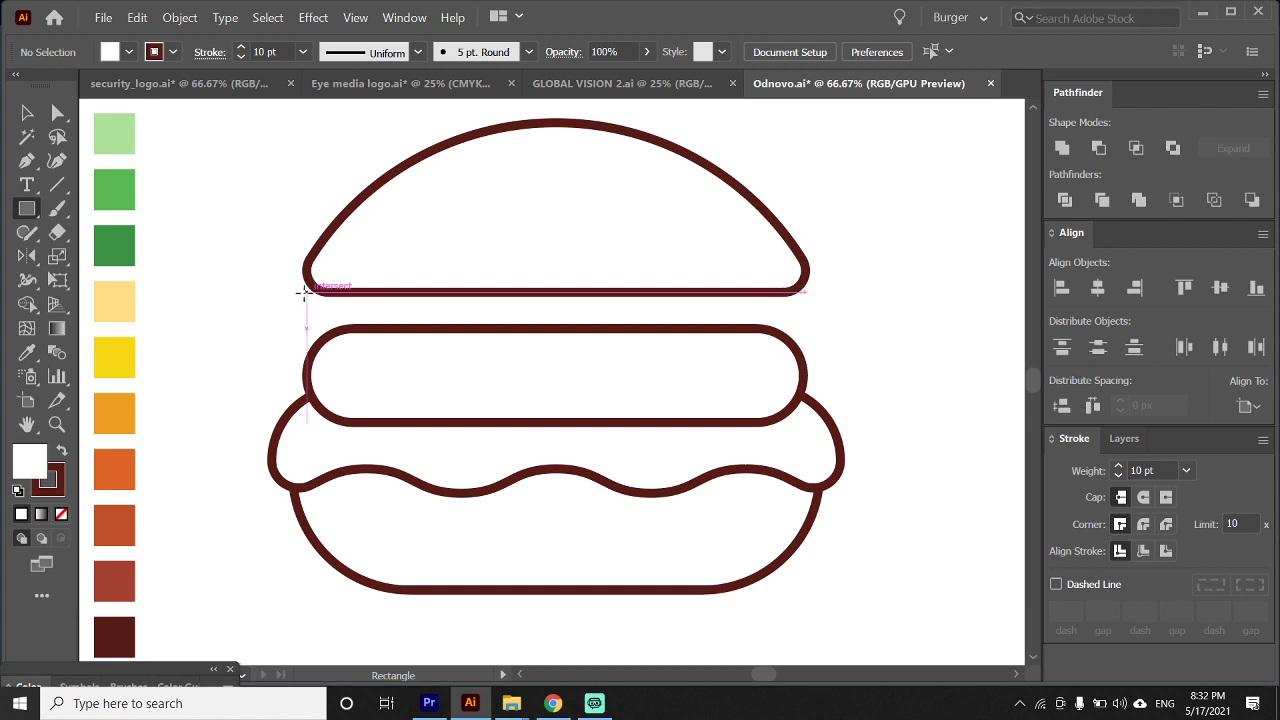
{"action": "left_click_drag", "start_coordinate": [305, 292], "coordinate": [386, 306]}
{"action": "mouse_move", "coordinate": [722, 325]}
{"action": "left_mouse_down"}
{"action": "mouse_move", "coordinate": [808, 326]}
{"action": "mouse_move", "coordinate": [614, 336]}
{"action": "left_mouse_up"}
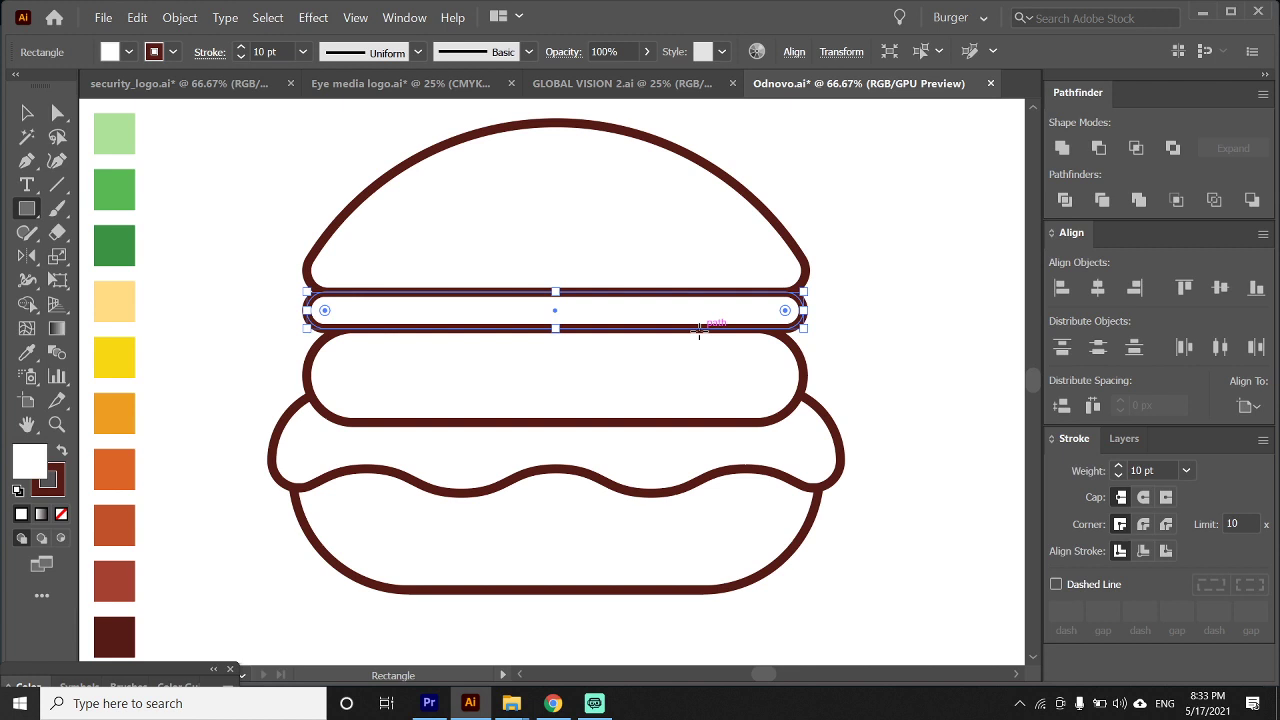
- Draw a small square over the right part of the thin layer's lower edge and rotate it 45° into a diamond
{"action": "left_click_drag", "start_coordinate": [700, 332], "coordinate": [738, 369]}
{"action": "key", "text": "v"}
{"action": "left_click_drag", "start_coordinate": [749, 283], "coordinate": [701, 270]}
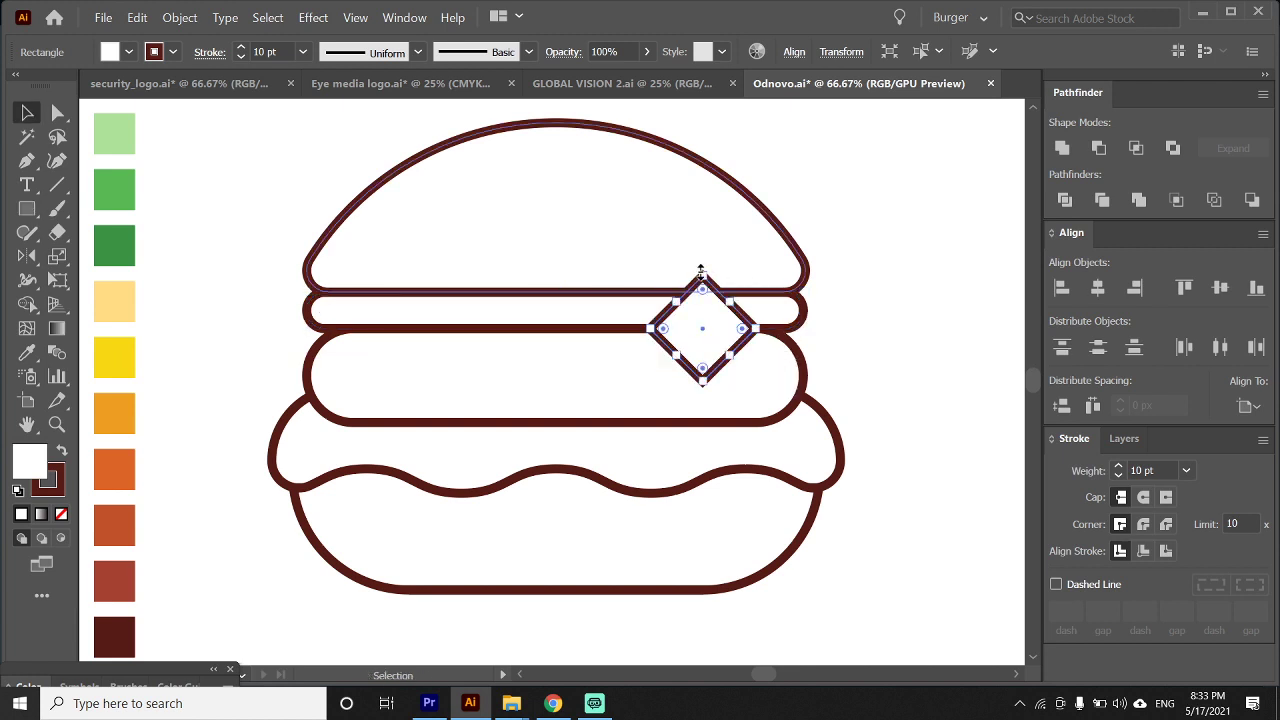
{"action": "left_click", "coordinate": [259, 257]}
- Move the diamond's upper anchor down and its lower anchor up and to the right, and unite it with the thin layer
{"action": "left_click", "coordinate": [57, 113]}
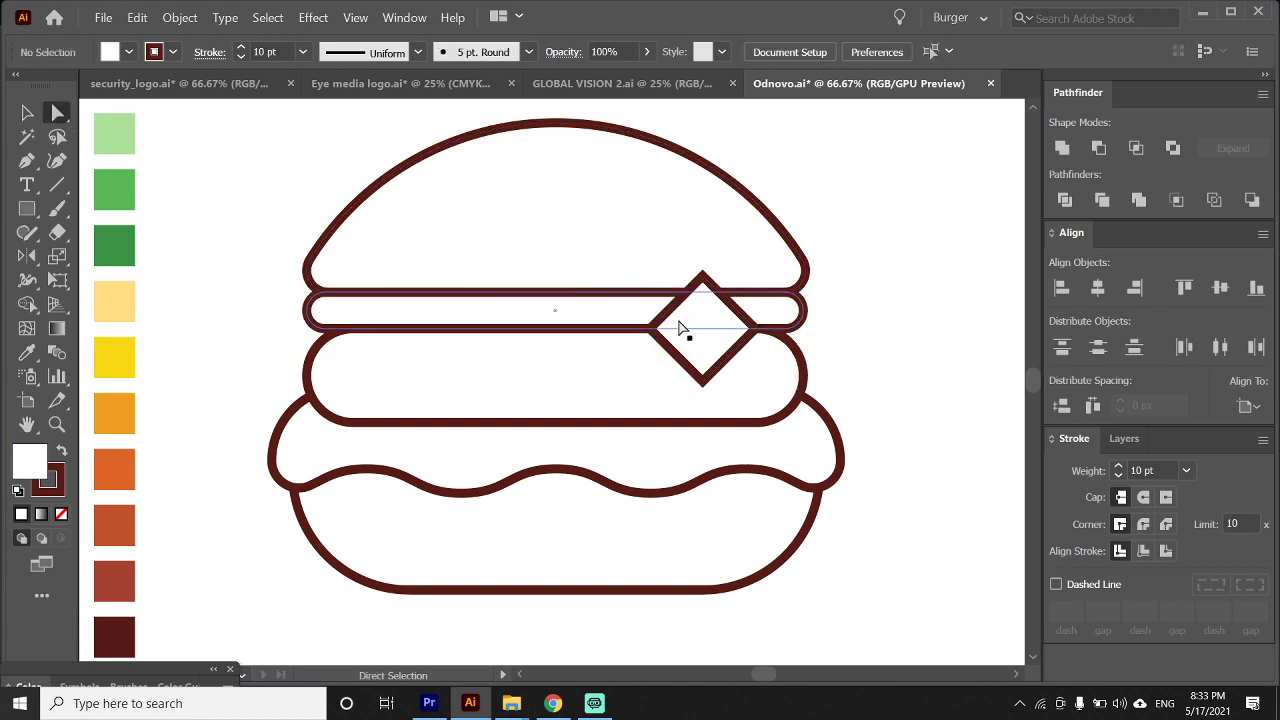
{"action": "left_click", "coordinate": [719, 321]}
{"action": "left_click_drag", "start_coordinate": [703, 276], "coordinate": [703, 301]}
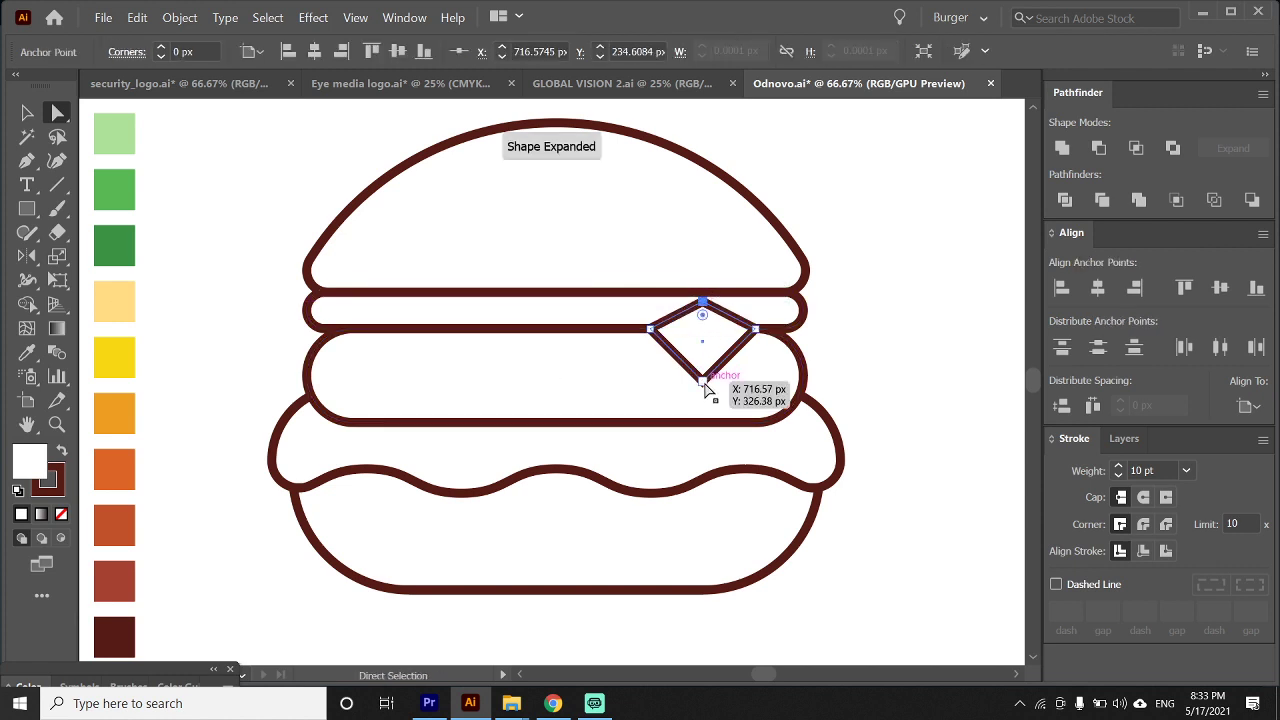
{"action": "left_click_drag", "start_coordinate": [704, 383], "coordinate": [737, 367]}
{"action": "left_click", "coordinate": [656, 318], "text": "shift"}
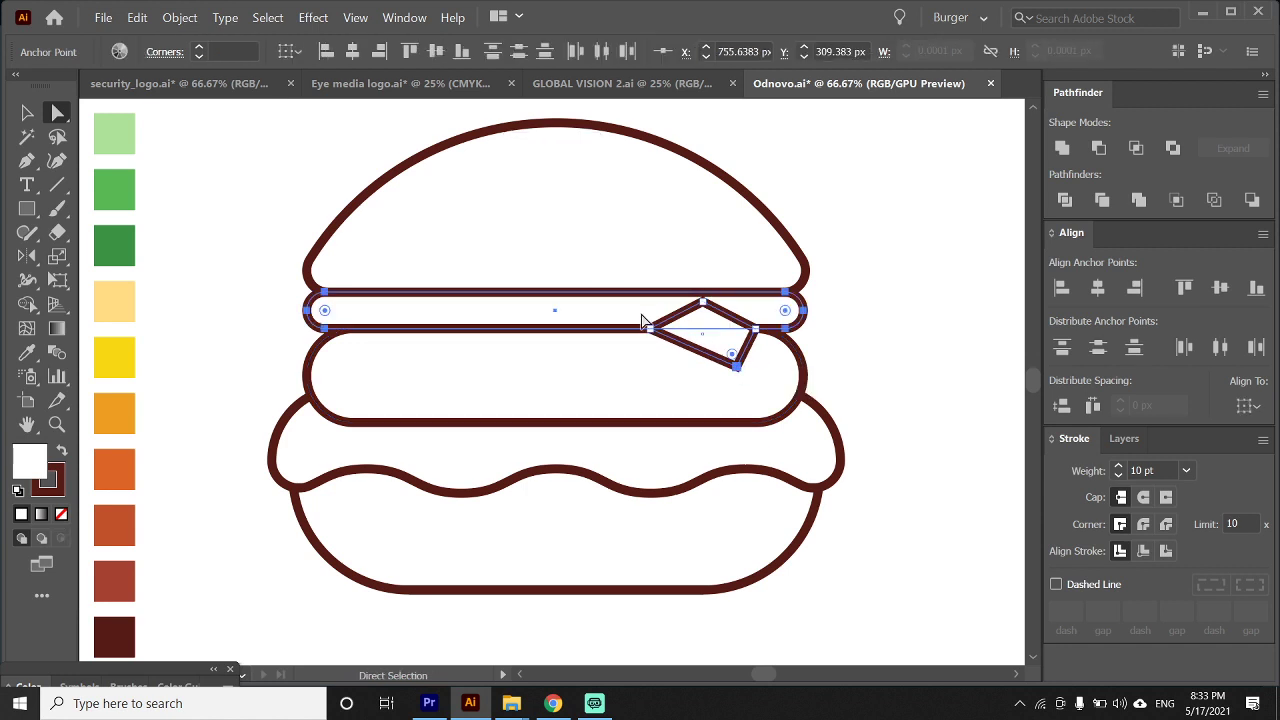
{"action": "left_click", "coordinate": [1063, 148]}
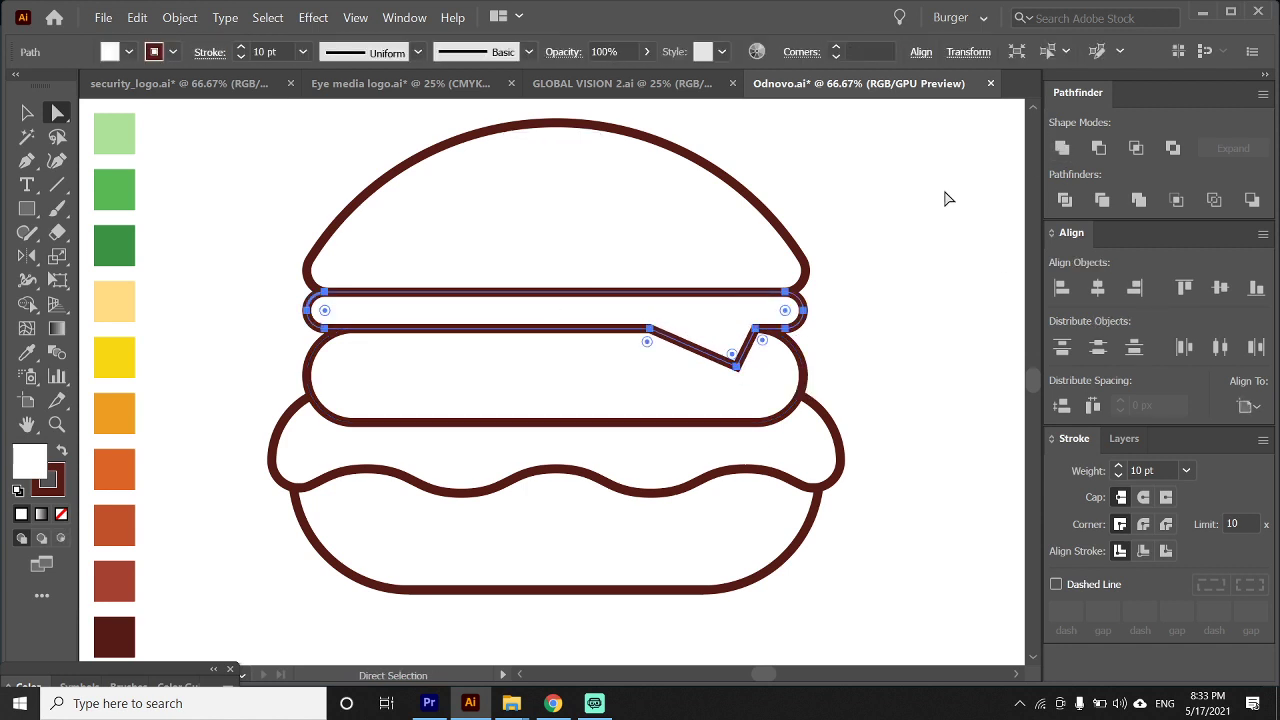
- Isolate the thin cheese layer, slightly round the drip's tip, broadly round its left junction, and exit isolation
{"action": "left_click", "coordinate": [29, 115]}
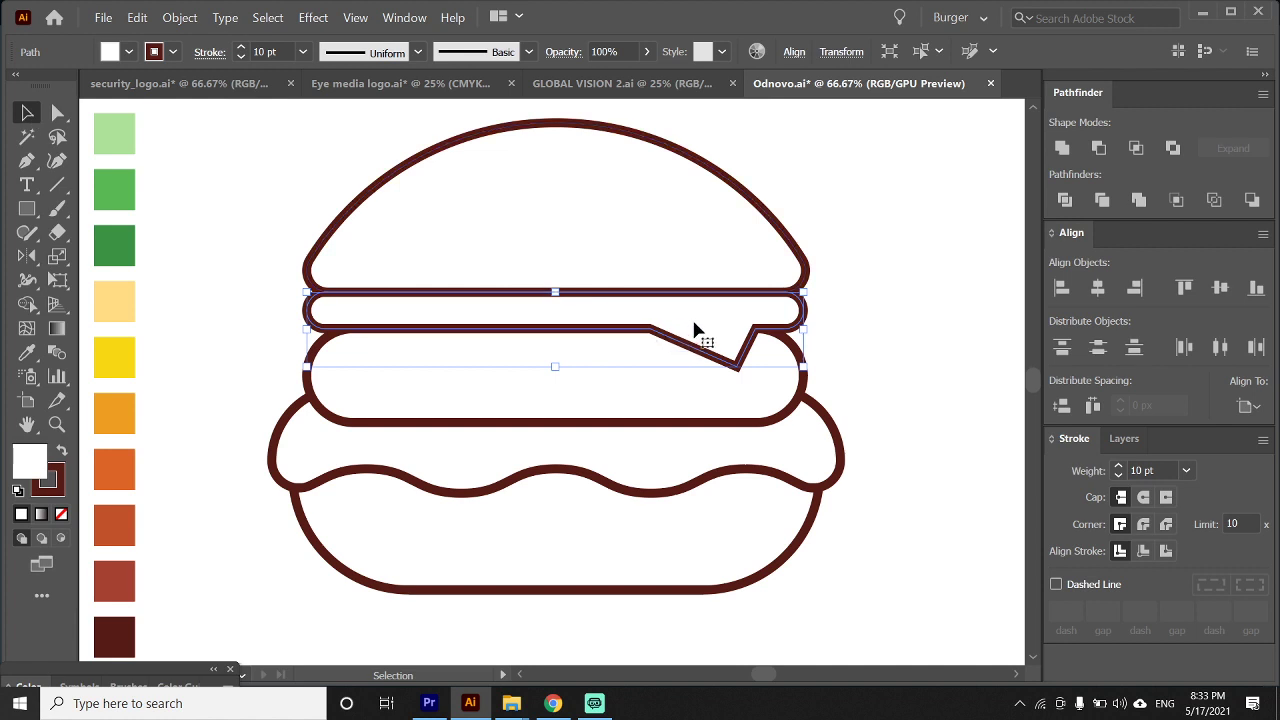
{"action": "double_click", "coordinate": [694, 328]}
{"action": "left_click", "coordinate": [57, 113]}
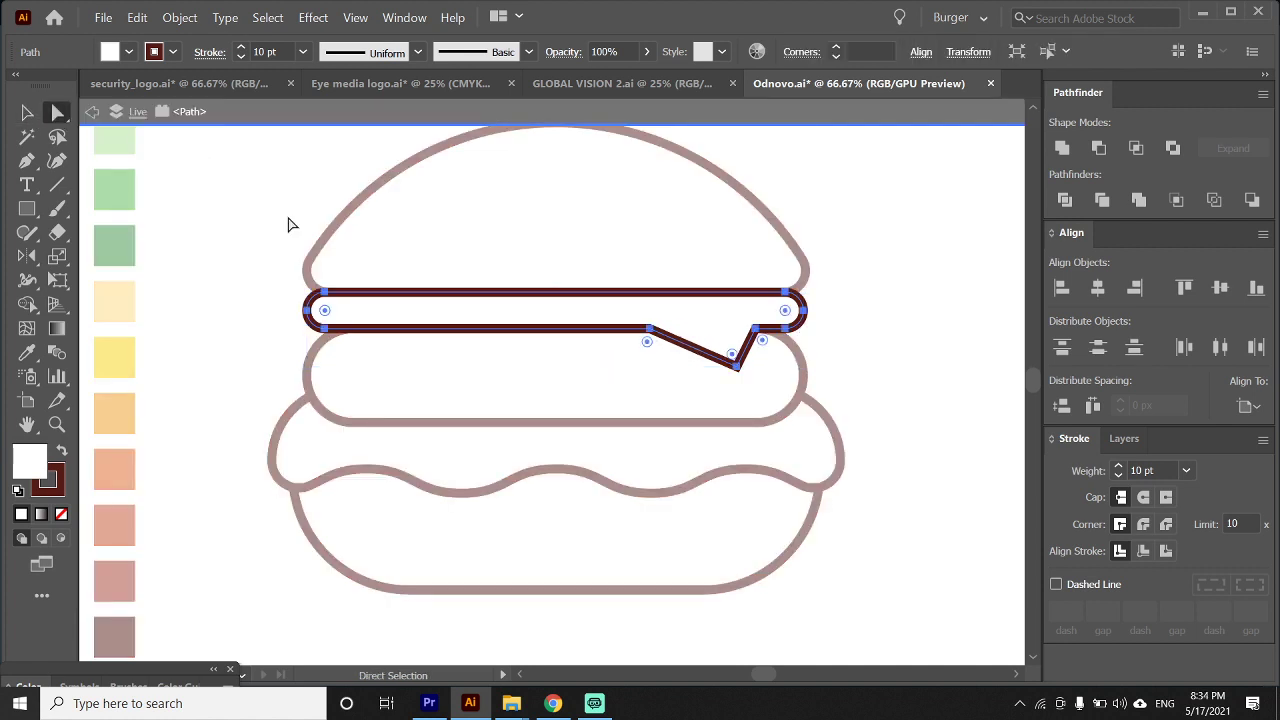
{"action": "left_click", "coordinate": [650, 329]}
{"action": "left_click", "coordinate": [737, 367]}
{"action": "left_click_drag", "start_coordinate": [734, 356], "coordinate": [728, 344]}
{"action": "left_click", "coordinate": [650, 329]}
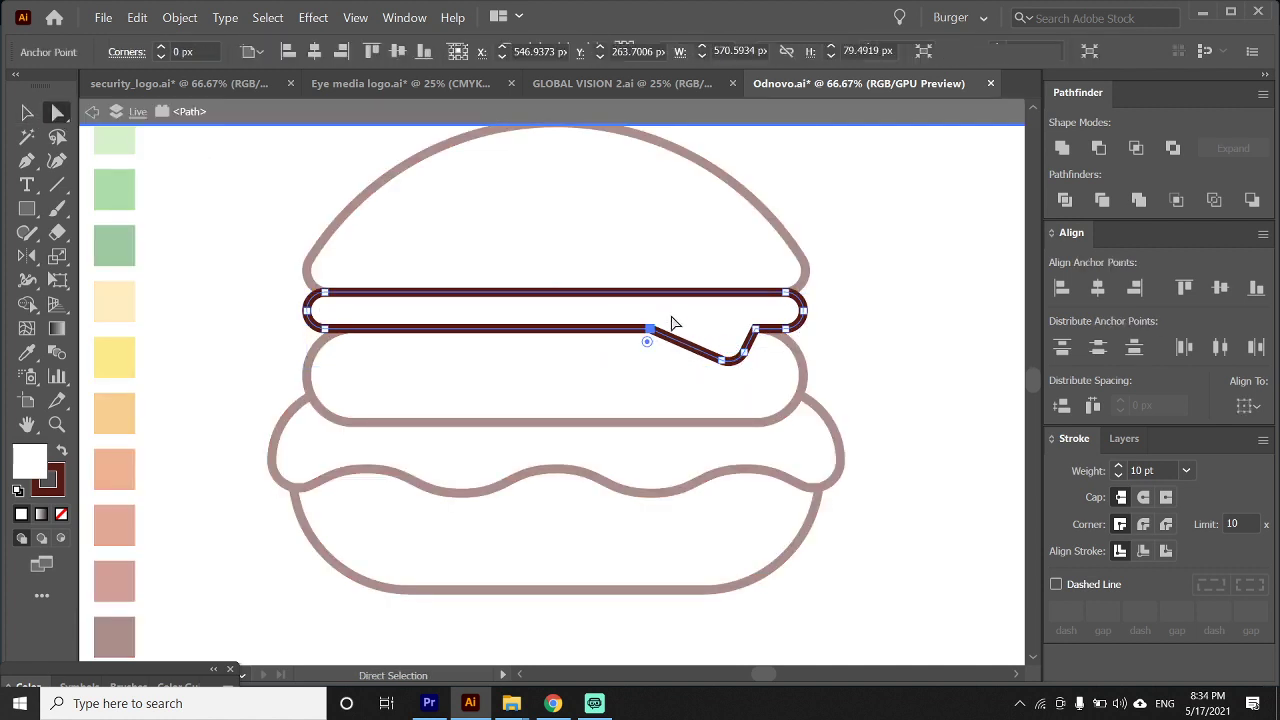
{"action": "left_click_drag", "start_coordinate": [651, 351], "coordinate": [543, 509]}
{"action": "left_click", "coordinate": [857, 358]}
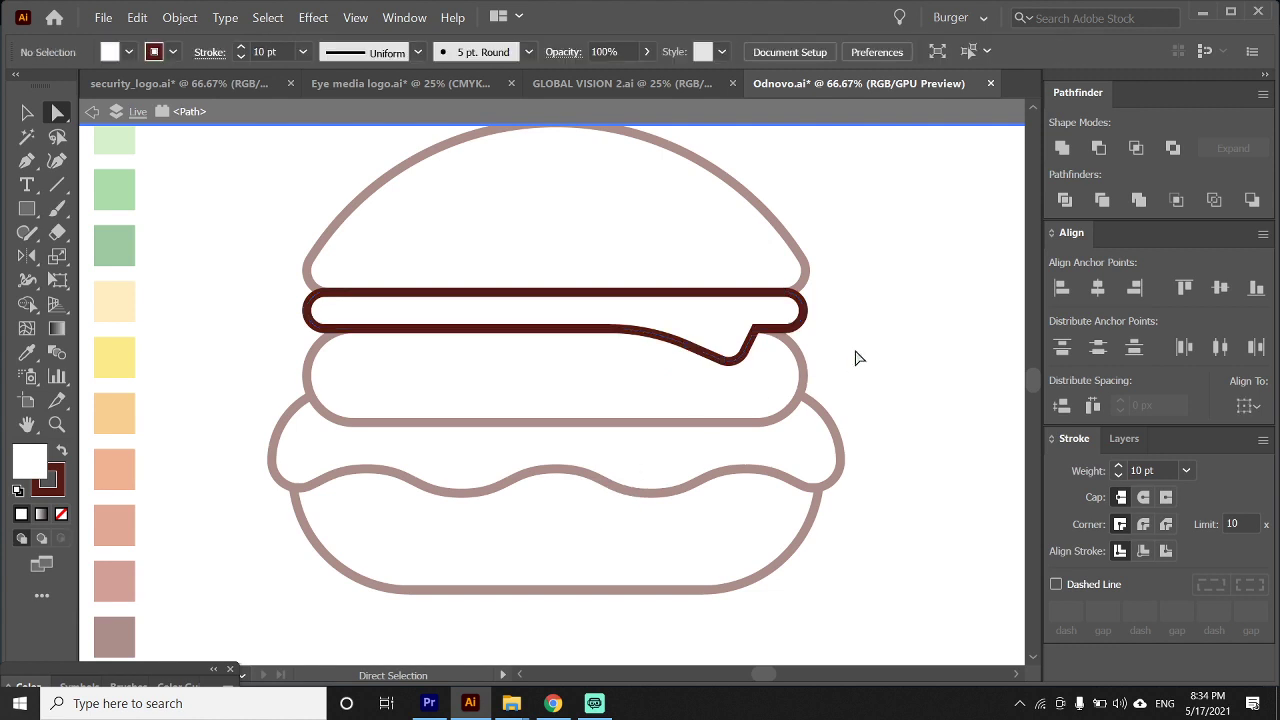
{"action": "double_click", "coordinate": [857, 358]}
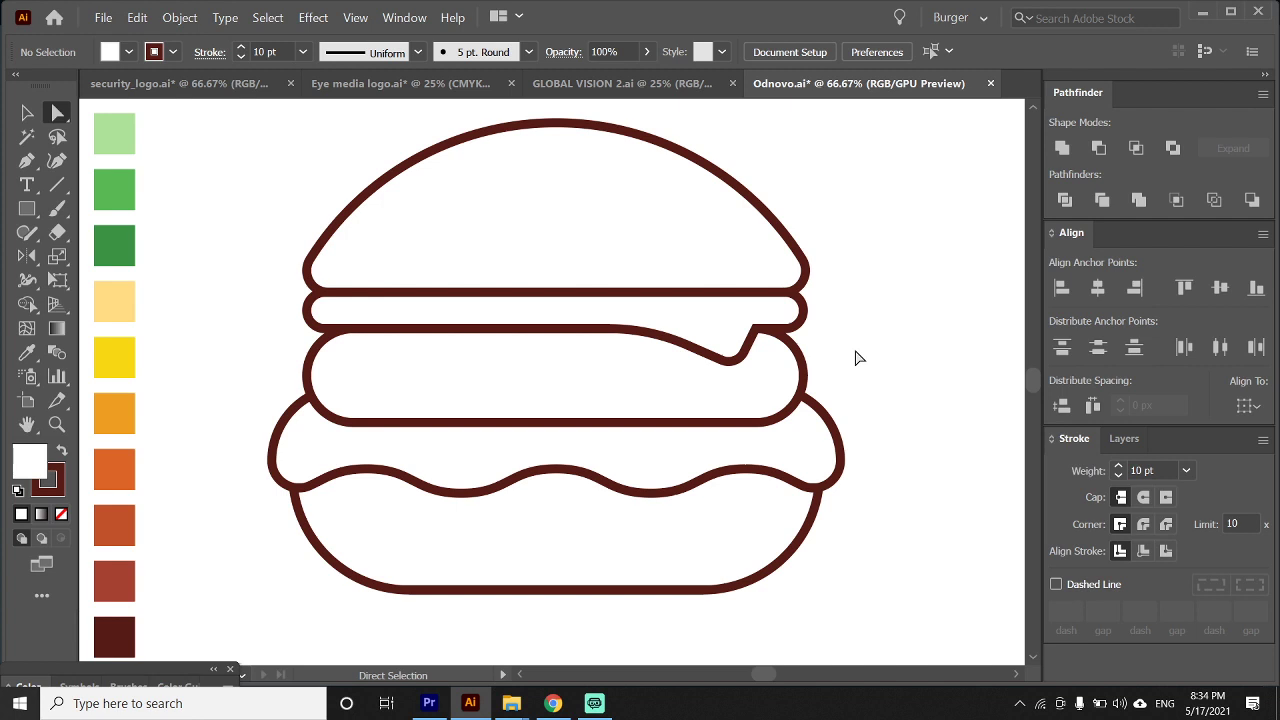
- Expand the fill and stroke of all the burger shapes
{"action": "left_click", "coordinate": [29, 113]}
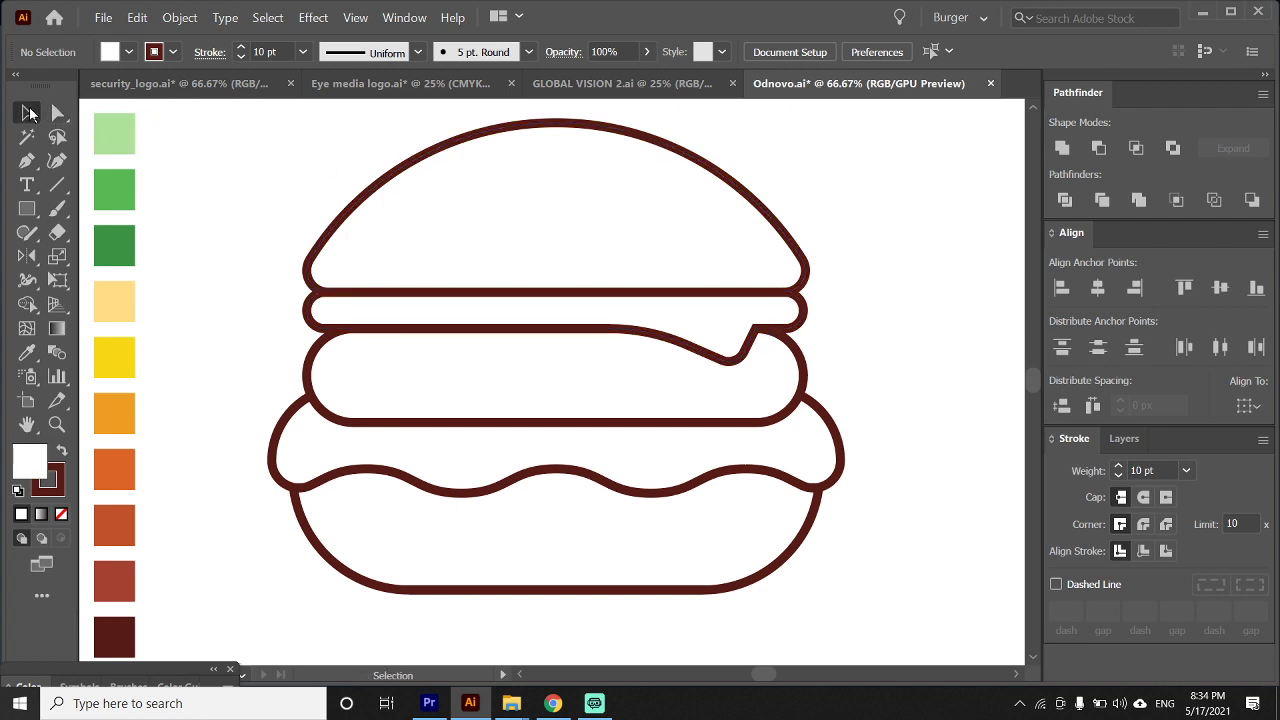
{"action": "left_click_drag", "start_coordinate": [283, 199], "coordinate": [879, 574]}
{"action": "left_click", "coordinate": [180, 17]}
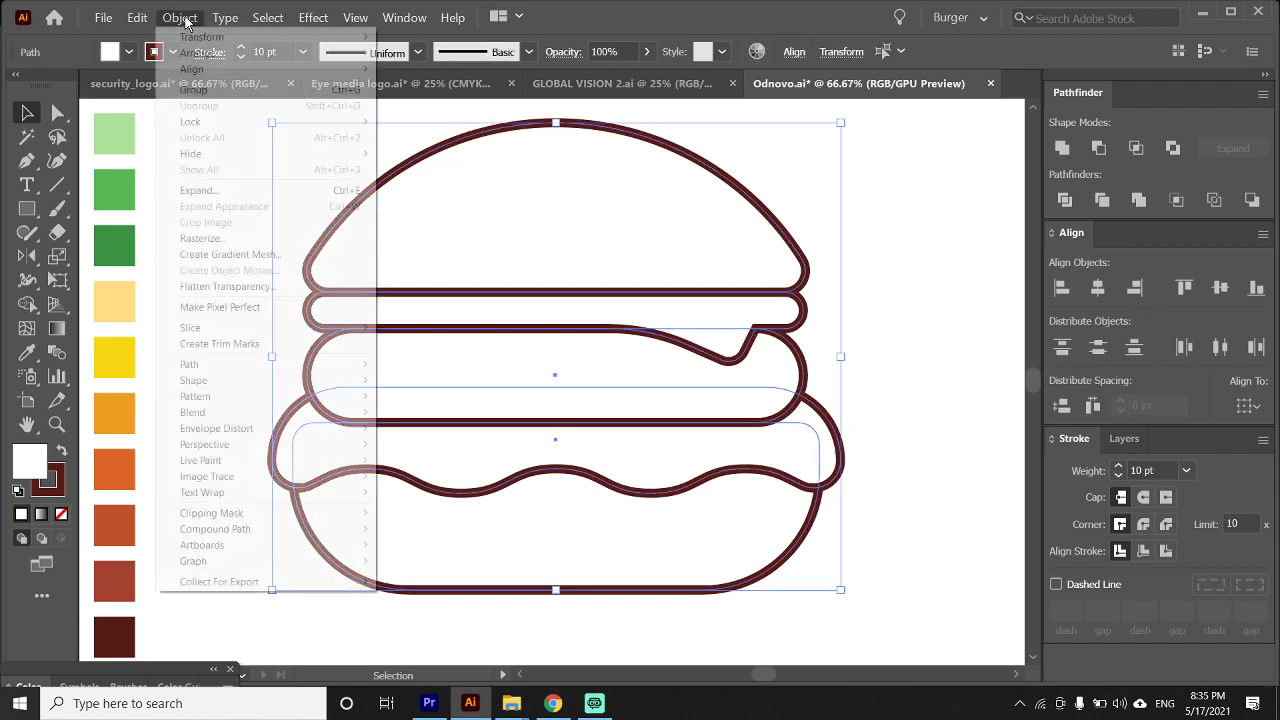
{"action": "left_click", "coordinate": [250, 191]}
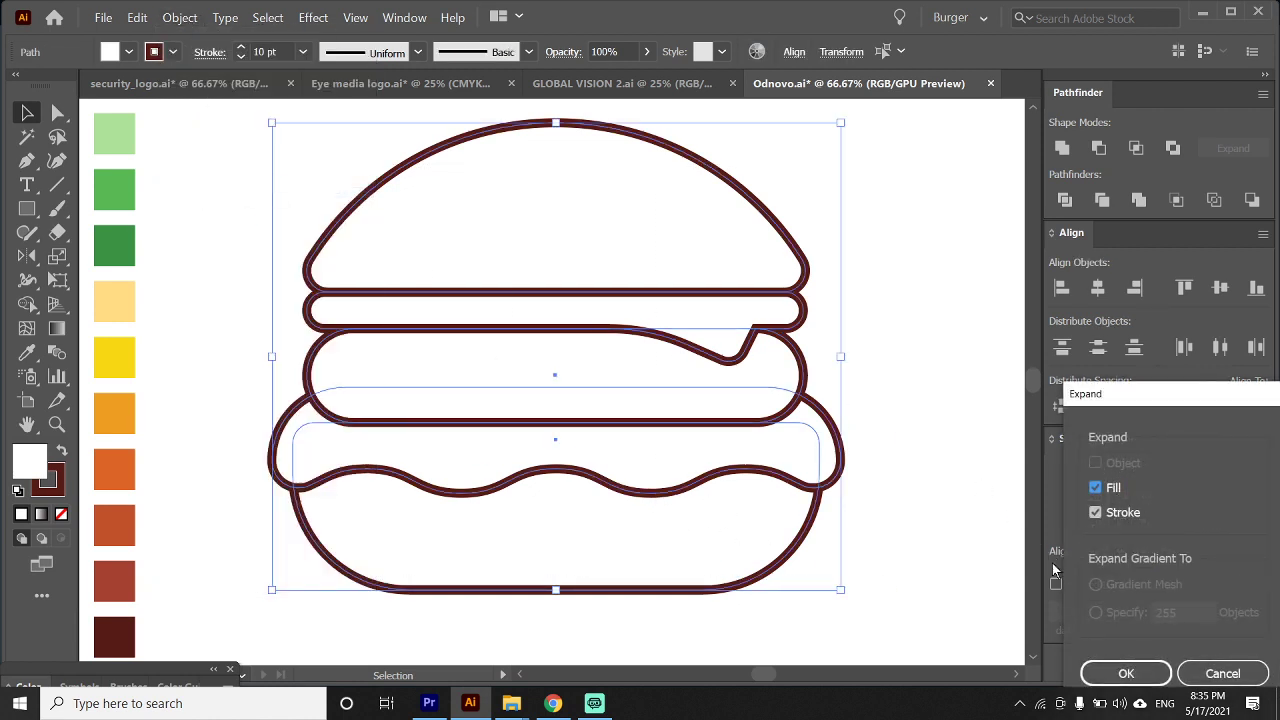
{"action": "left_click", "coordinate": [1110, 672]}
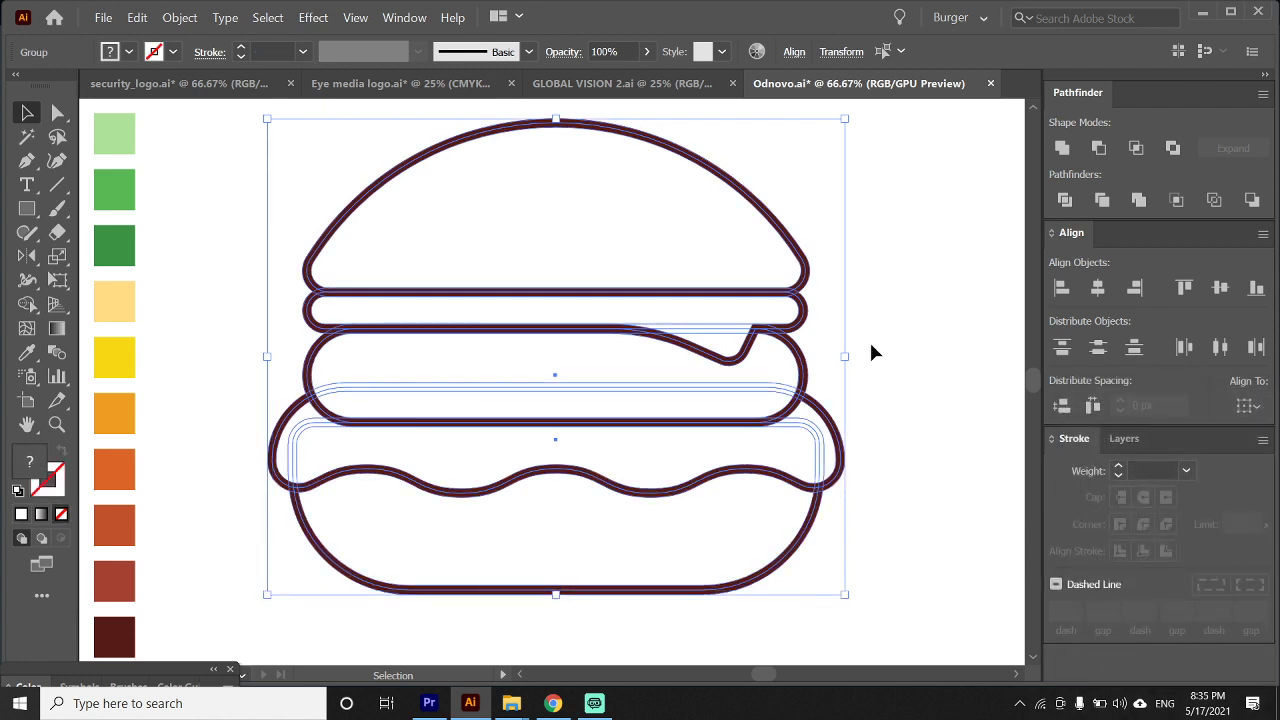
- Ungroup the expanded burger shapes and deselect them
{"action": "right_click", "coordinate": [839, 267]}
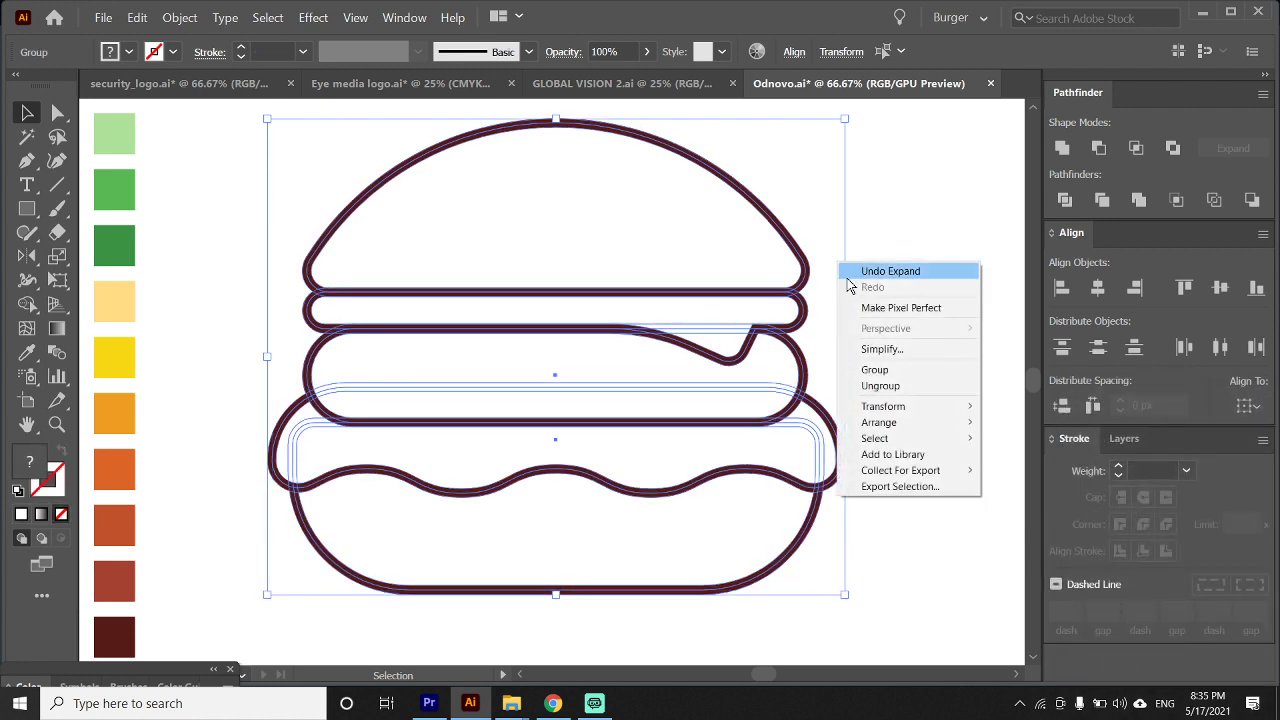
{"action": "left_click", "coordinate": [882, 387]}
{"action": "left_click", "coordinate": [867, 213]}
- Trim the fill and outline of each burger layer: top bun, cheese, patty, wavy filling and bottom bun
{"action": "left_click", "coordinate": [711, 282]}
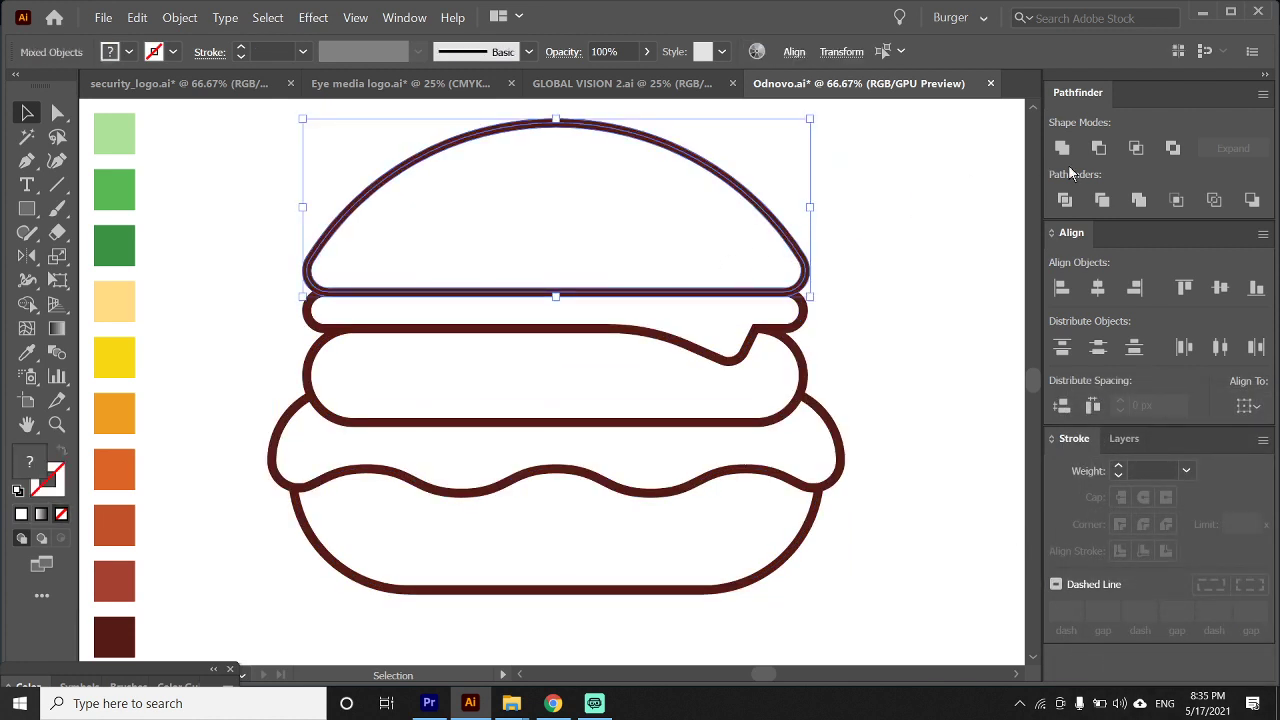
{"action": "left_click", "coordinate": [757, 314]}
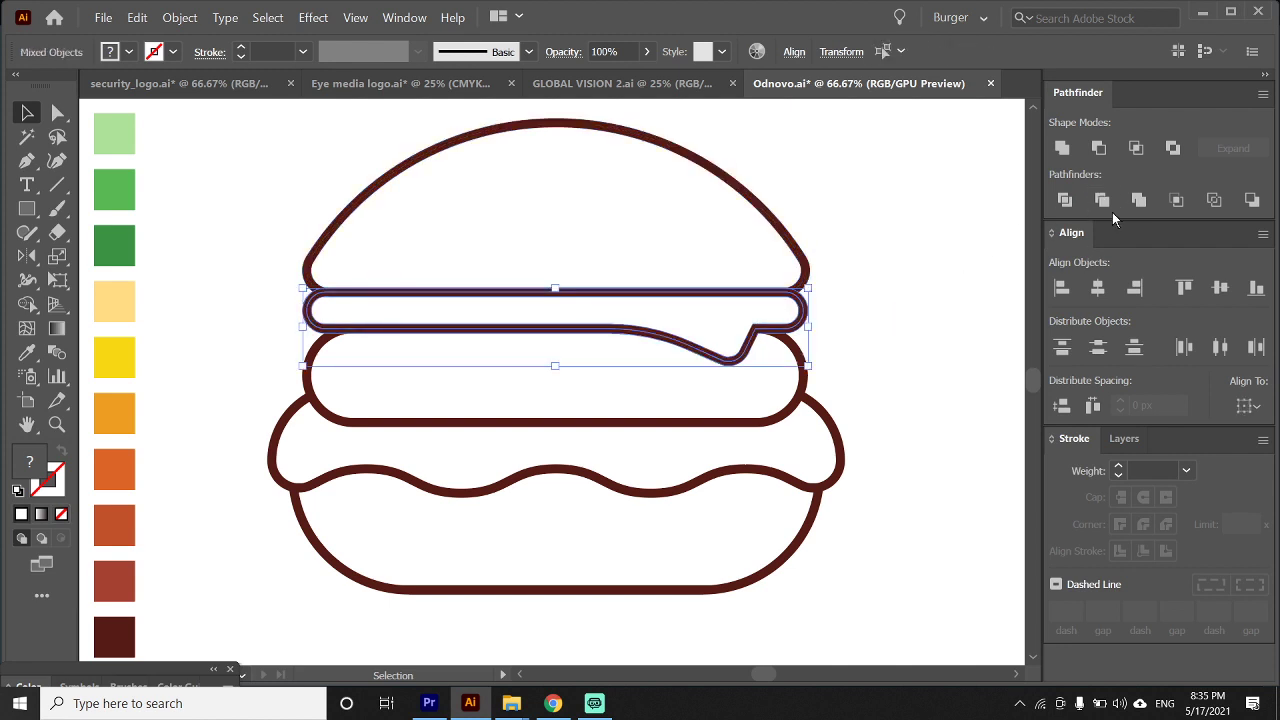
{"action": "left_click", "coordinate": [803, 357]}
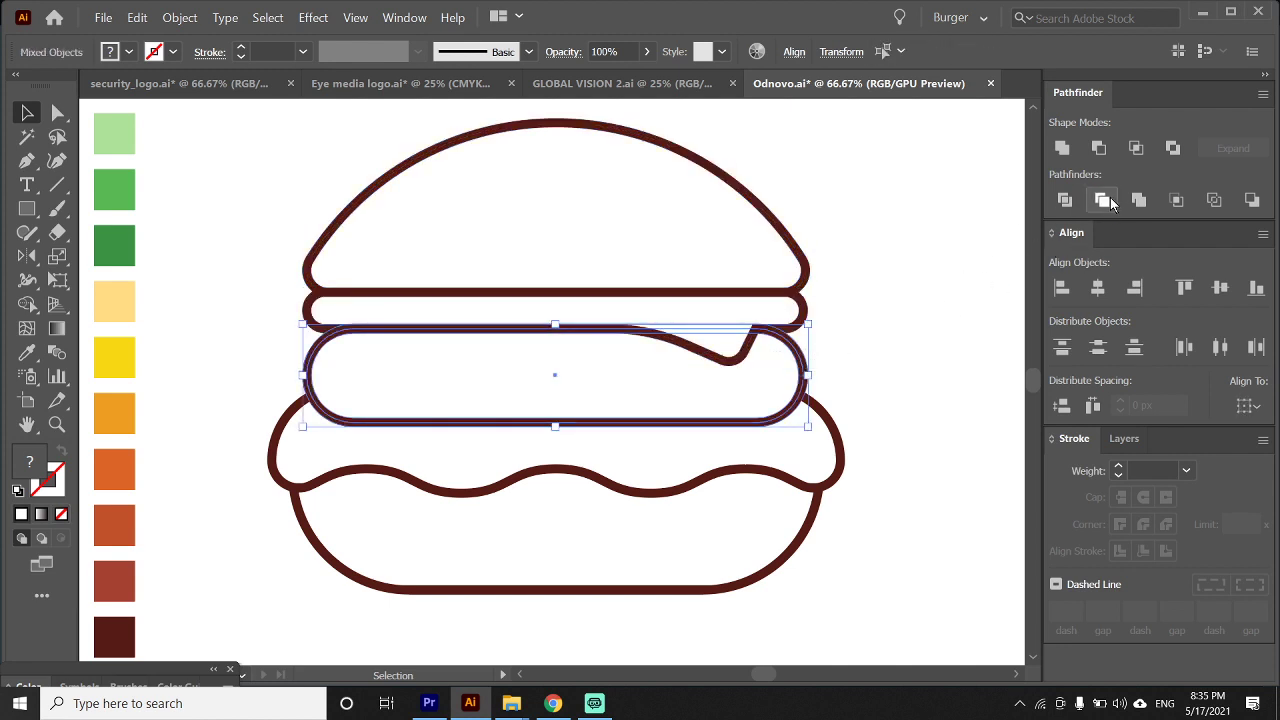
{"action": "left_click", "coordinate": [830, 452]}
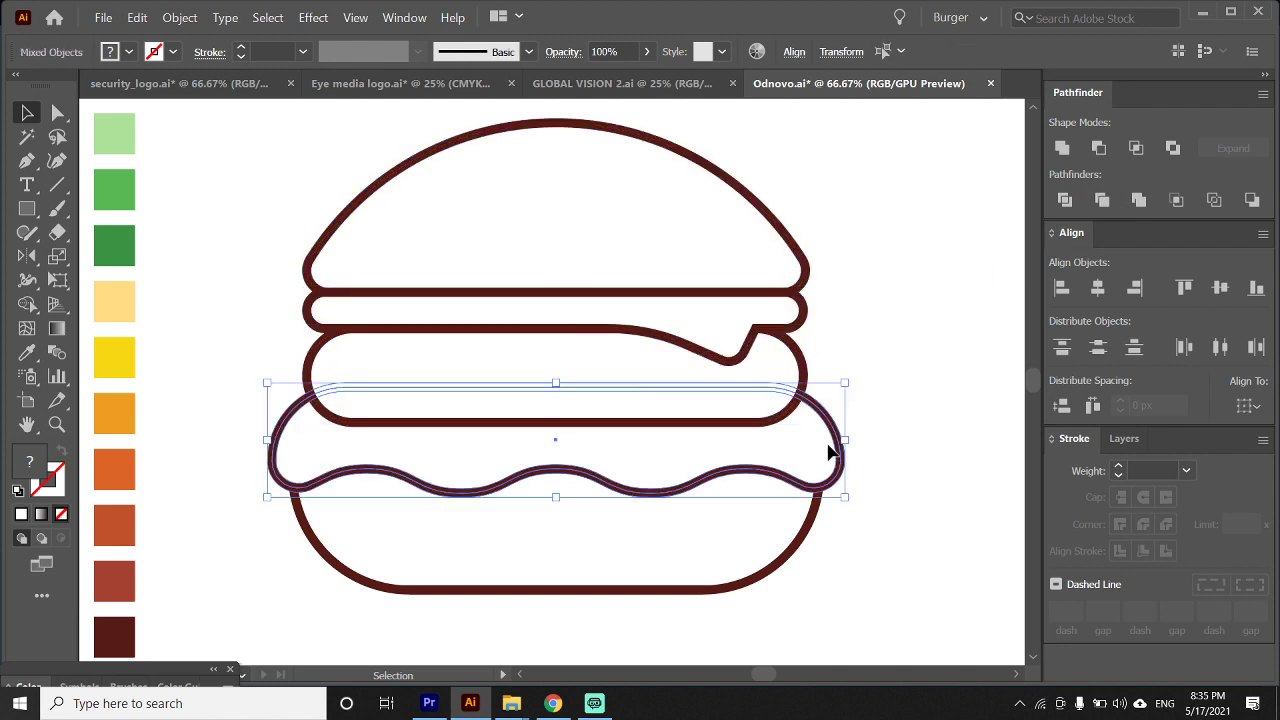
{"action": "left_click", "coordinate": [1102, 200]}
{"action": "left_click", "coordinate": [740, 578]}
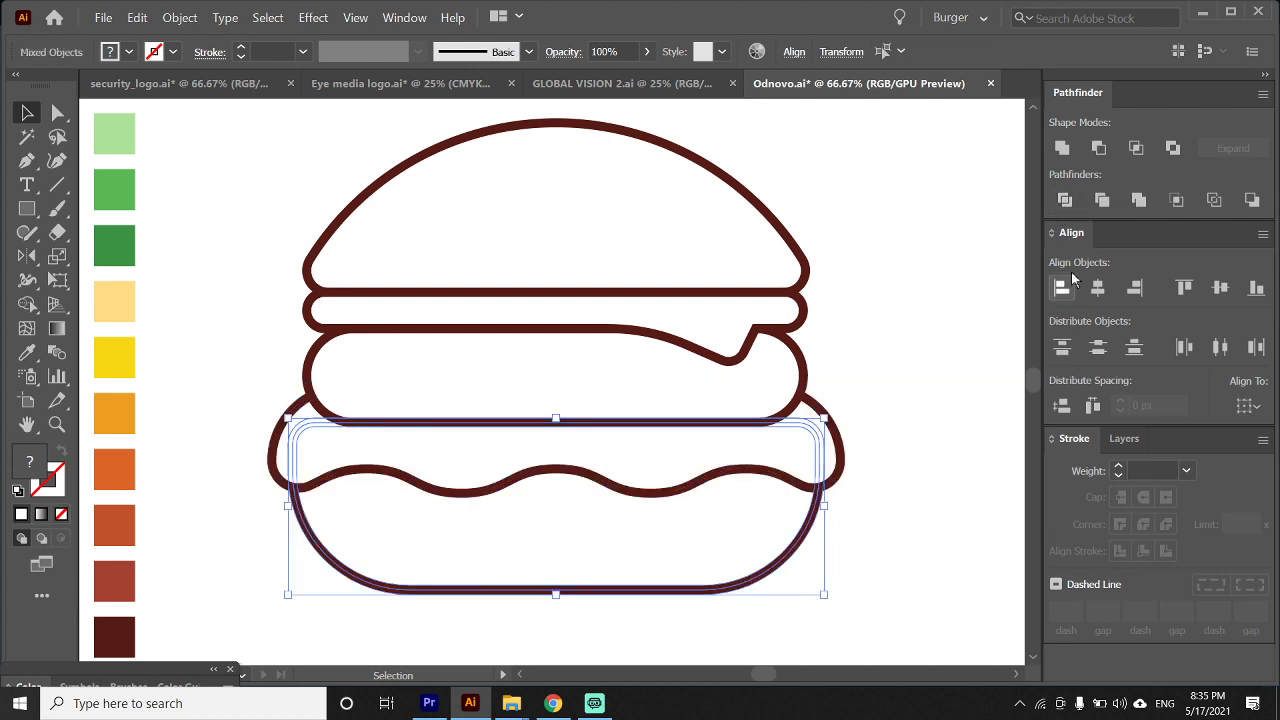
{"action": "left_click", "coordinate": [1102, 200]}
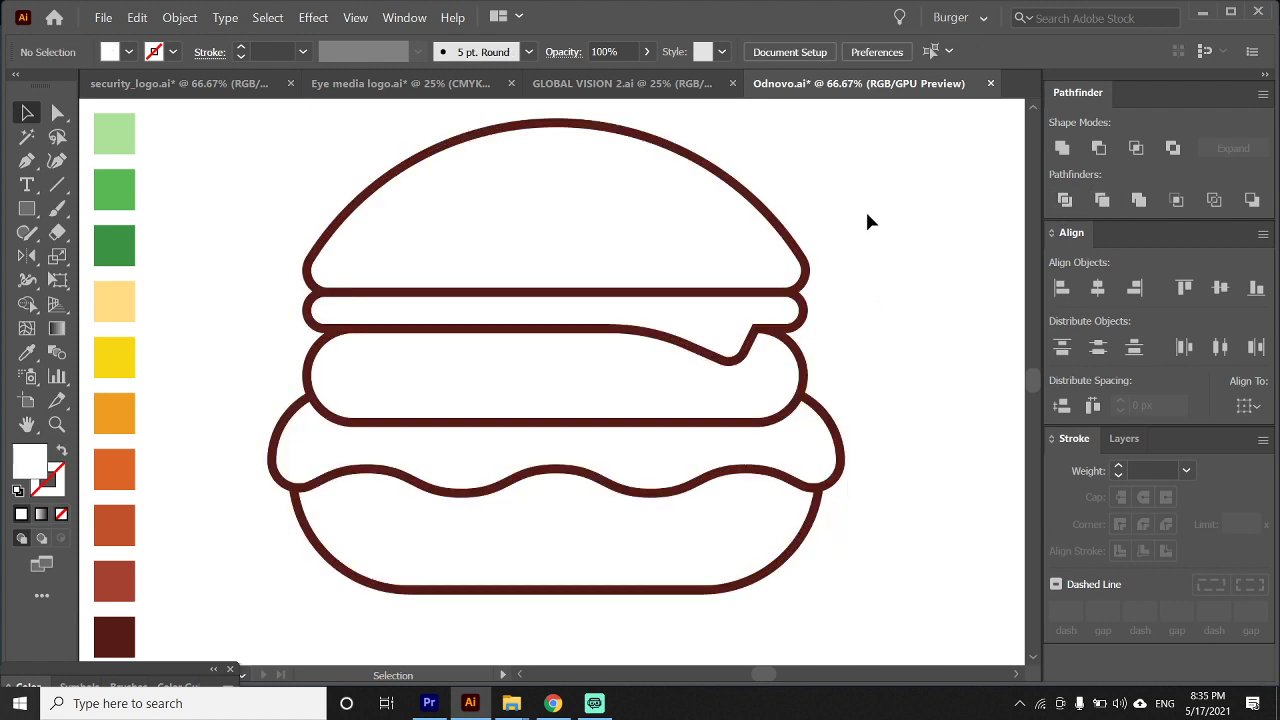
- Ungroup each of the five trimmed burger layers so their fills and outlines are separate, and deselect everything
{"action": "right_click", "coordinate": [710, 198]}
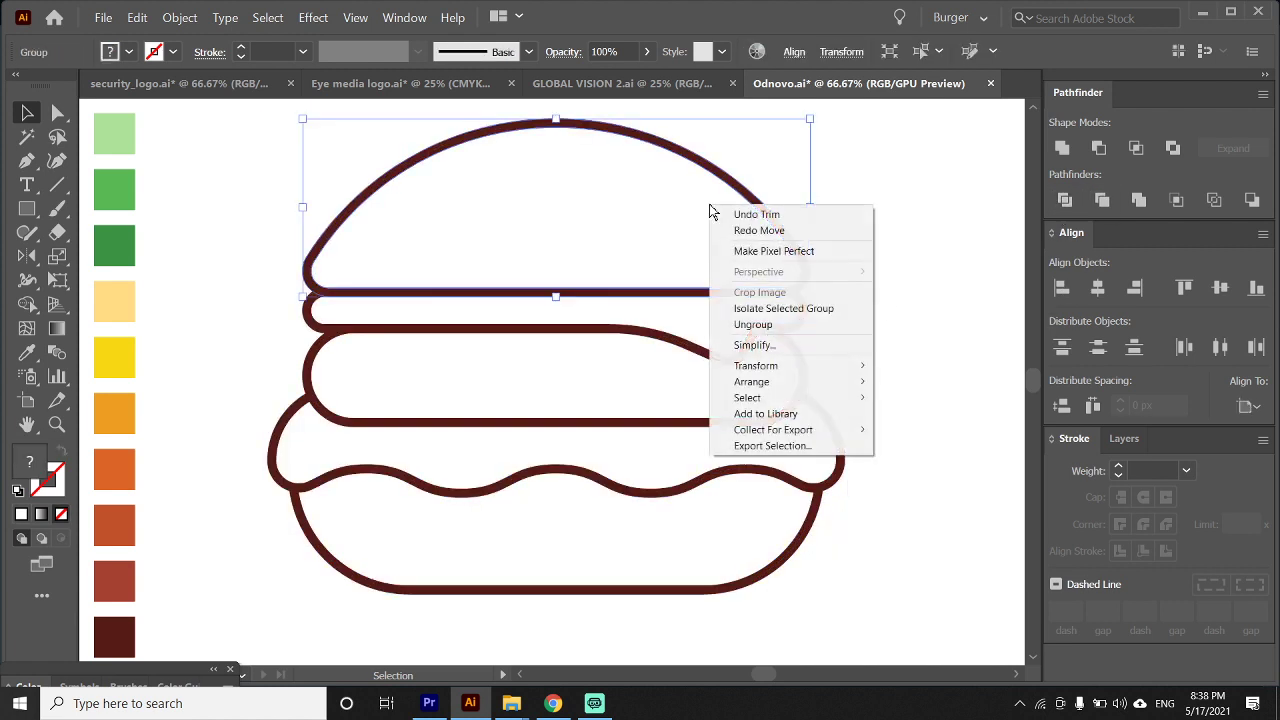
{"action": "left_click", "coordinate": [760, 322]}
{"action": "right_click", "coordinate": [760, 314]}
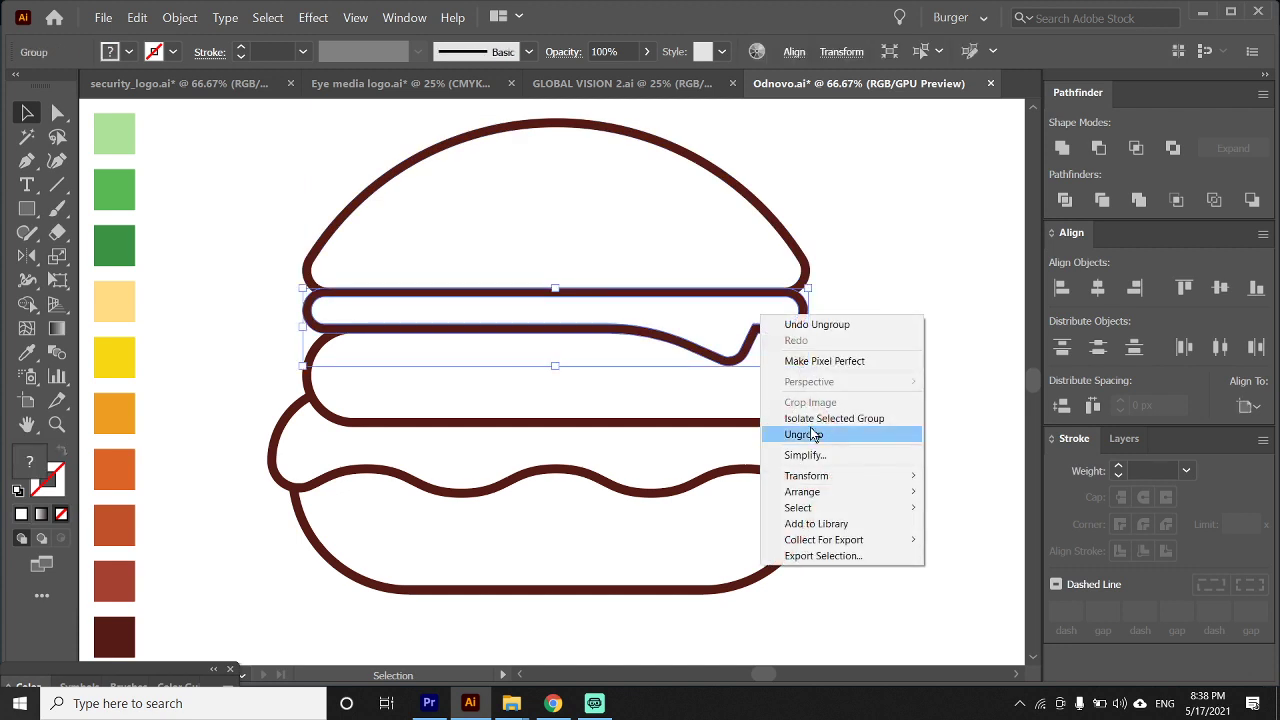
{"action": "left_click", "coordinate": [808, 434]}
{"action": "right_click", "coordinate": [763, 362]}
{"action": "left_click", "coordinate": [808, 485]}
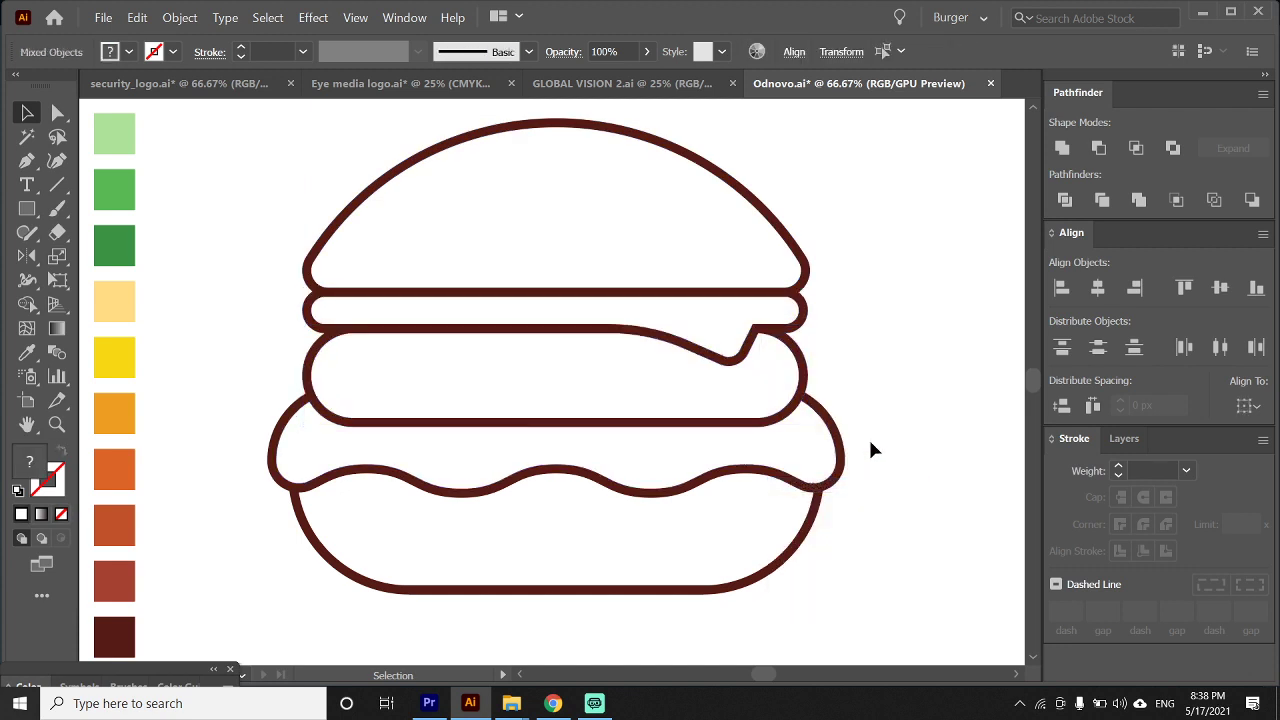
{"action": "left_click", "coordinate": [779, 443]}
{"action": "right_click", "coordinate": [779, 443]}
{"action": "left_click", "coordinate": [826, 317]}
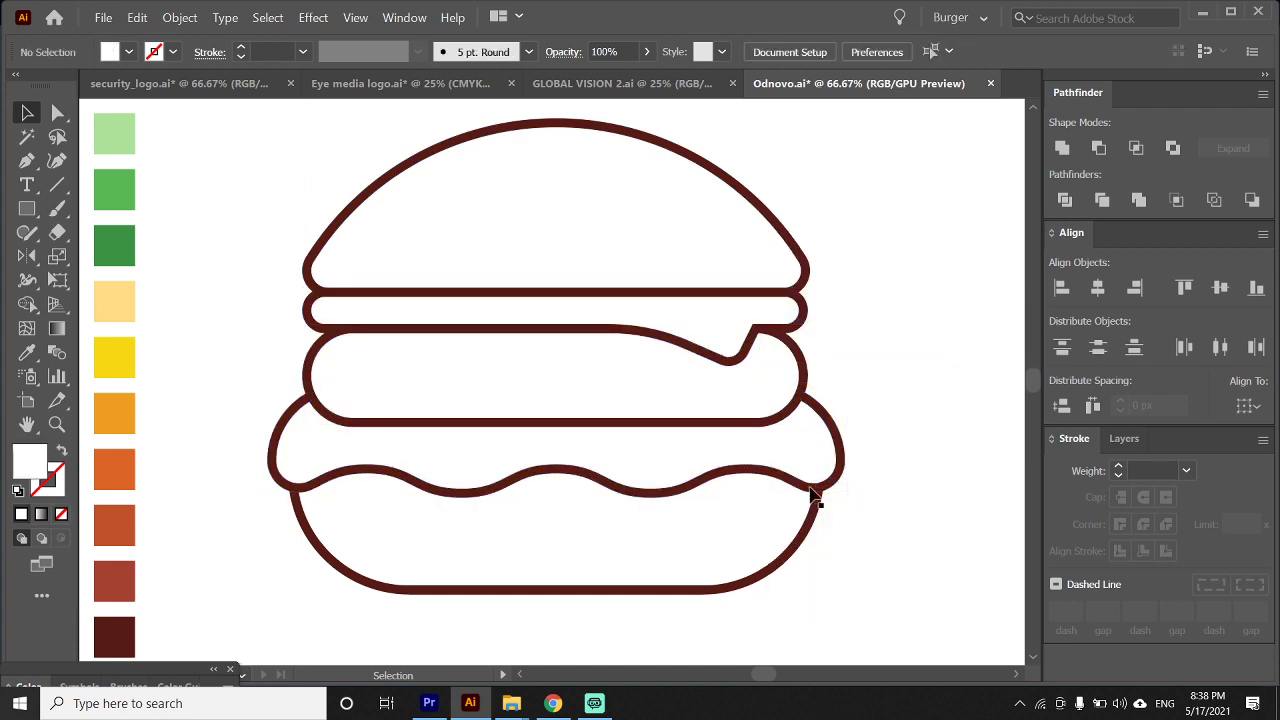
{"action": "right_click", "coordinate": [792, 502]}
{"action": "left_click", "coordinate": [838, 365]}
{"action": "left_click", "coordinate": [908, 360]}
{"action": "left_click_drag", "start_coordinate": [648, 236], "coordinate": [645, 312]}
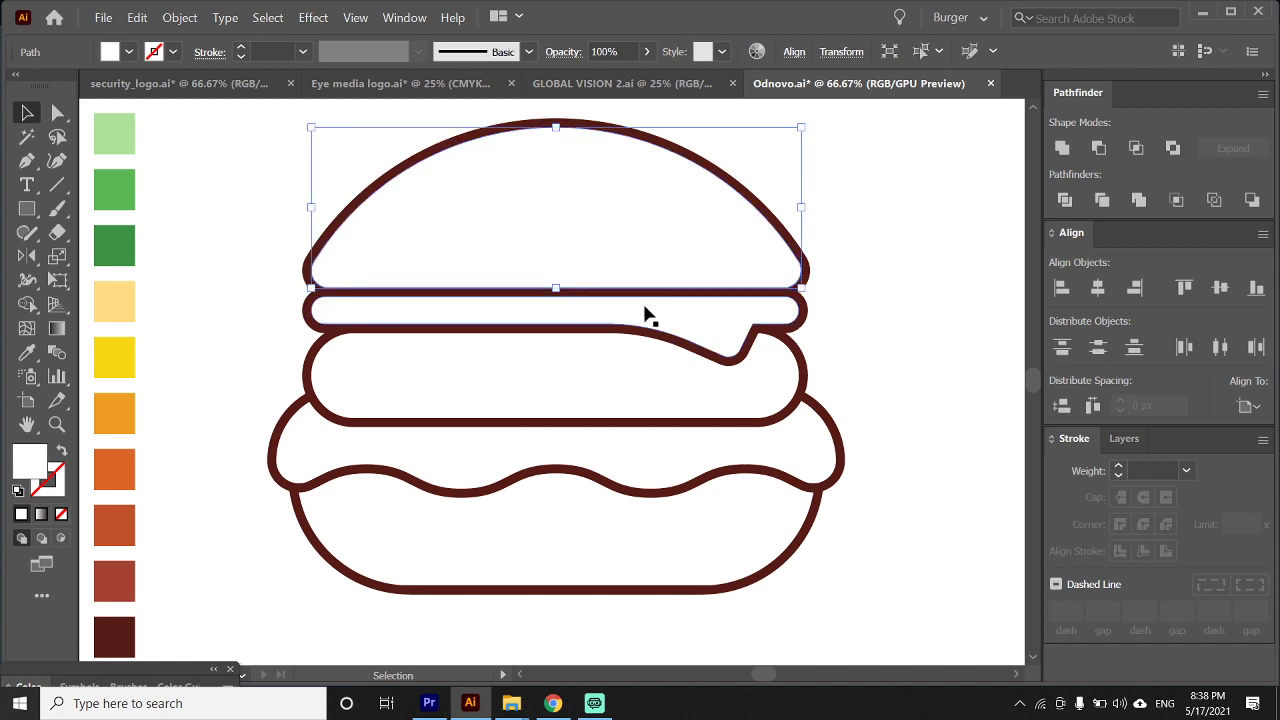
{"action": "left_click", "coordinate": [855, 245]}
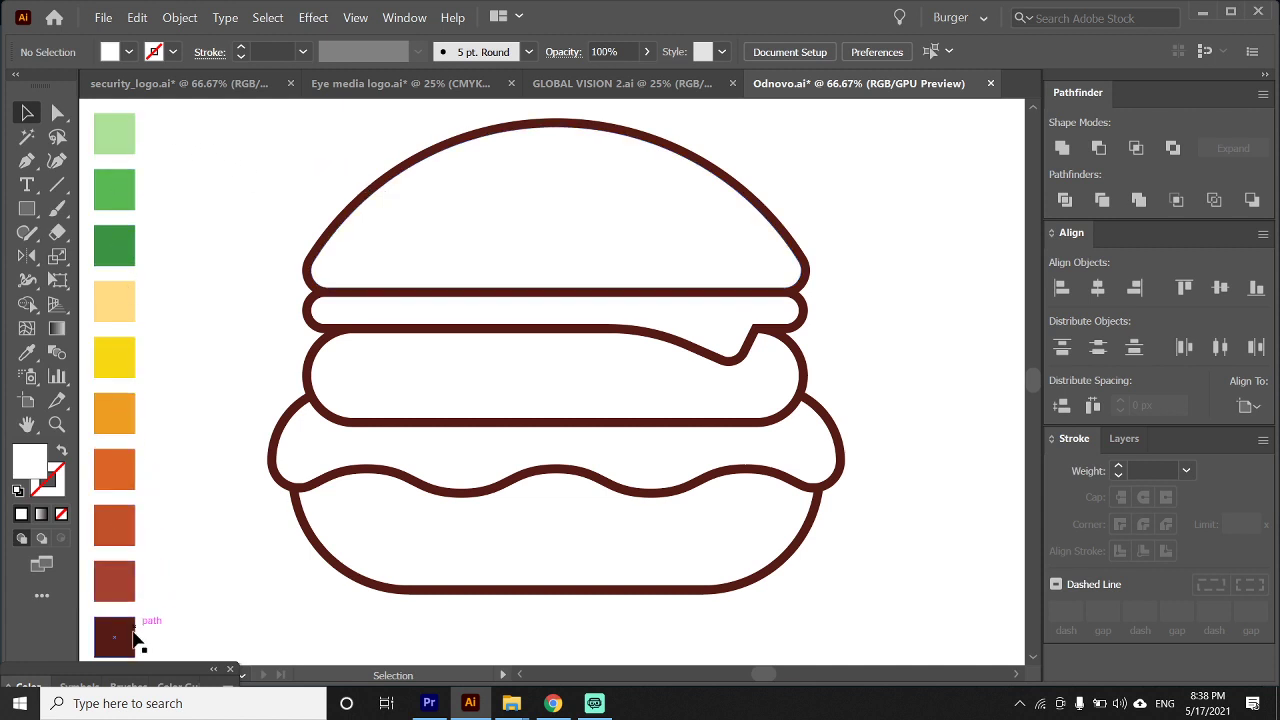
- Switch to Lightshot and copy a screenshot of the color swatch column beside the burger
{"action": "left_click", "coordinate": [18, 704]}
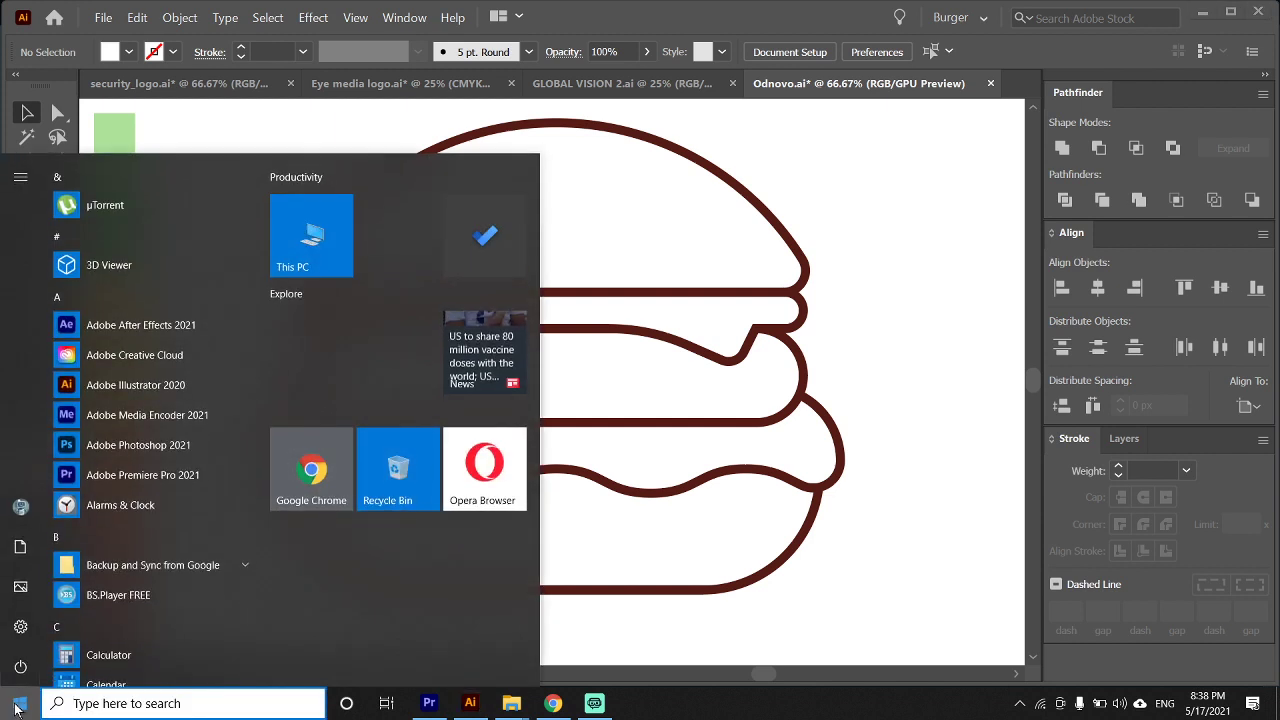
{"action": "type", "text": "light"}
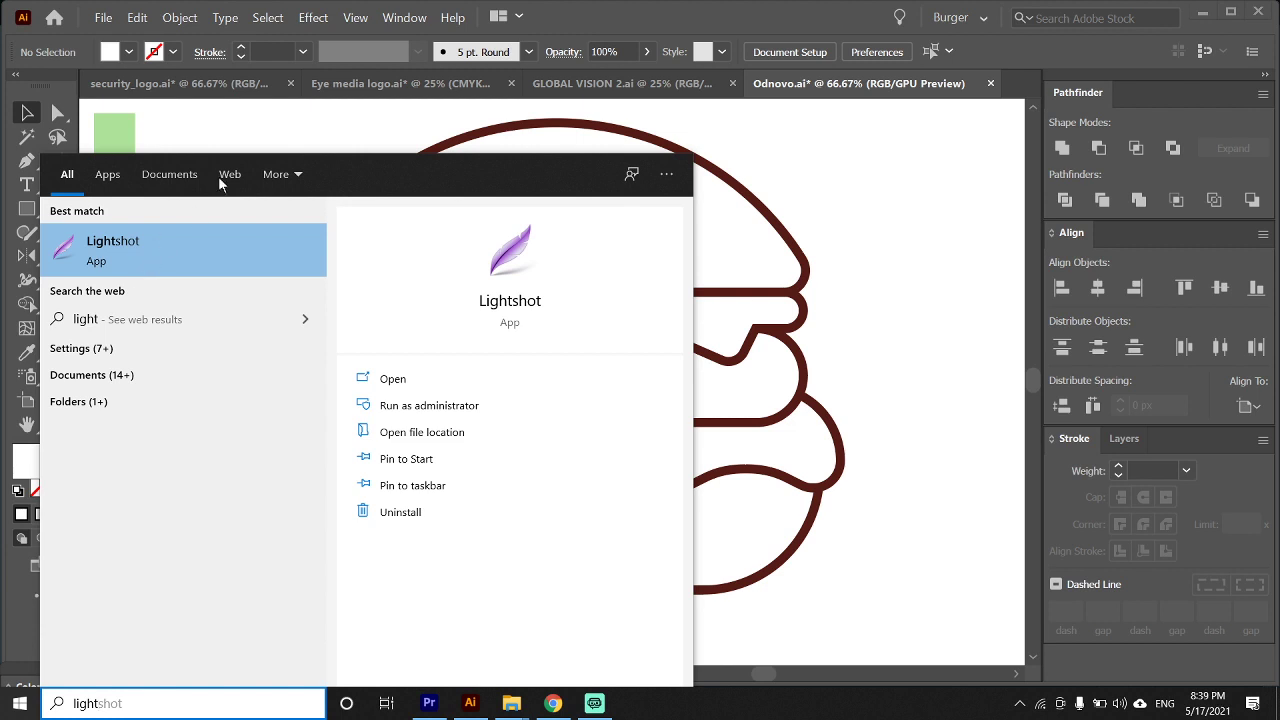
{"action": "key", "text": "Return"}
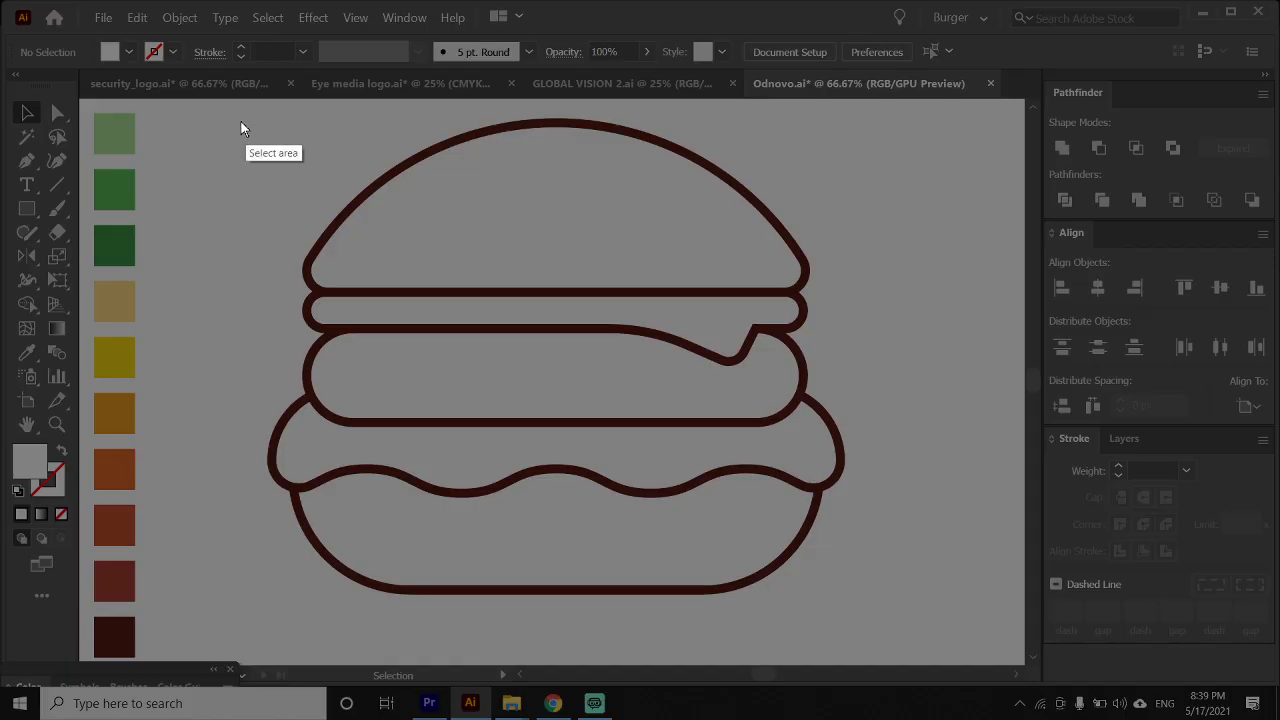
{"action": "left_click_drag", "start_coordinate": [168, 108], "coordinate": [83, 660]}
{"action": "key", "text": "ctrl+c"}
- Paste the captured swatch image, move it beside the burger, and delete it
{"action": "key", "text": "ctrl+v"}
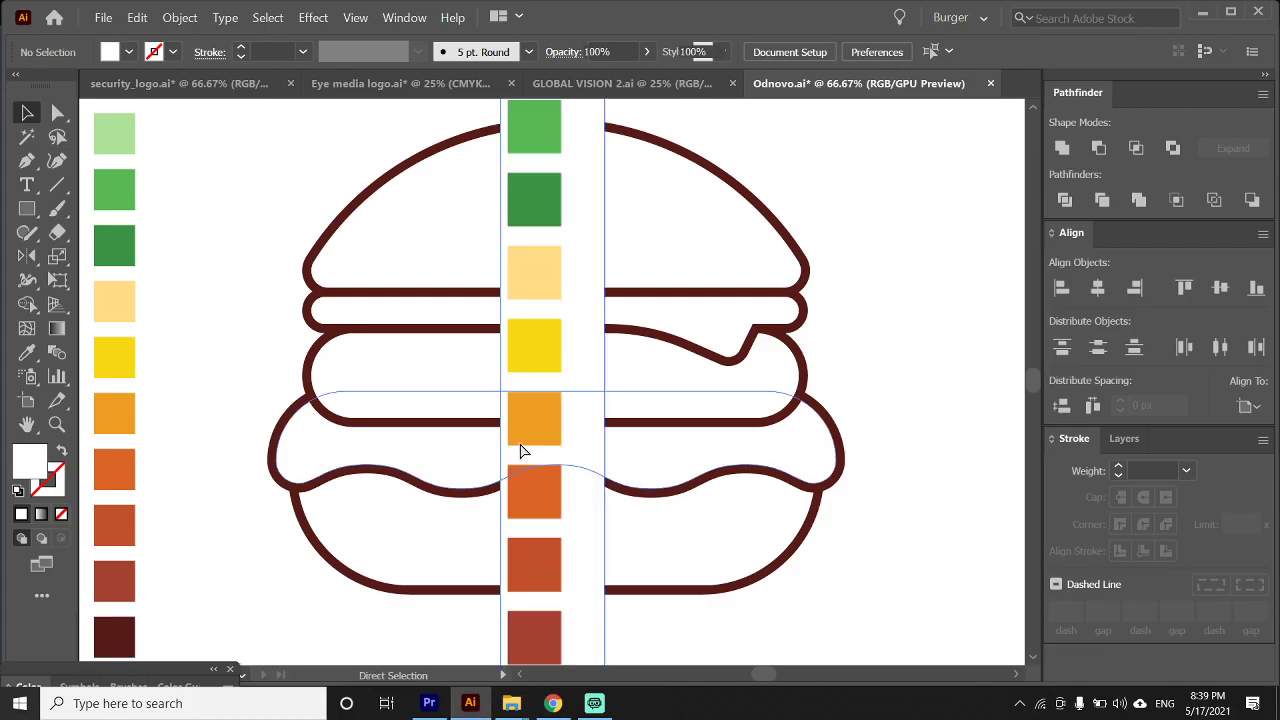
{"action": "left_click_drag", "start_coordinate": [523, 418], "coordinate": [943, 415]}
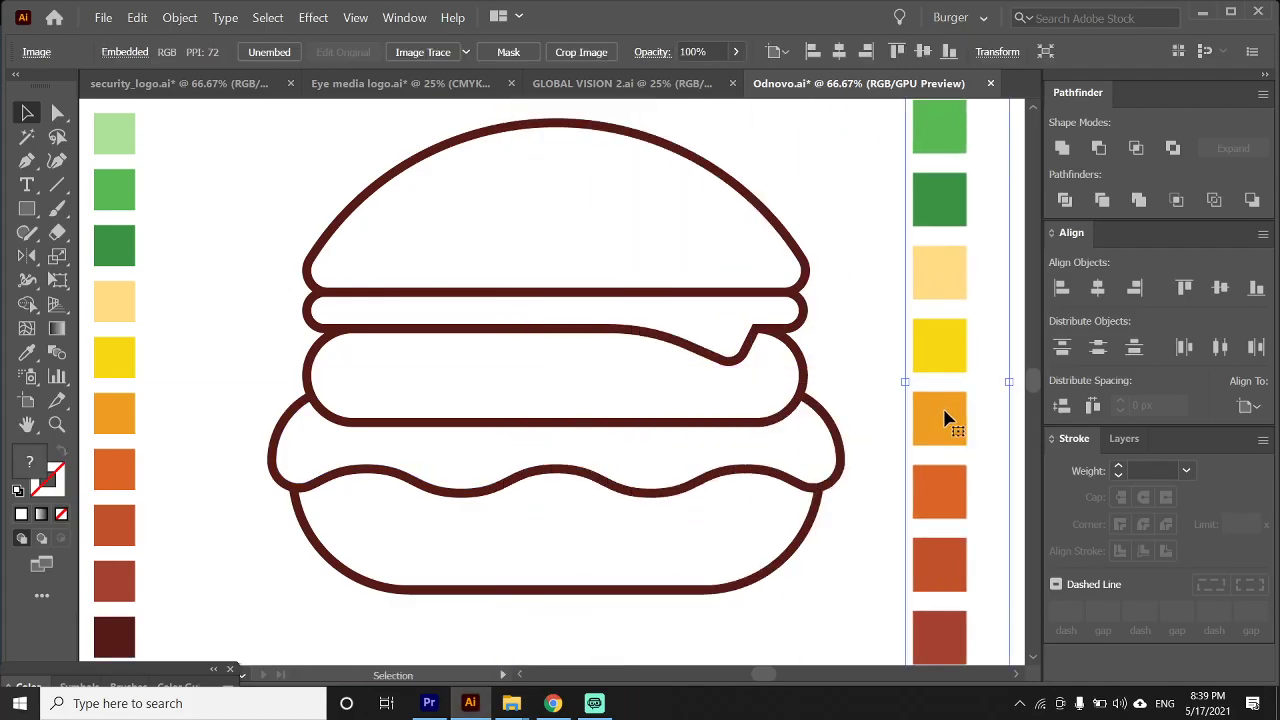
{"action": "key", "text": "Delete"}
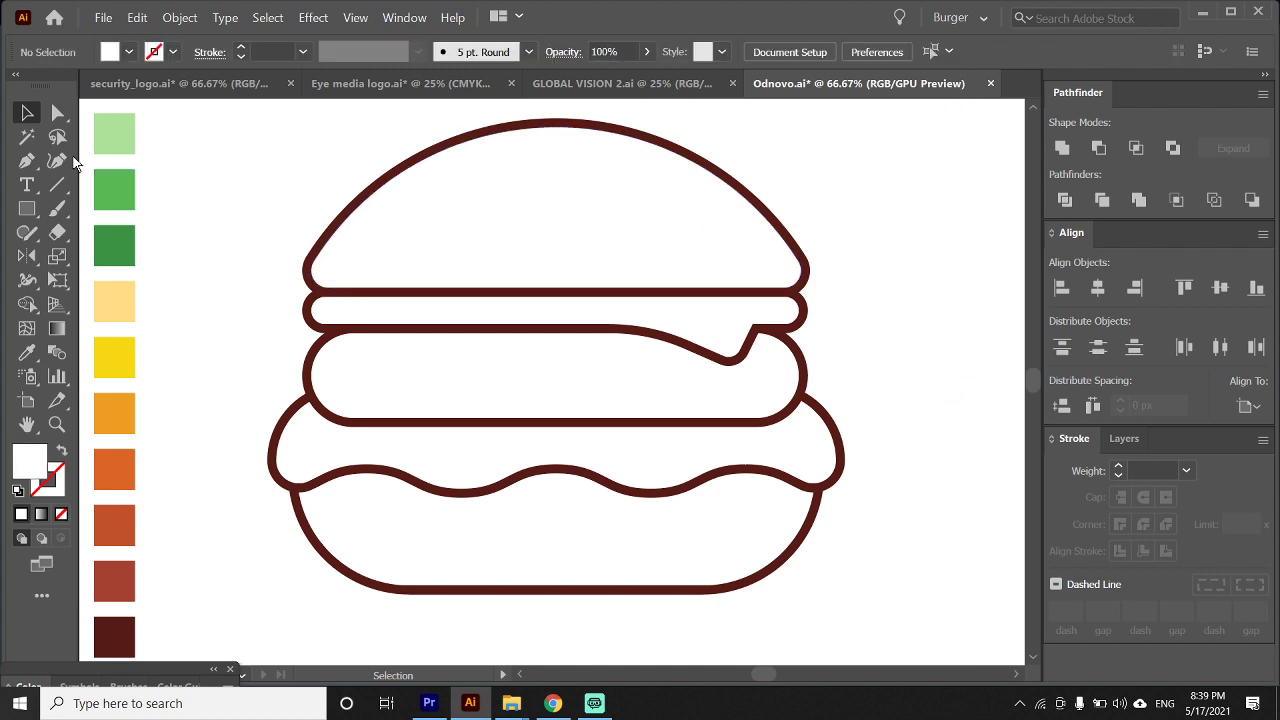
- Fill the inner shapes of the top and bottom buns with the palette's light orange
{"action": "left_click", "coordinate": [58, 117]}
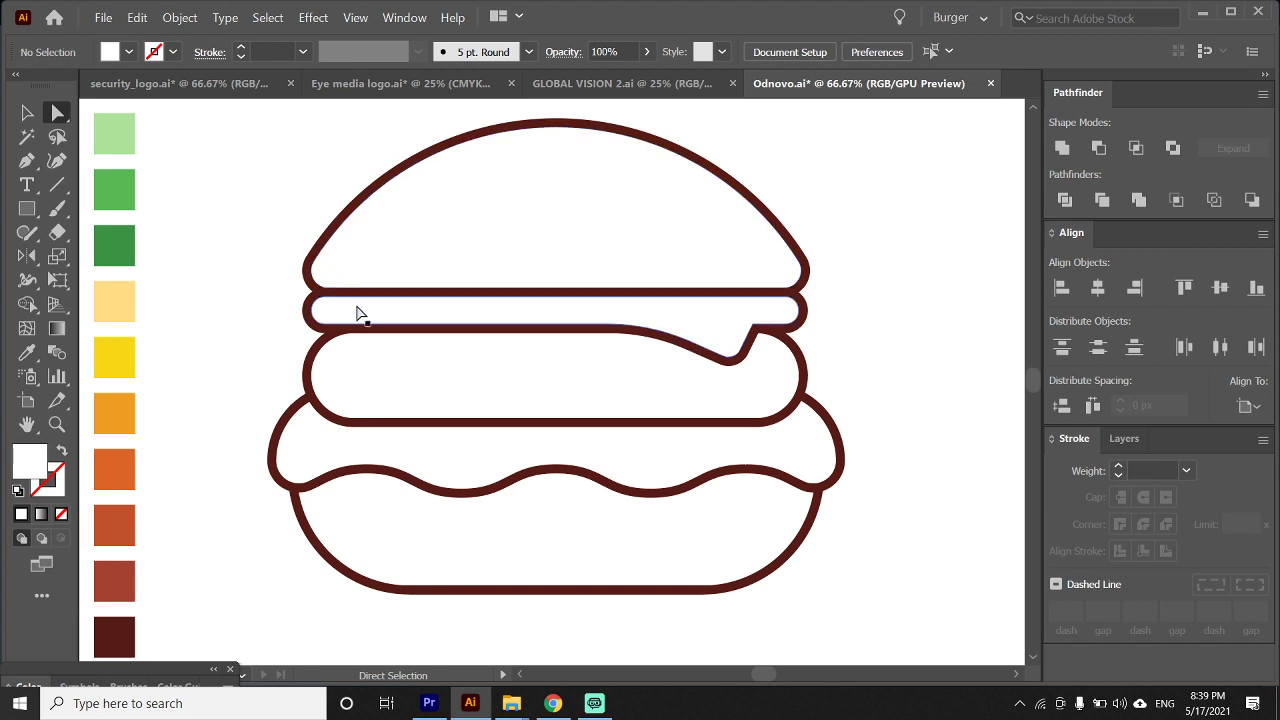
{"action": "left_click", "coordinate": [388, 276]}
{"action": "left_click", "coordinate": [431, 534], "text": "shift"}
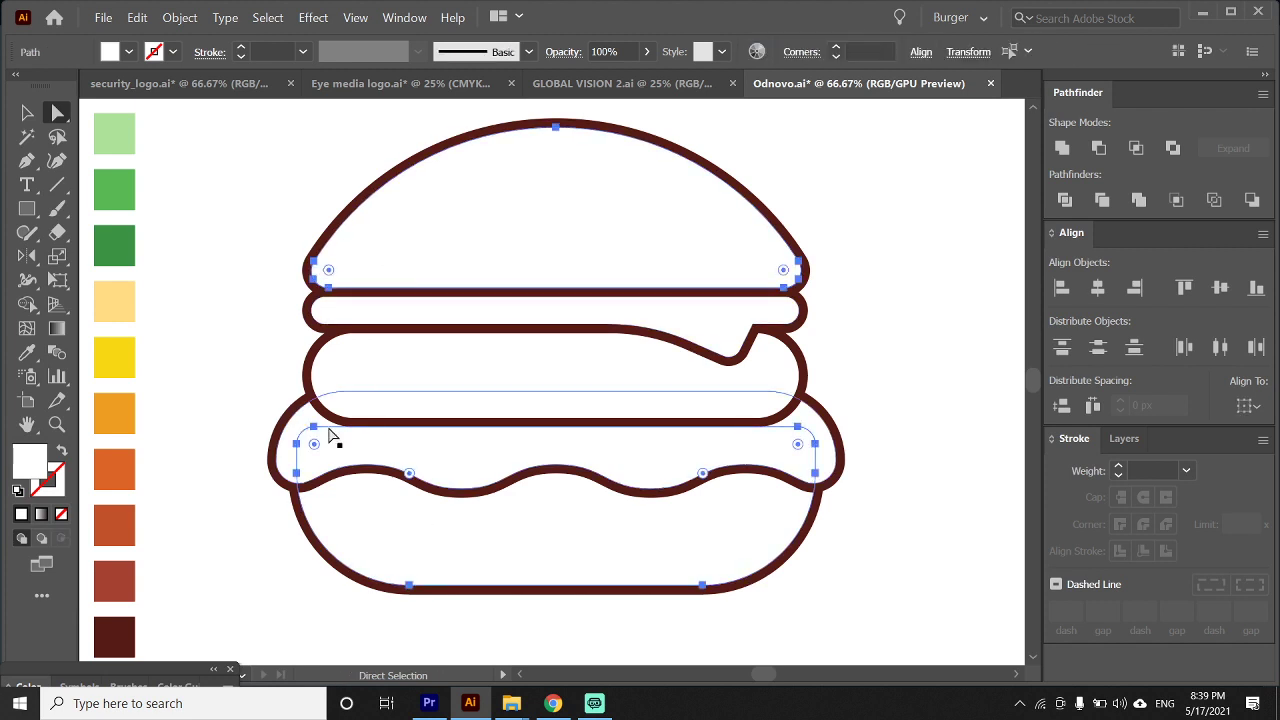
{"action": "left_click", "coordinate": [126, 404]}
{"action": "key", "text": "v"}
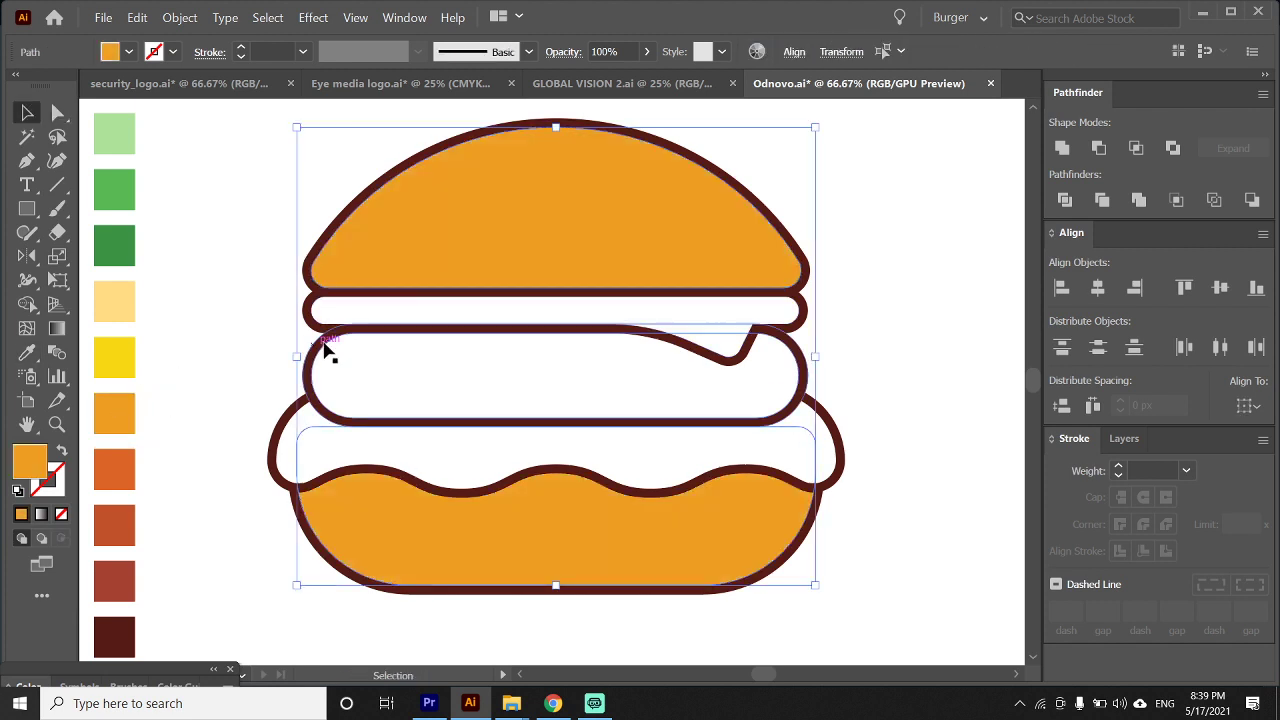
- Fill the dripping cheese layer's inner shape with the palette's bright yellow
{"action": "key", "text": "a"}
{"action": "left_click", "coordinate": [403, 317]}
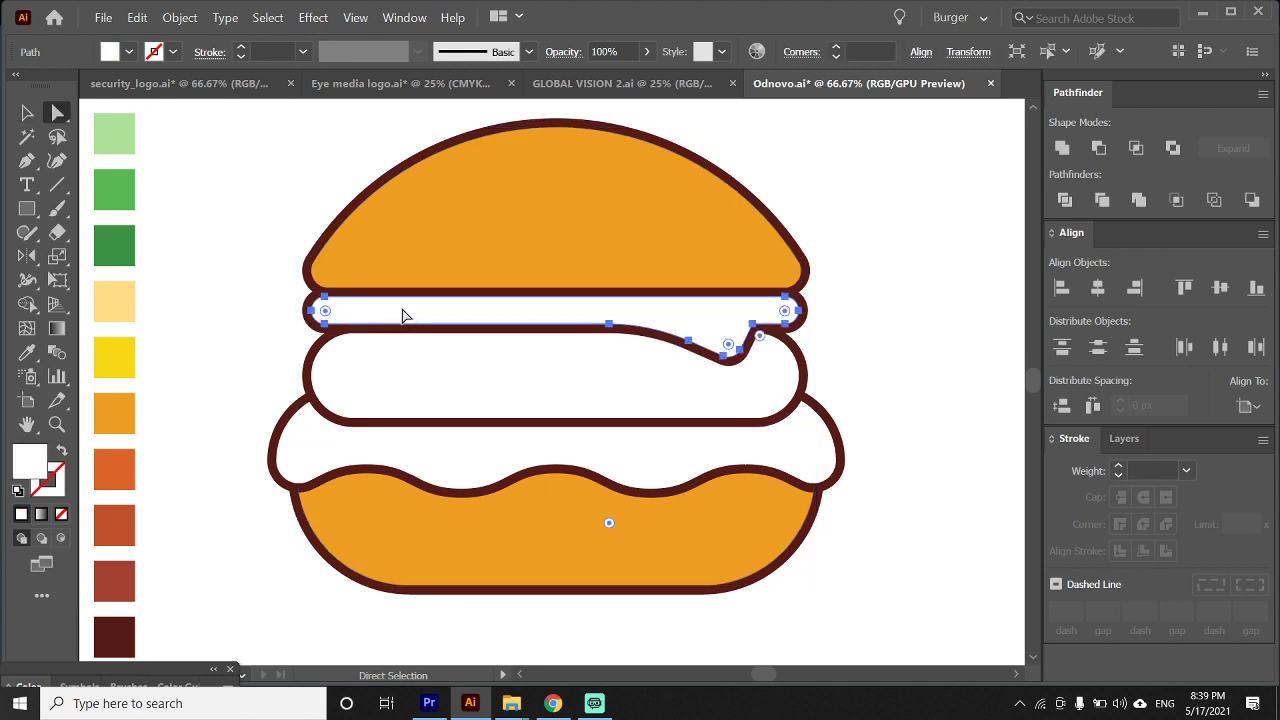
{"action": "key", "text": "i"}
{"action": "left_click", "coordinate": [116, 356]}
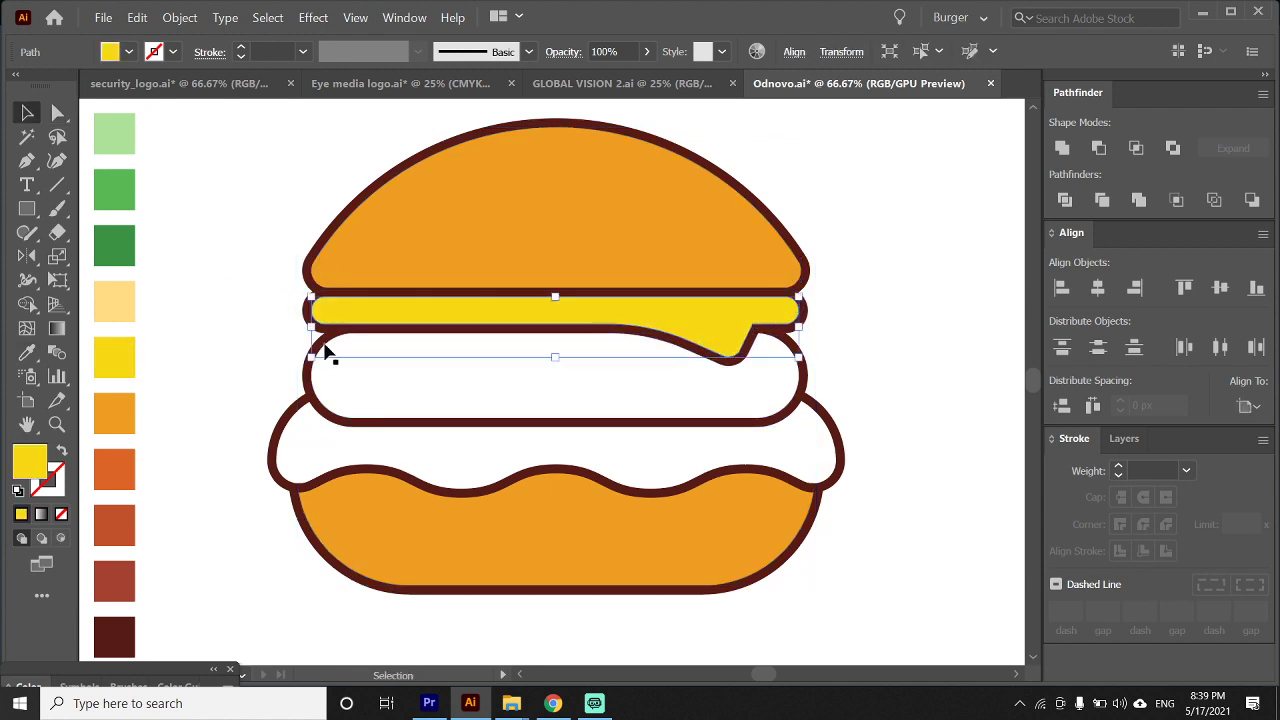
- Fill the patty with the palette's reddish brown and the wavy filling with its medium green
{"action": "left_click", "coordinate": [420, 371], "text": "ctrl"}
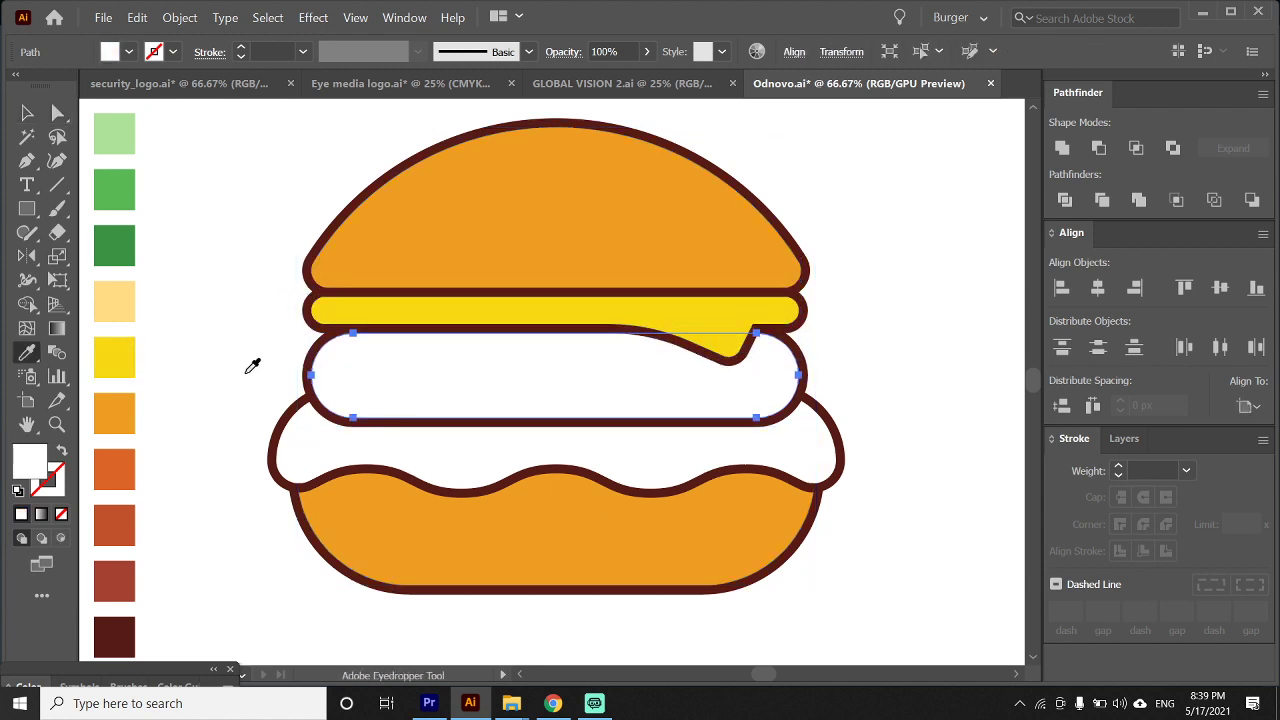
{"action": "left_click", "coordinate": [131, 514]}
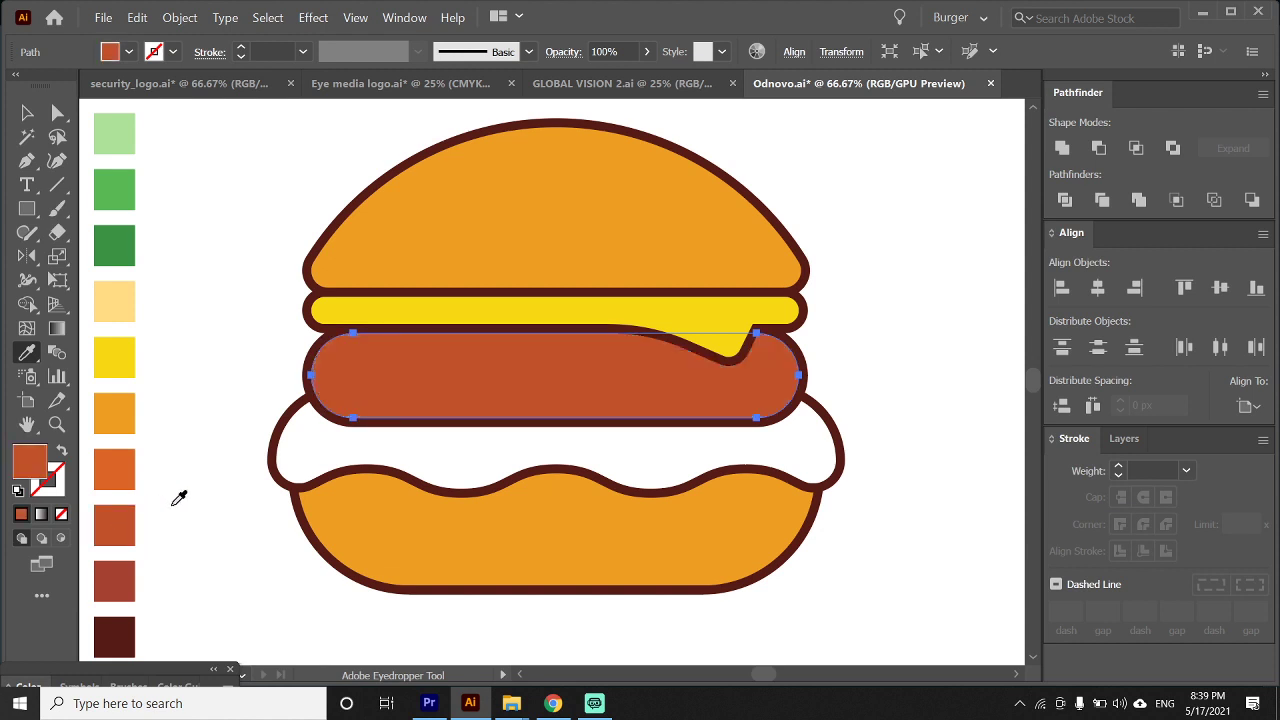
{"action": "left_click", "coordinate": [363, 457], "text": "ctrl"}
{"action": "left_click", "coordinate": [131, 190]}
{"action": "left_click", "coordinate": [195, 193], "text": "ctrl"}
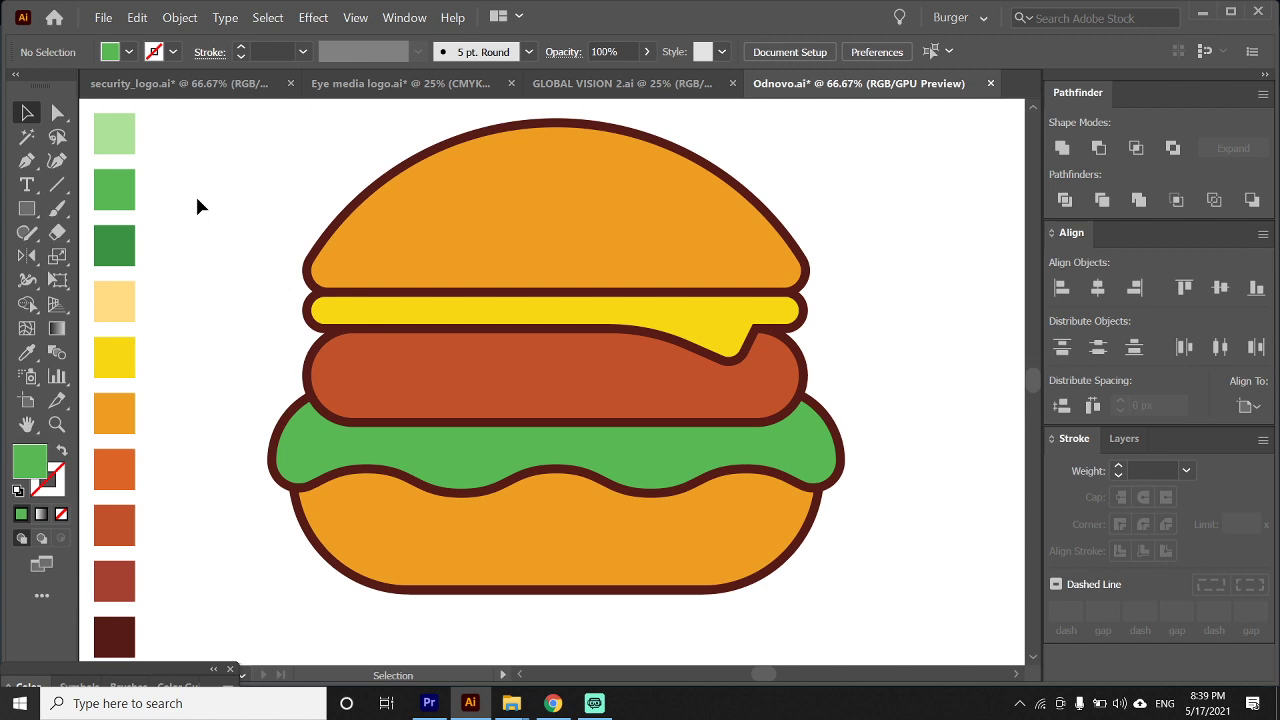
- Duplicate the top bun's fill in place and scale the copy down proportionally toward its top edge
{"action": "left_click", "coordinate": [578, 193]}
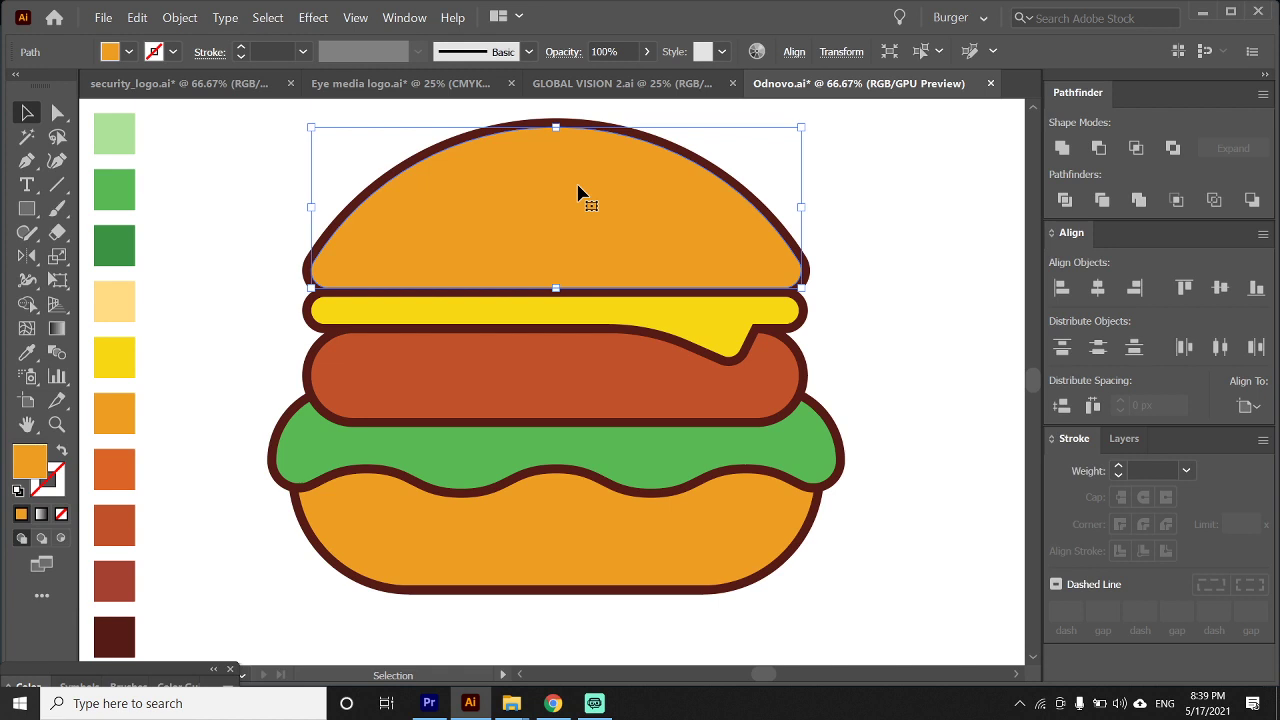
{"action": "key", "text": "a"}
{"action": "key", "text": "v"}
{"action": "left_click_drag", "start_coordinate": [555, 288], "coordinate": [561, 255]}
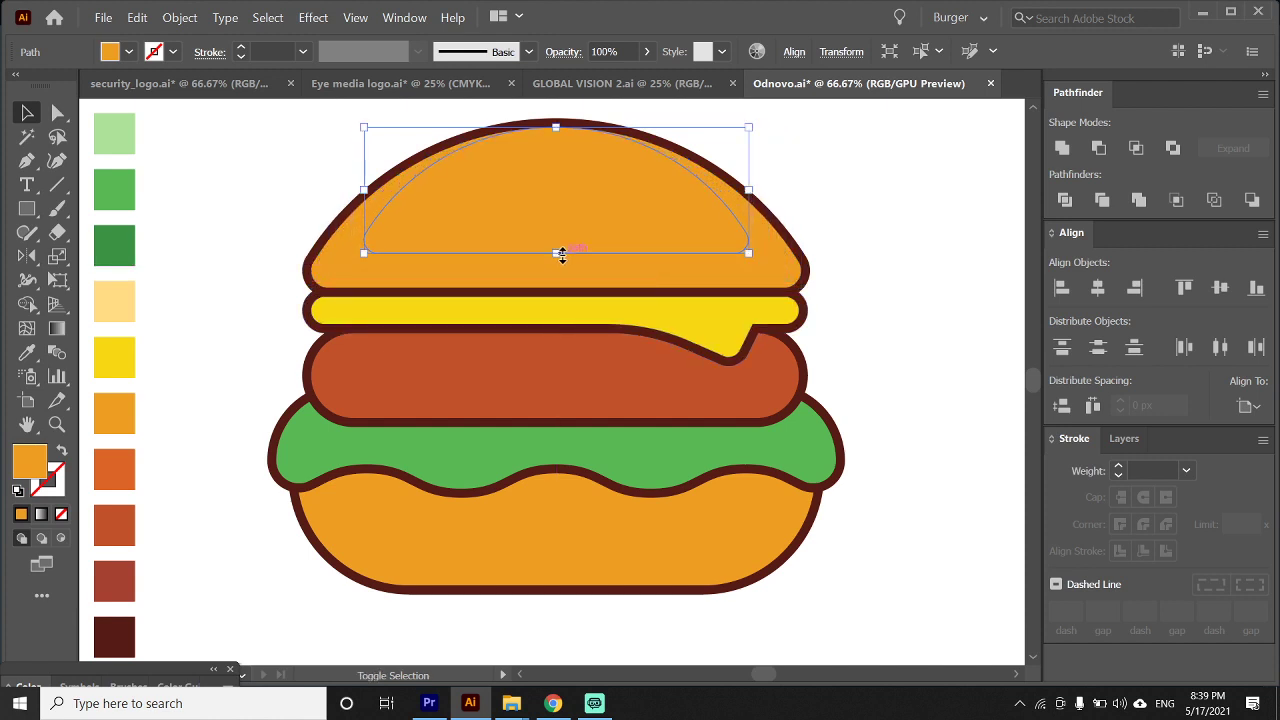
- Recolor the larger top bun fill behind the scaled copy with the palette's dark orange, and deselect it
{"action": "left_click", "coordinate": [552, 282]}
{"action": "key", "text": "i"}
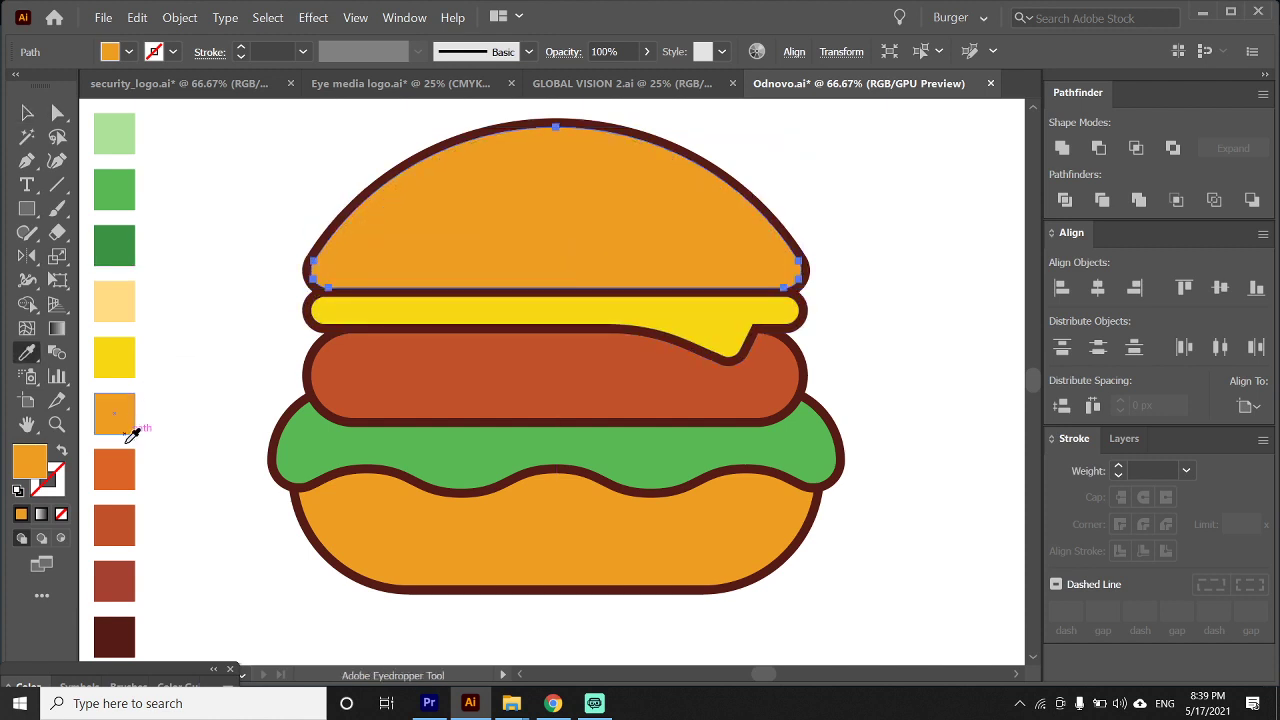
{"action": "left_click", "coordinate": [132, 452]}
{"action": "key", "text": "v"}
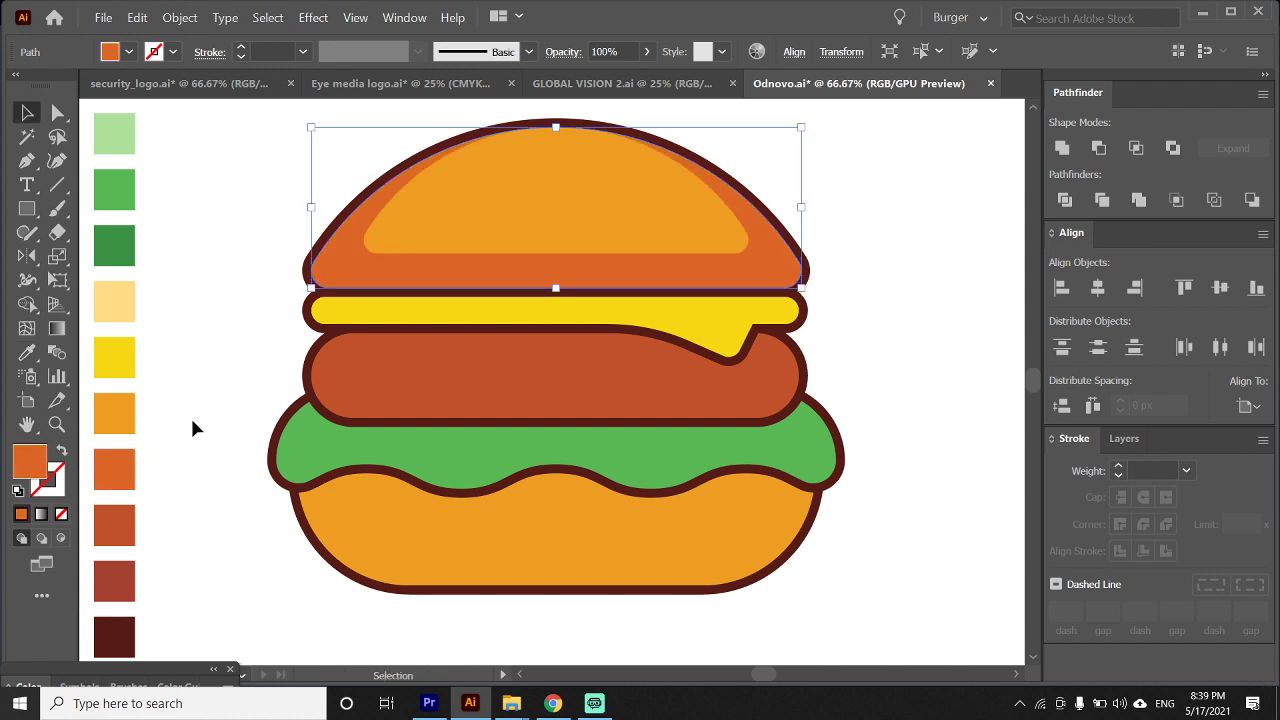
{"action": "left_click", "coordinate": [201, 407]}
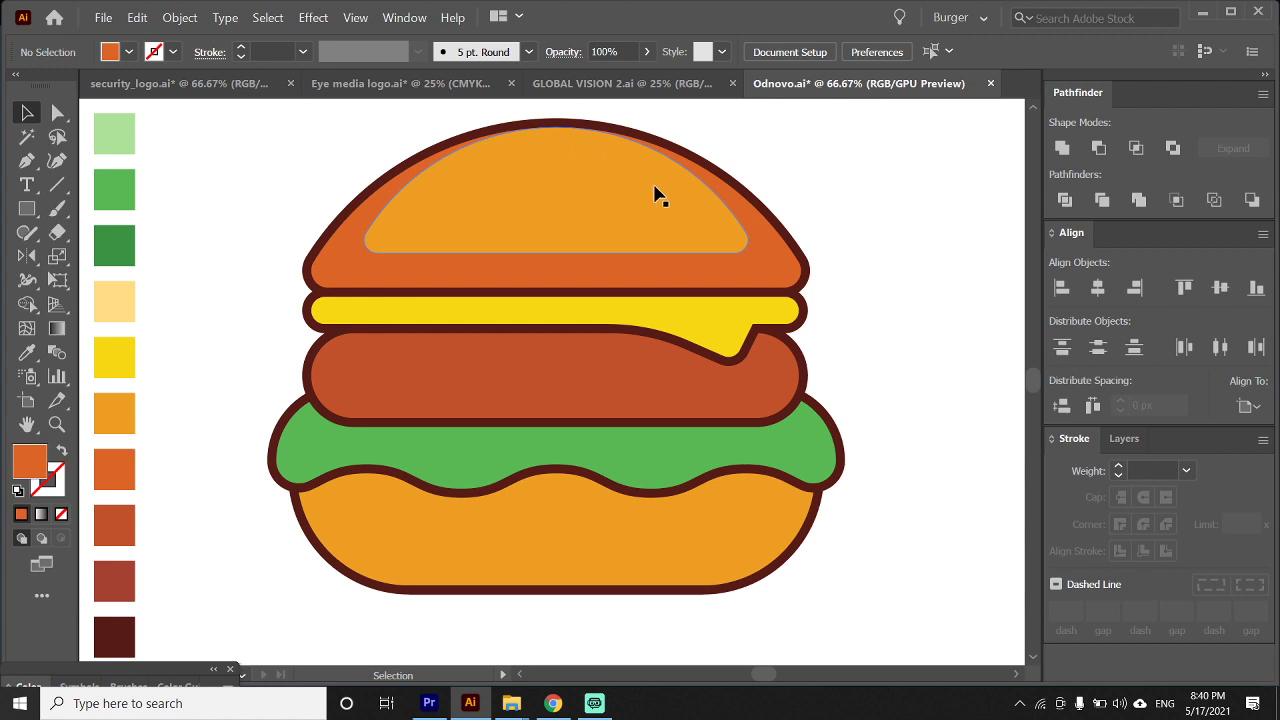
- Create an inset copy of the top bun's lighter orange shape with Offset Path at -10 px and Miter joins
{"action": "left_click", "coordinate": [566, 186]}
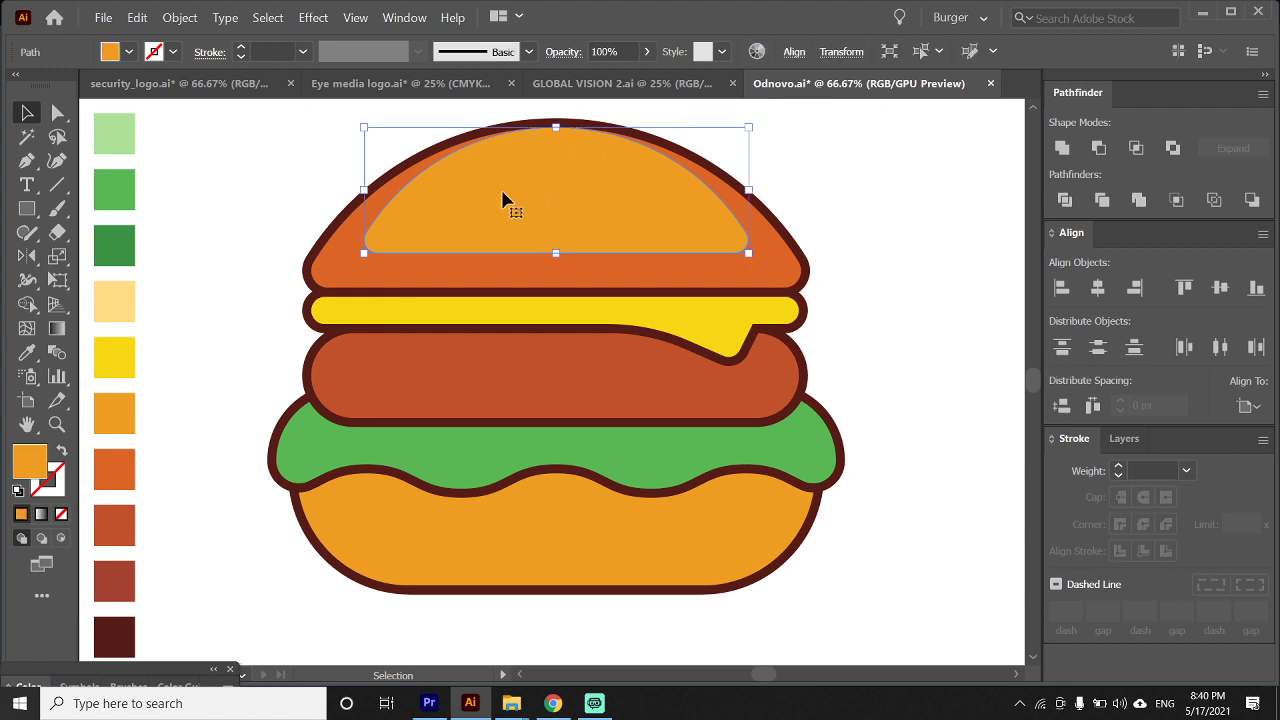
{"action": "left_click", "coordinate": [182, 17]}
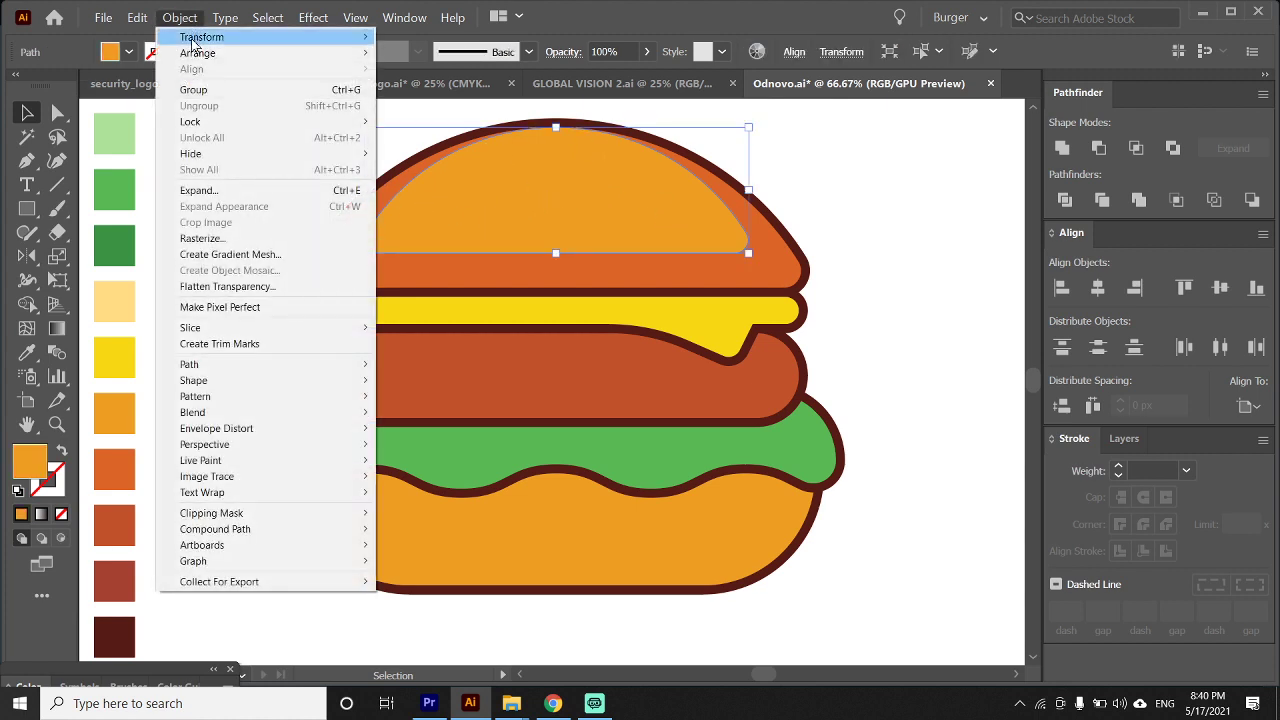
{"action": "mouse_move", "coordinate": [206, 364]}
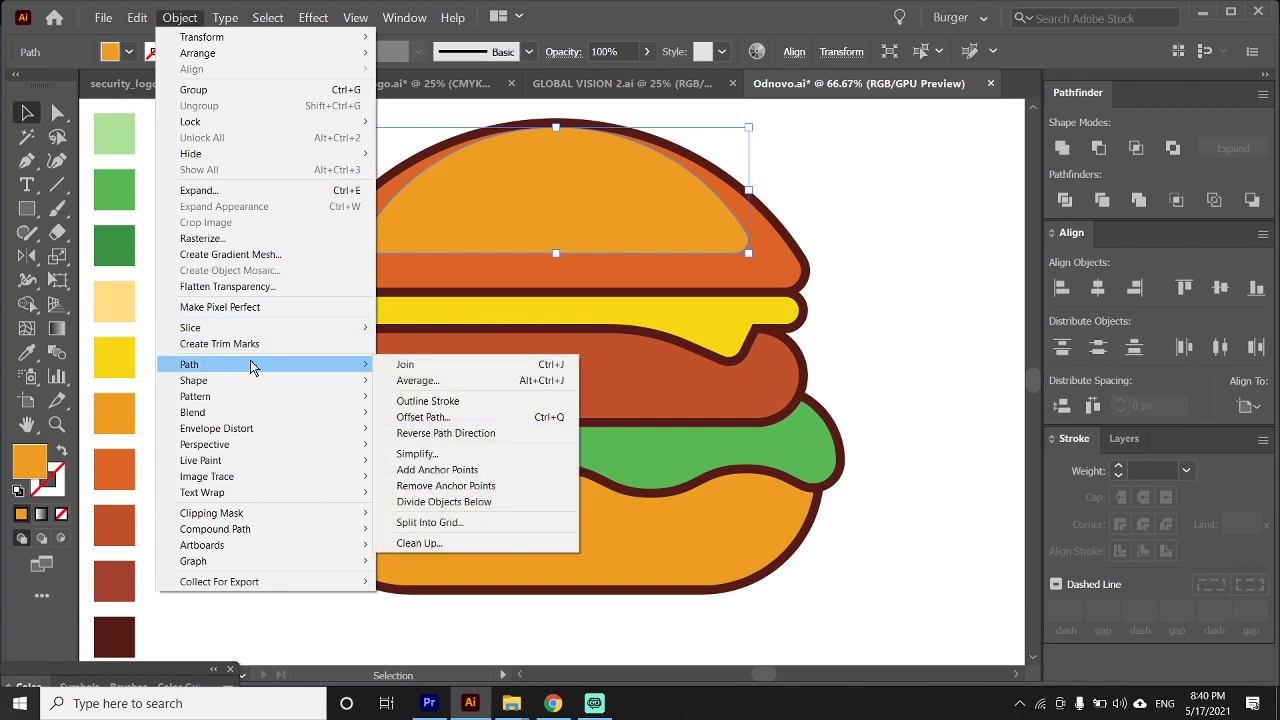
{"action": "left_click", "coordinate": [420, 422]}
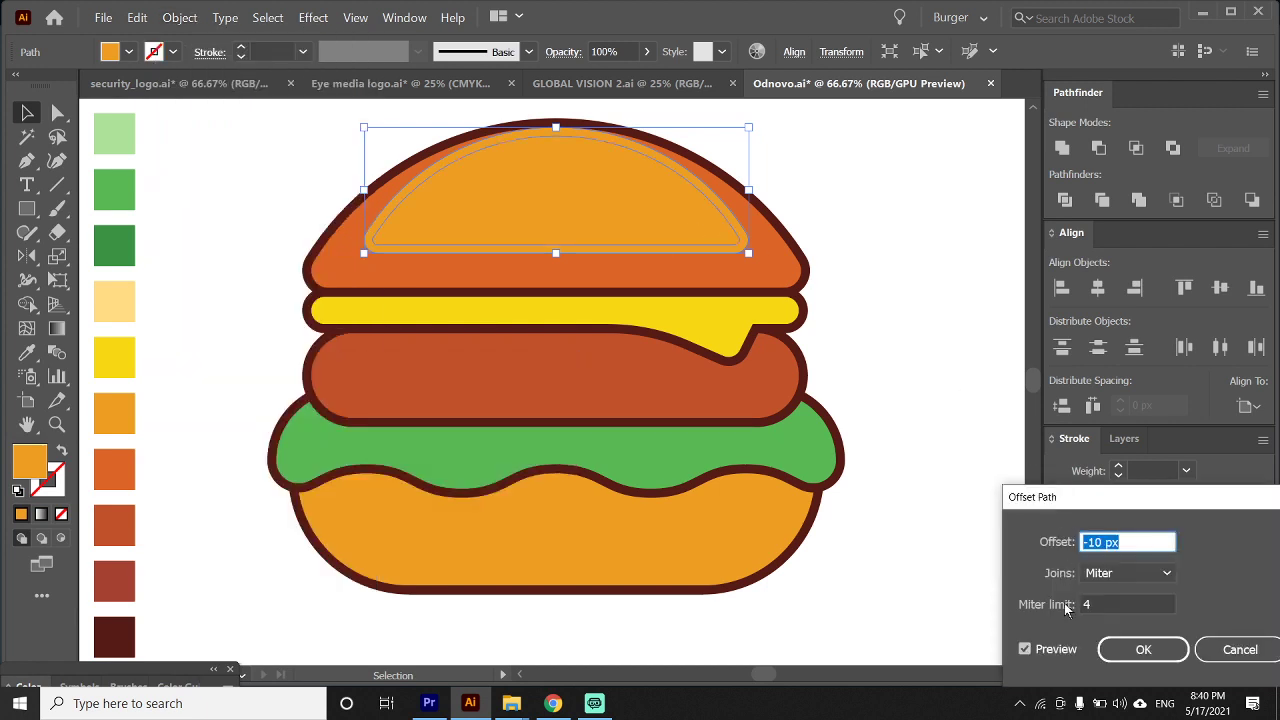
{"action": "left_click", "coordinate": [1128, 542]}
{"action": "left_click", "coordinate": [1141, 649]}
- Duplicate the inset bun shape slightly lower and fill the original inset shape with the palette's pale yellow
{"action": "mouse_move", "coordinate": [500, 153]}
{"action": "left_mouse_down"}
{"action": "mouse_move", "coordinate": [568, 151]}
{"action": "mouse_move", "coordinate": [500, 155]}
{"action": "left_mouse_up"}
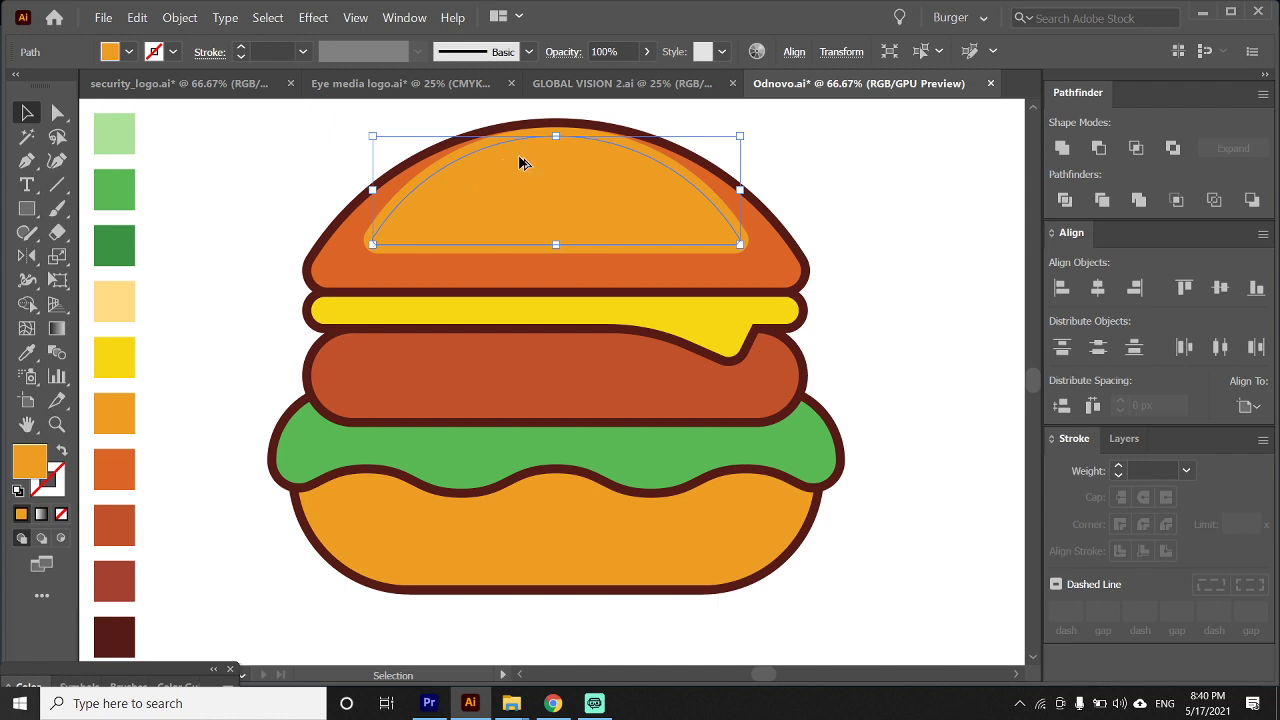
{"action": "left_click_drag", "start_coordinate": [519, 163], "coordinate": [523, 183]}
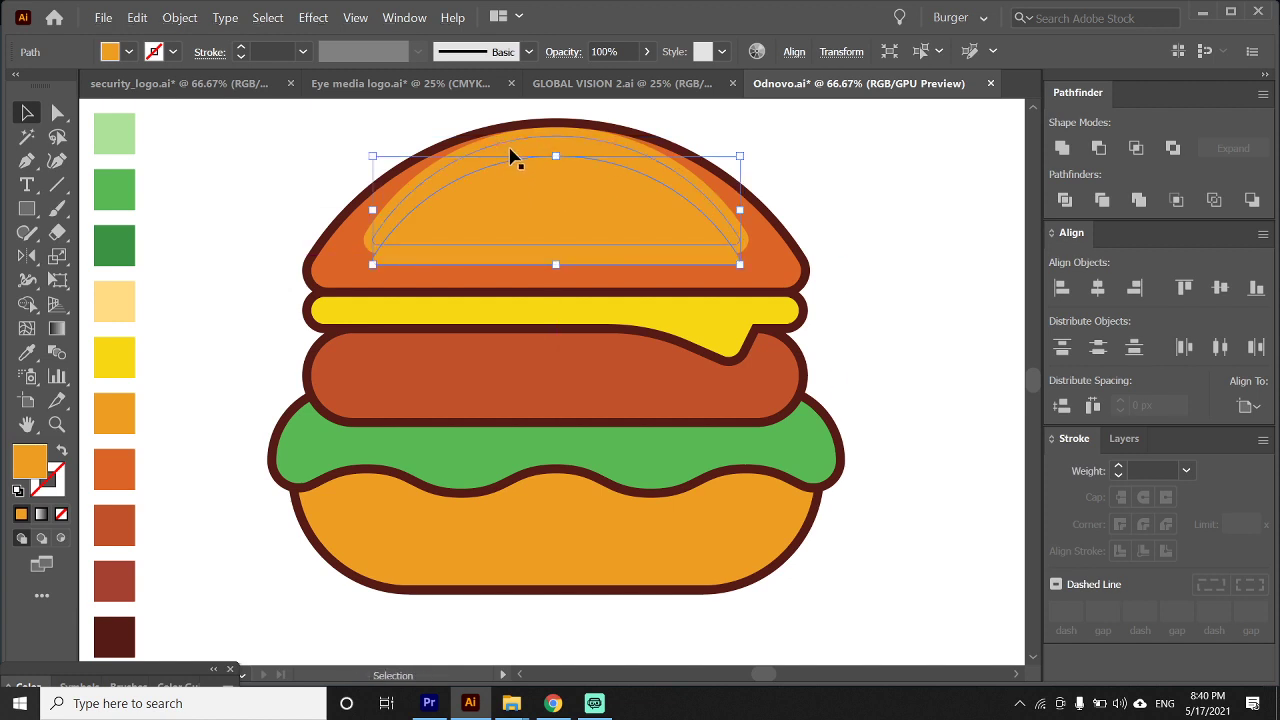
{"action": "key", "text": "ctrl+z"}
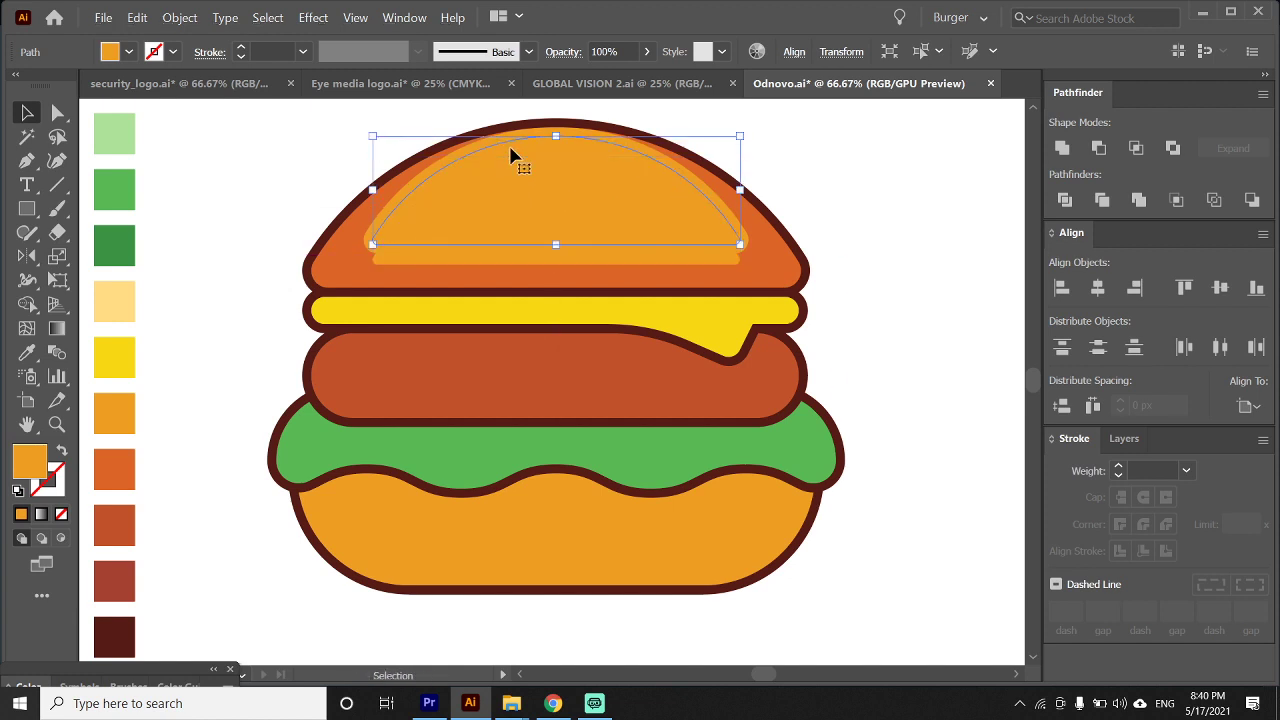
{"action": "left_click", "coordinate": [27, 352]}
{"action": "left_click", "coordinate": [114, 298]}
{"action": "left_click", "coordinate": [27, 113]}
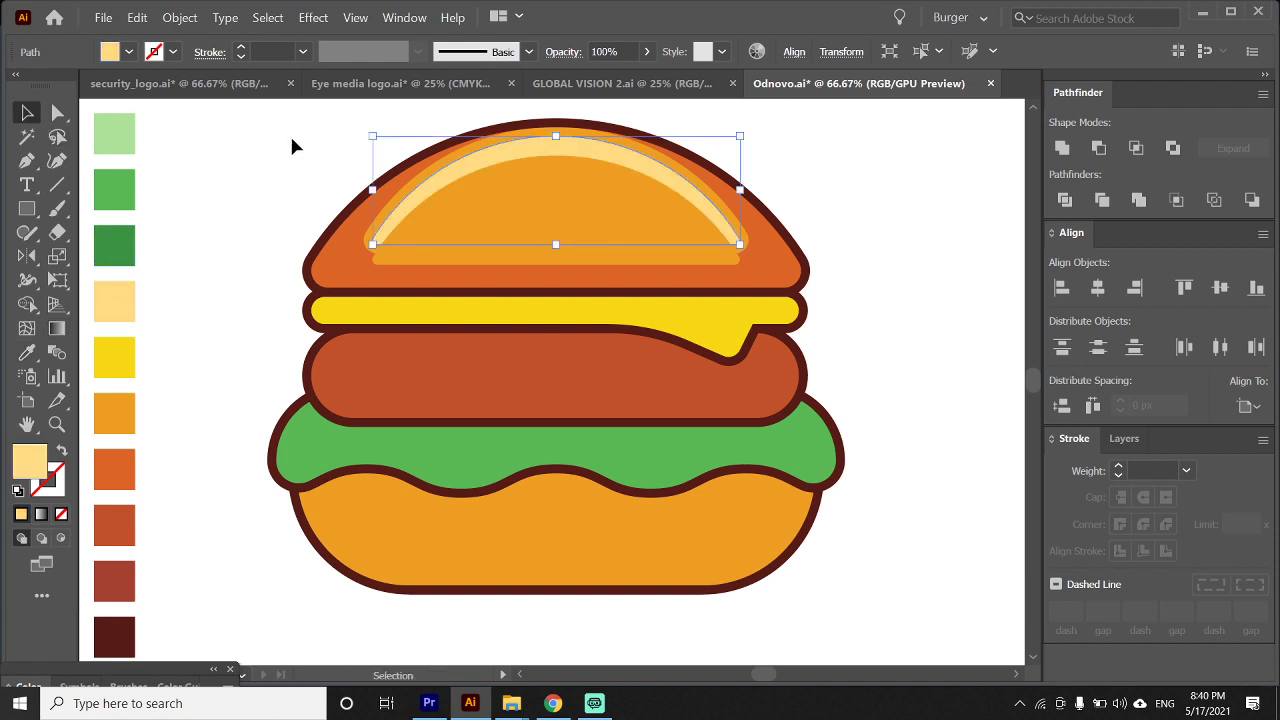
- Enlarge the lower orange copy and subtract it from the pale yellow shape, leaving a thin crescent highlight on the top bun
{"action": "left_click", "coordinate": [386, 171]}
{"action": "left_click", "coordinate": [546, 200]}
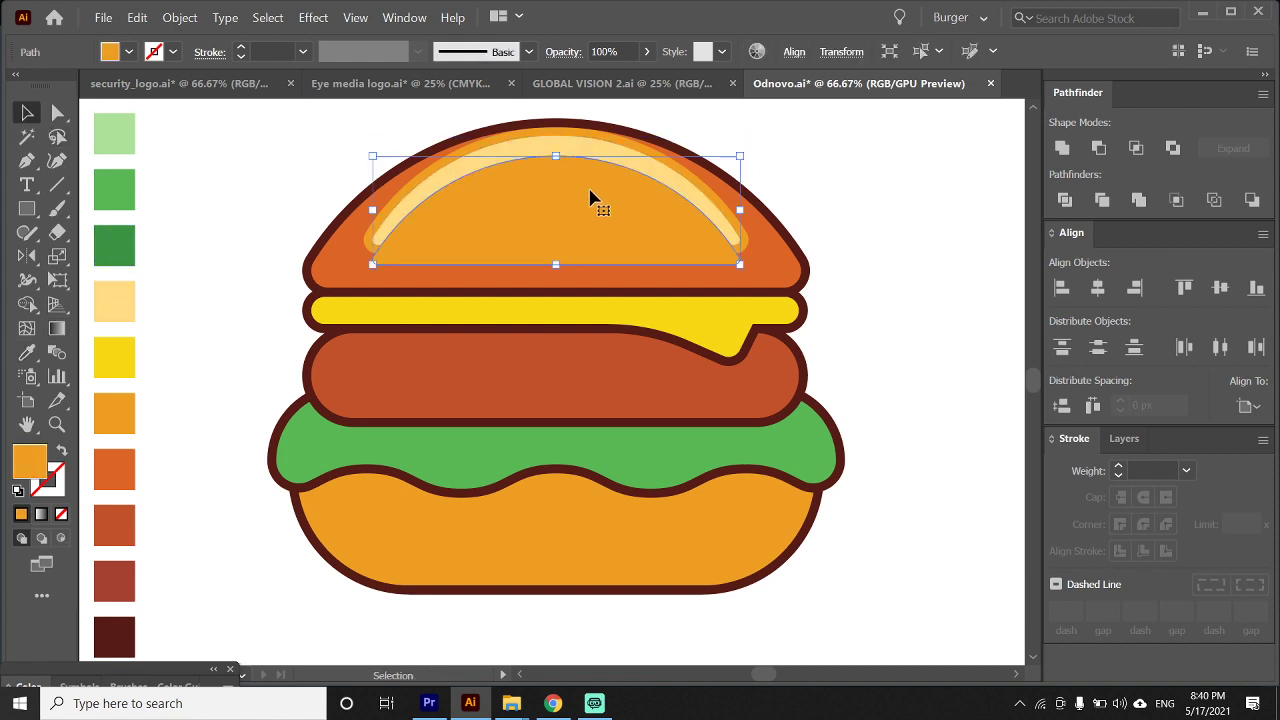
{"action": "left_click_drag", "start_coordinate": [557, 264], "coordinate": [566, 229]}
{"action": "left_click", "coordinate": [570, 139], "text": "shift"}
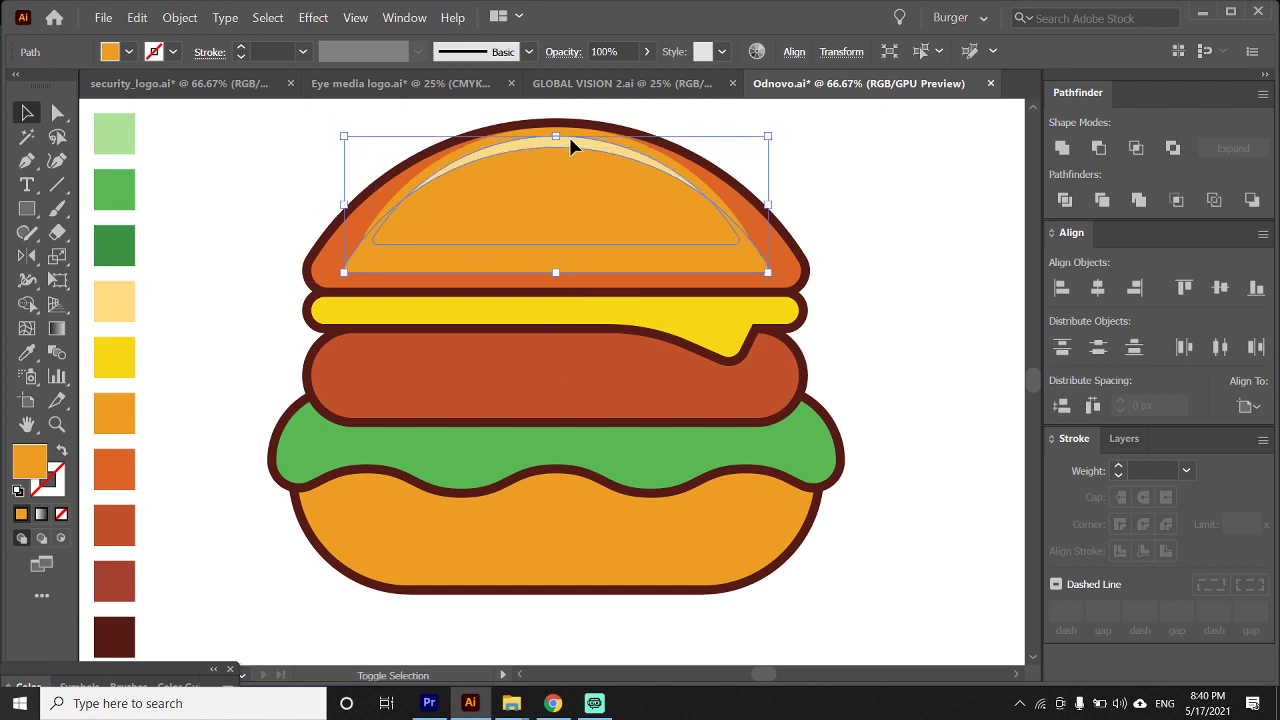
{"action": "left_click", "coordinate": [1099, 148]}
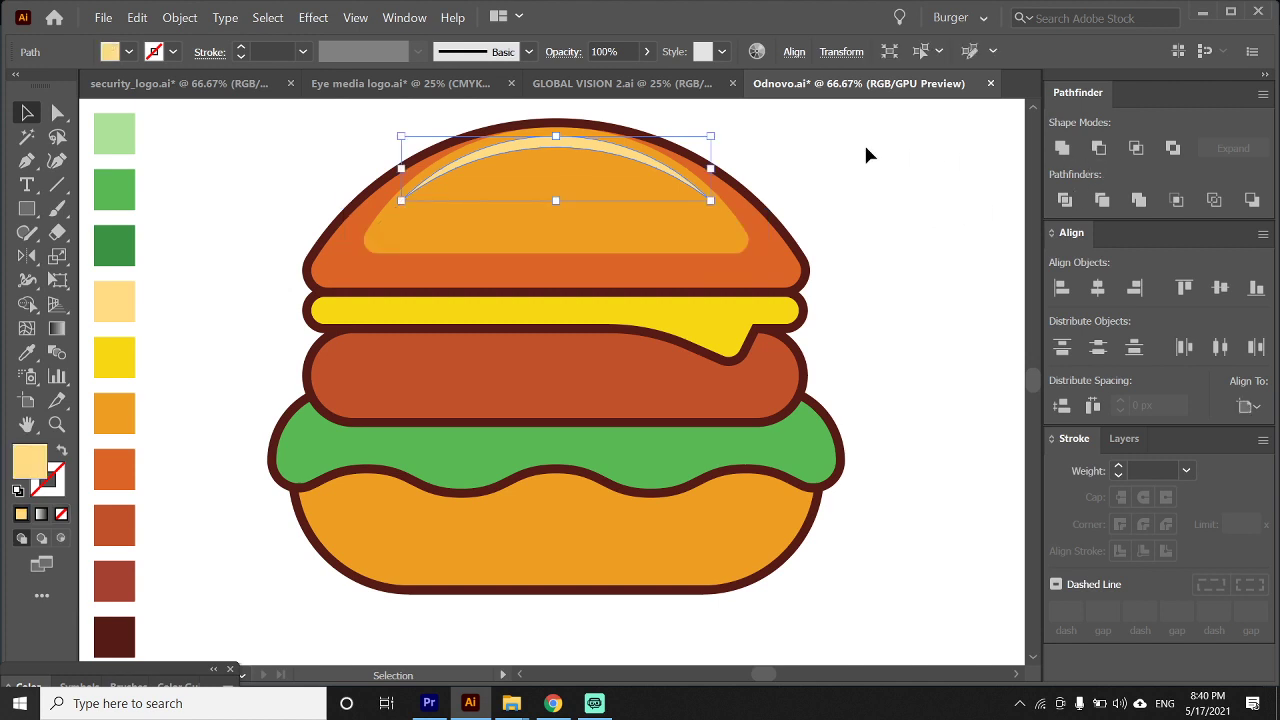
{"action": "left_click", "coordinate": [853, 157]}
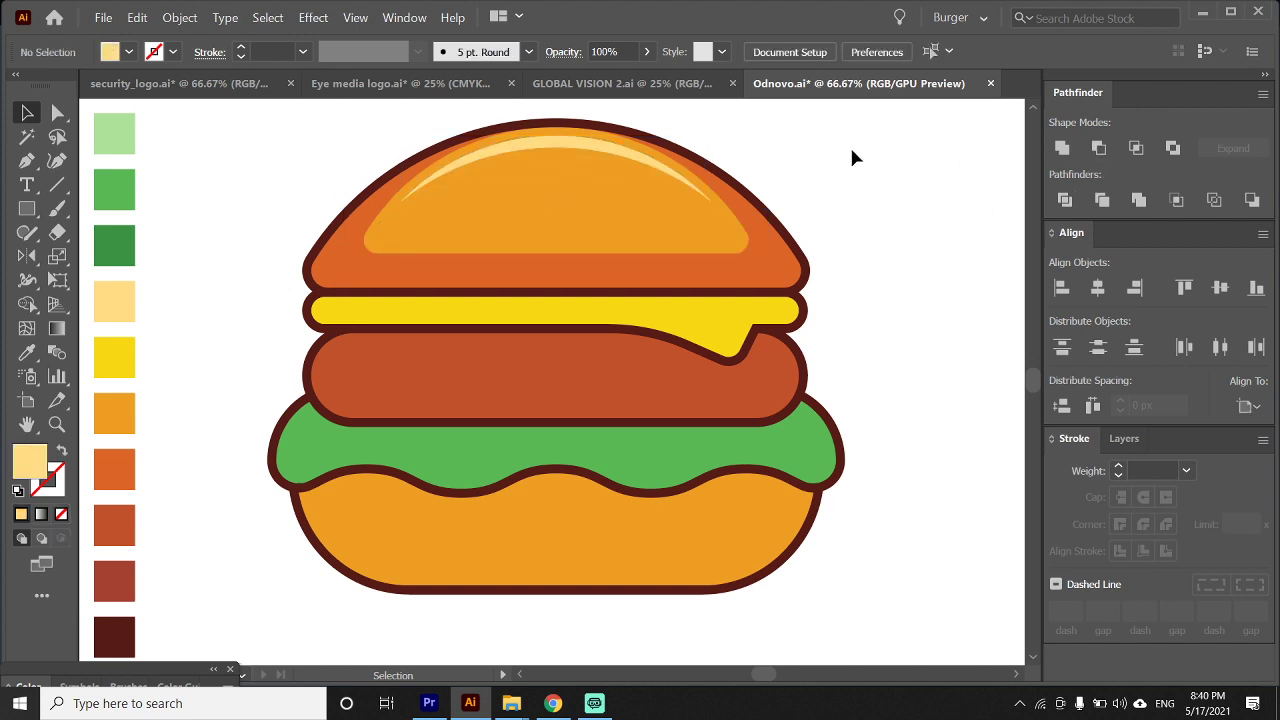
{"action": "left_click", "coordinate": [729, 313]}
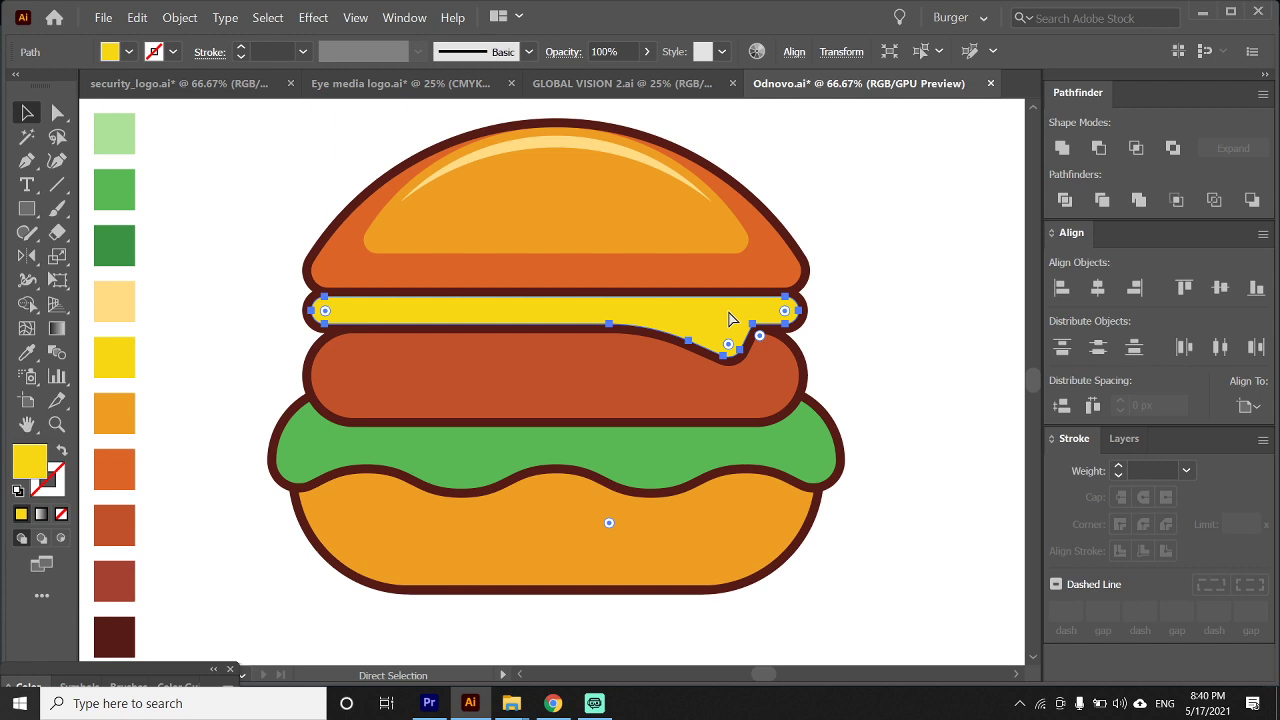
{"action": "key", "text": "v"}
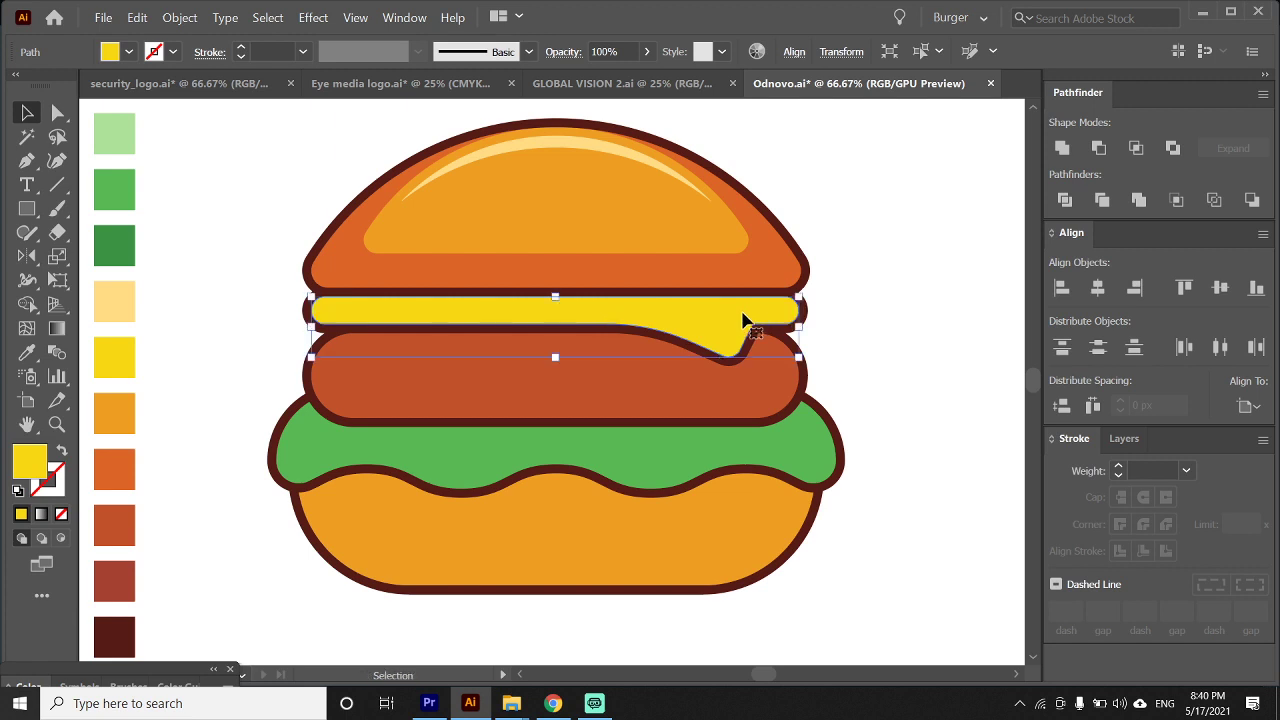
{"action": "key", "text": "ctrl+c"}
{"action": "key", "text": "ctrl+v"}
{"action": "key", "text": "ctrl+v"}
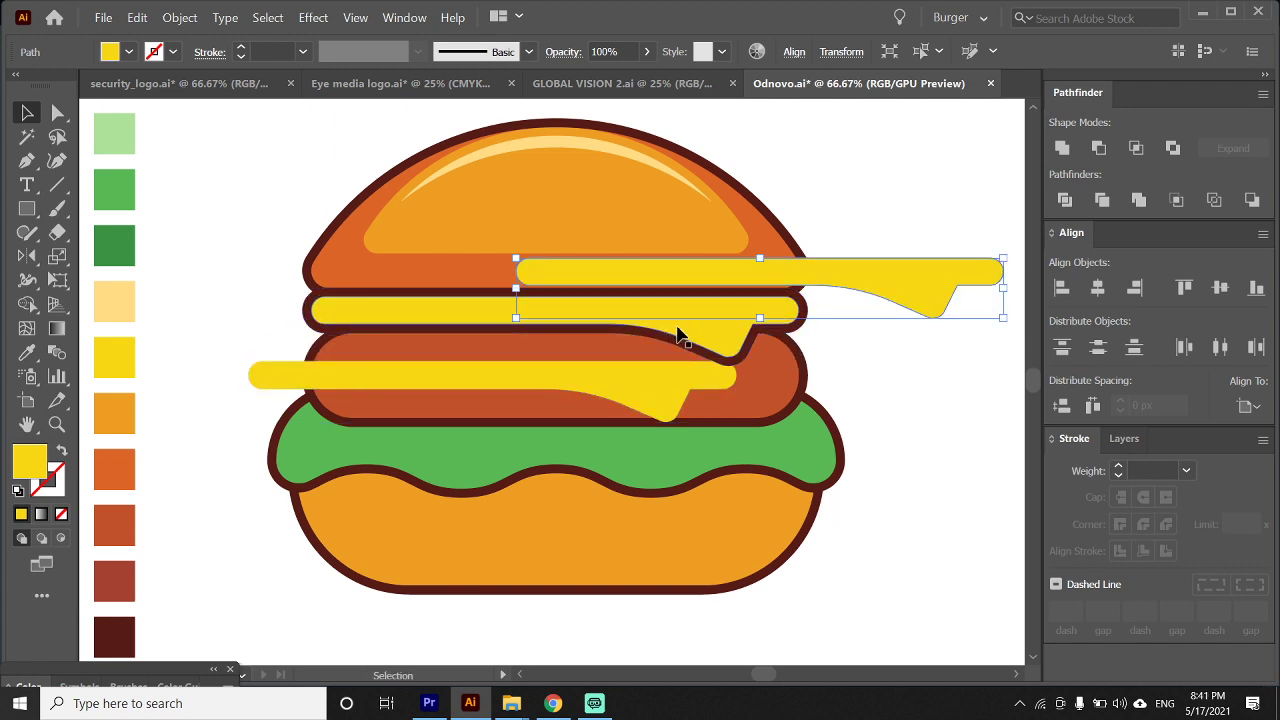
{"action": "key", "text": "ctrl+z"}
{"action": "key", "text": "ctrl+z"}
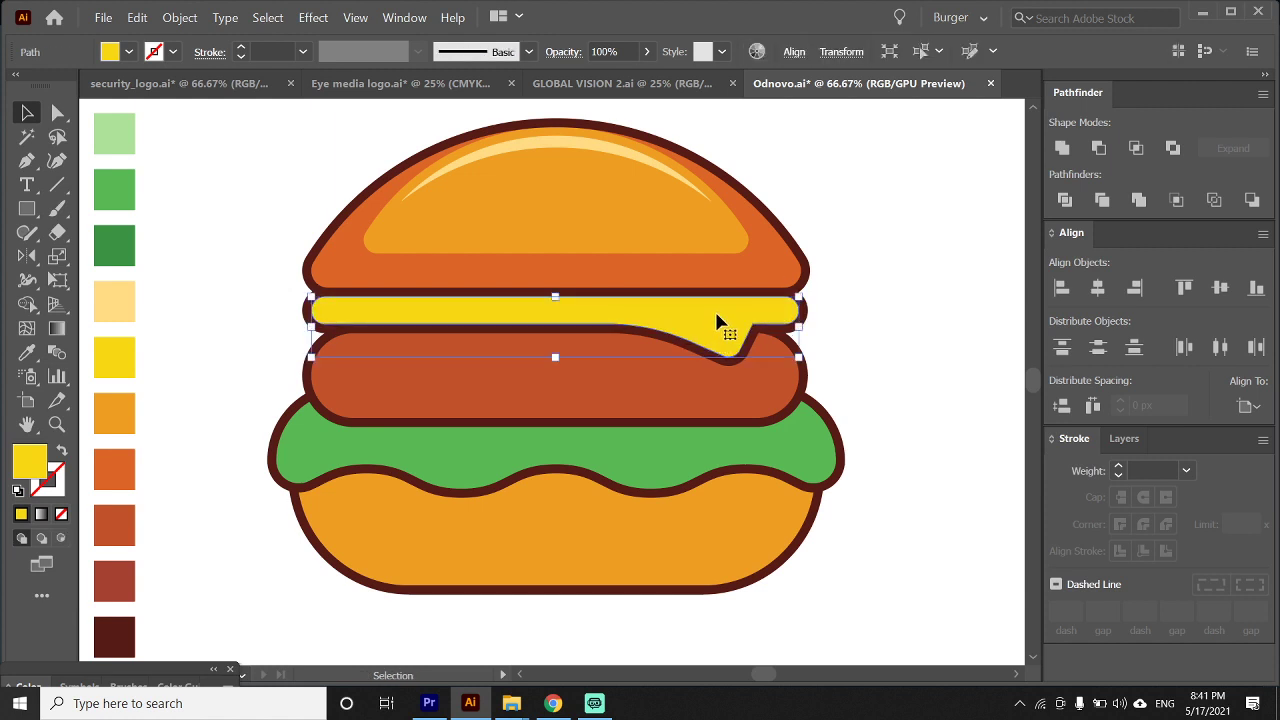
- Duplicate the cheese's yellow fill slightly lower and recolor the original fill white
{"action": "left_click_drag", "start_coordinate": [717, 313], "coordinate": [714, 326]}
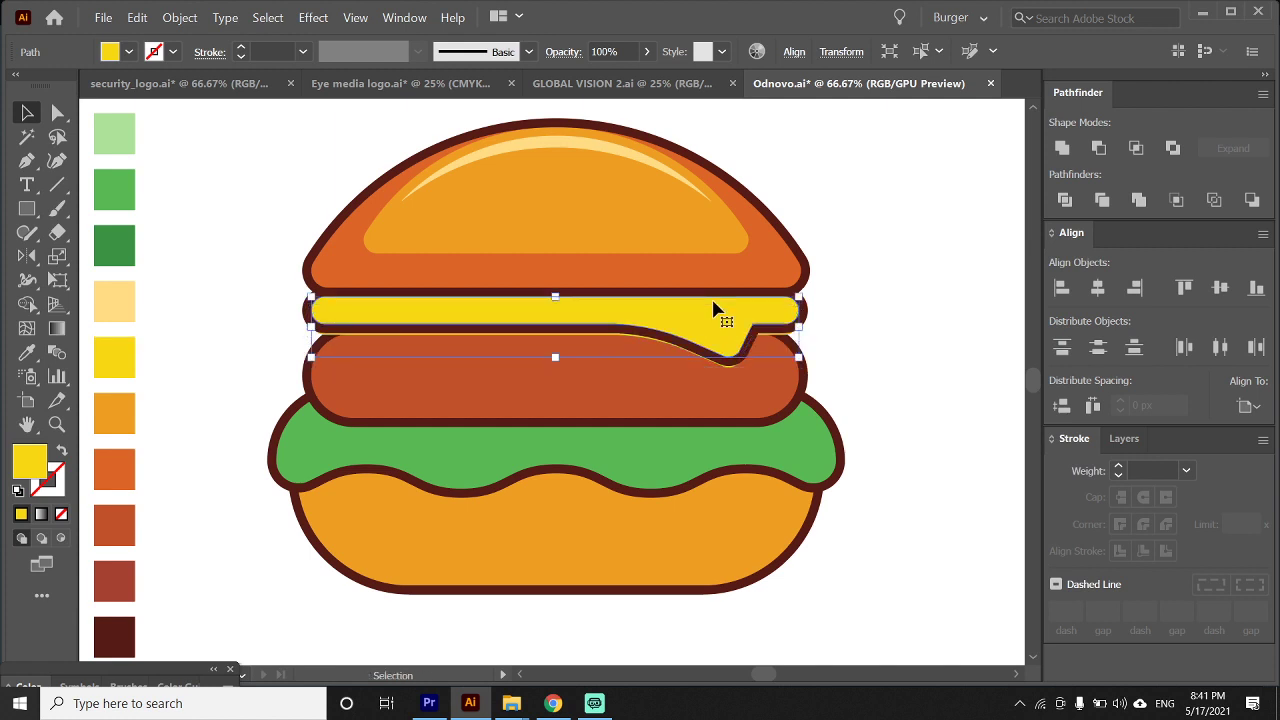
{"action": "left_click", "coordinate": [27, 352]}
{"action": "left_click", "coordinate": [221, 300]}
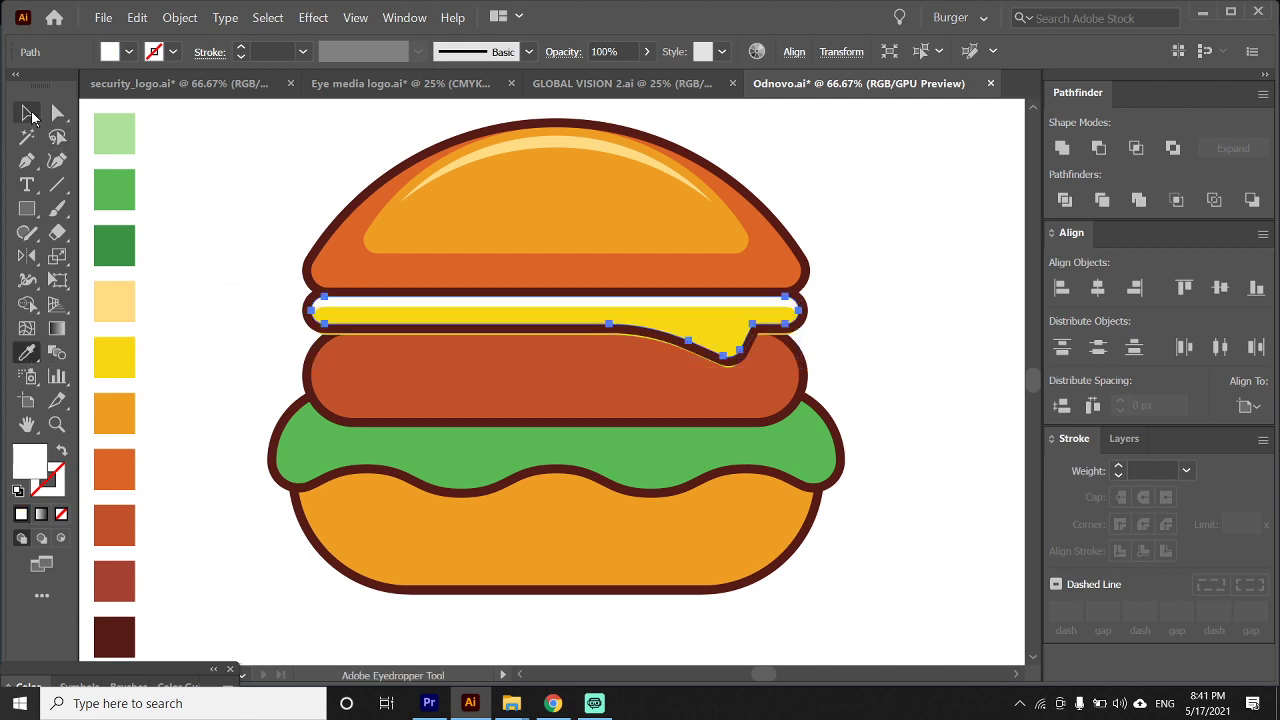
{"action": "left_click", "coordinate": [27, 113]}
{"action": "left_click", "coordinate": [228, 272]}
- Nudge the lower yellow cheese copy up to narrow the white band along the cheese's top edge
{"action": "left_click", "coordinate": [739, 322]}
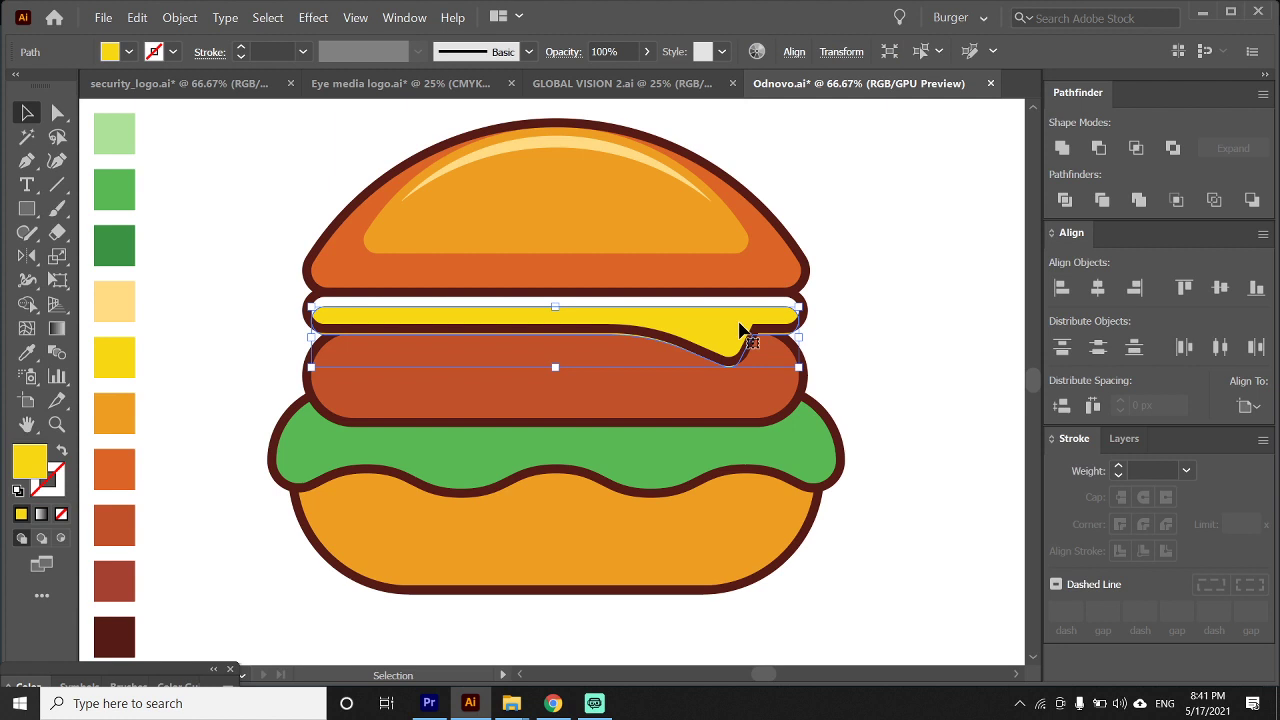
{"action": "key", "text": "Up"}
{"action": "key", "text": "Up"}
{"action": "key", "text": "Up"}
{"action": "key", "text": "Up"}
{"action": "key", "text": "Up"}
{"action": "key", "text": "Up"}
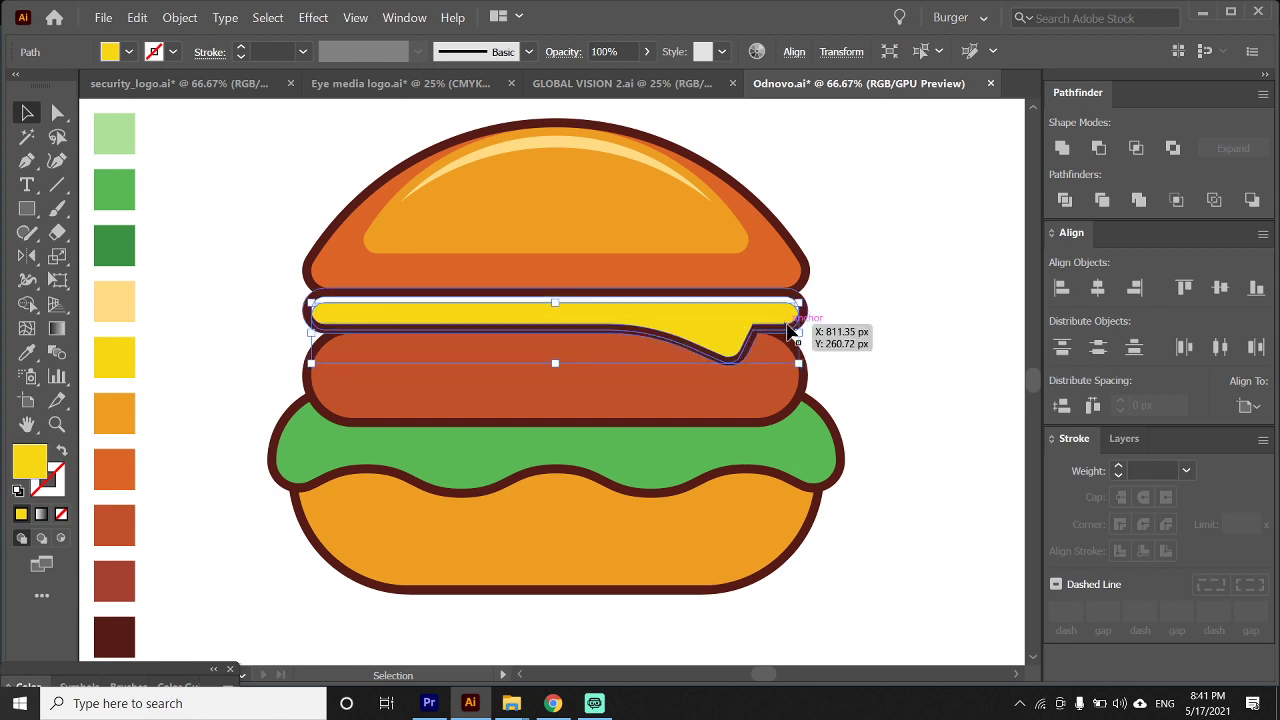
{"action": "left_click", "coordinate": [832, 344]}
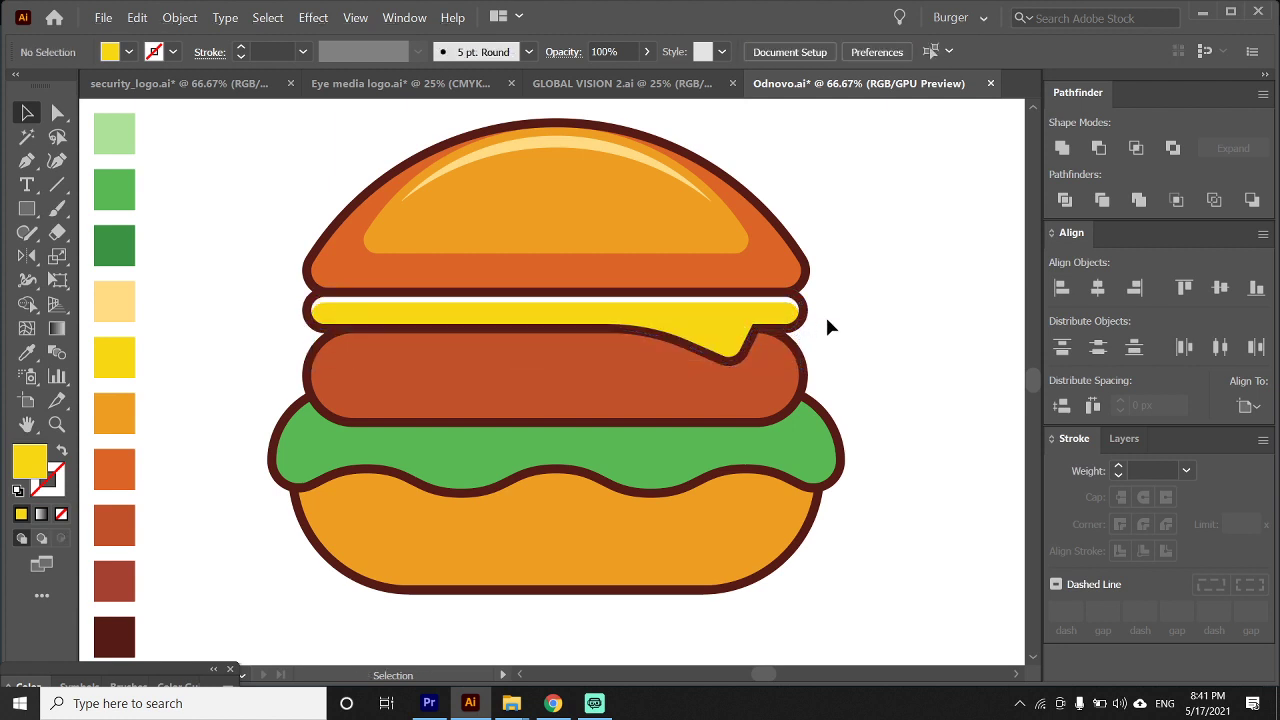
- Subtract the yellow cheese copy from the white shape, leaving a white highlight strip along the cheese's top edge
{"action": "left_click", "coordinate": [713, 307]}
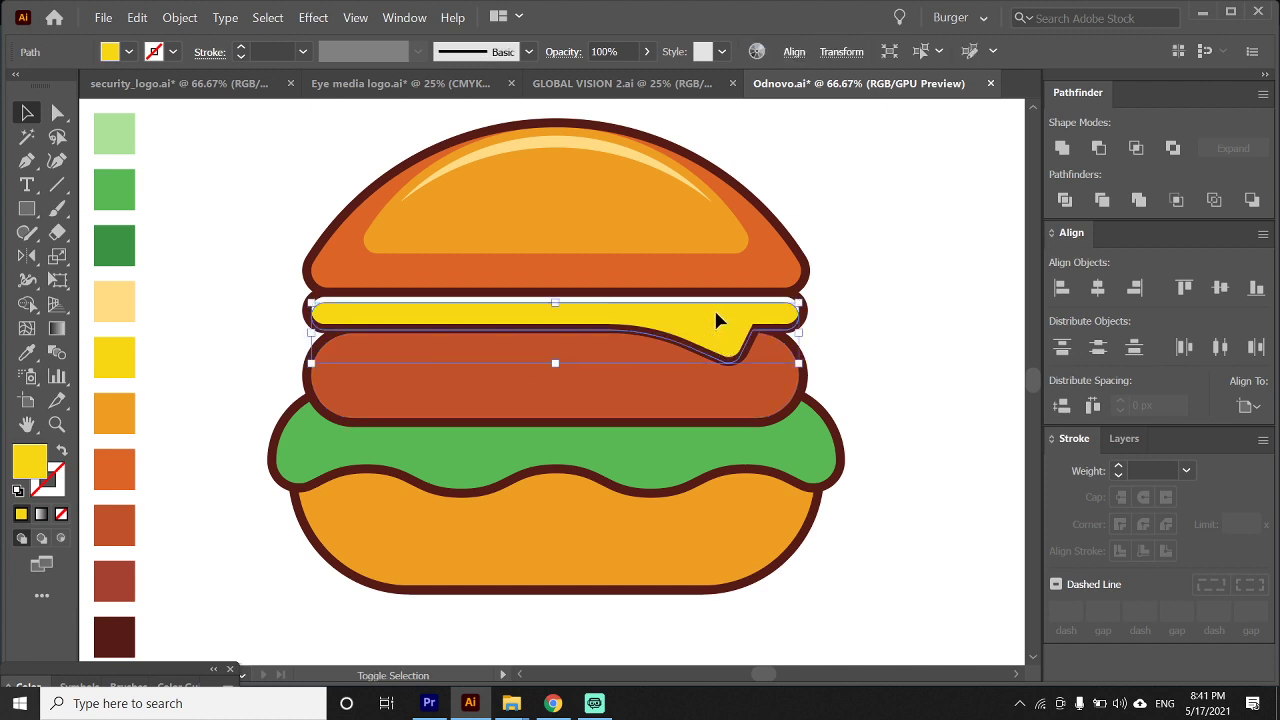
{"action": "left_click", "coordinate": [720, 308], "text": "shift"}
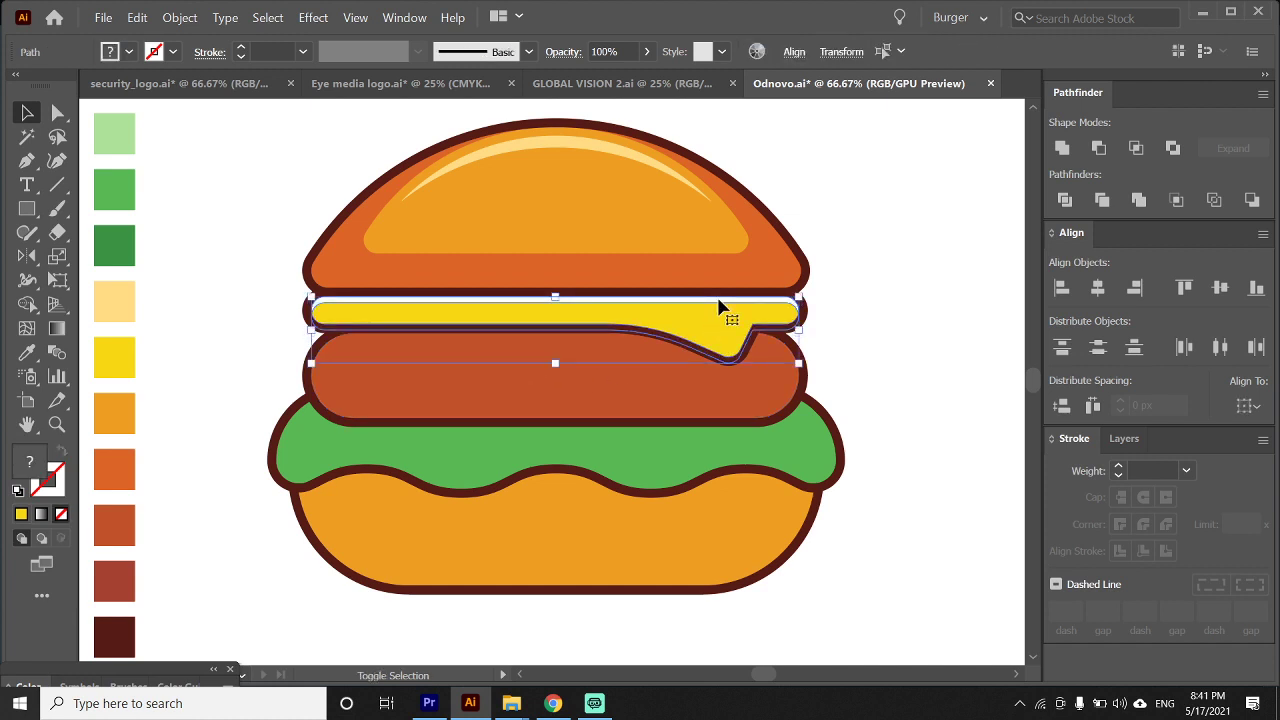
{"action": "left_click", "coordinate": [1090, 148]}
{"action": "left_click", "coordinate": [952, 195]}
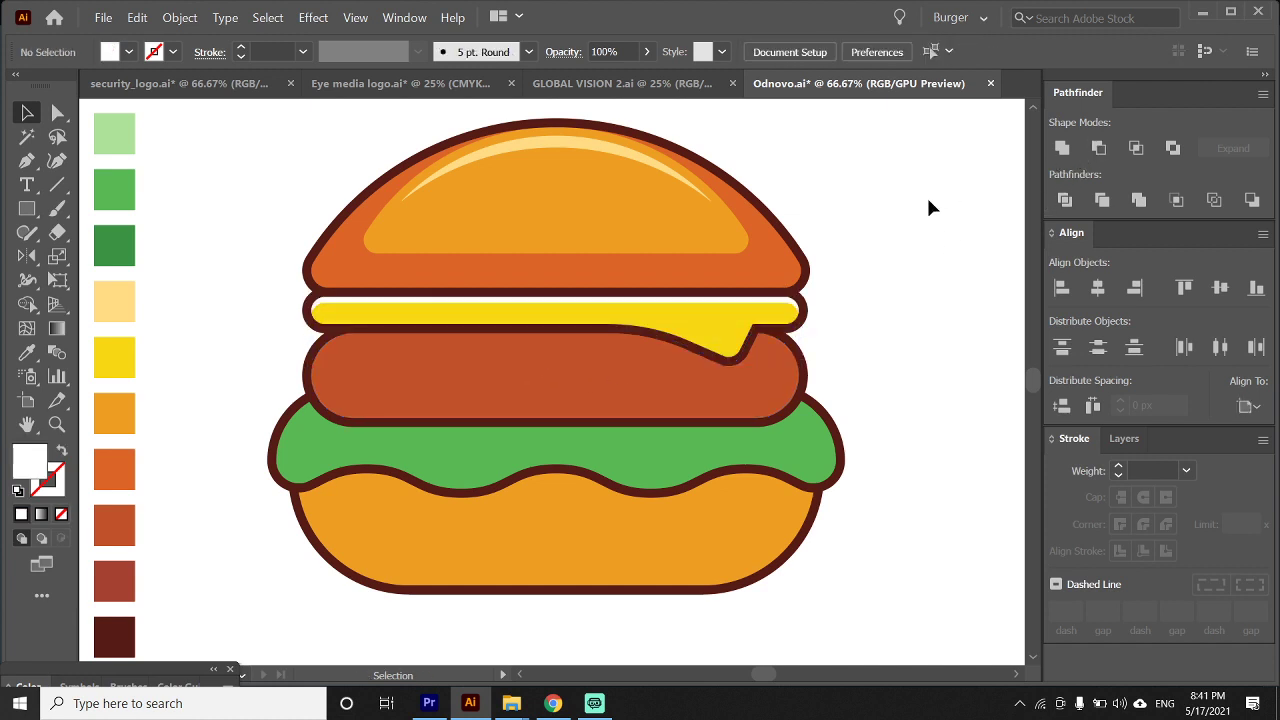
- Duplicate the cheese's yellow fill slightly higher and recolor the original fill with the top bun's dark orange
{"action": "key", "text": "a"}
{"action": "left_click", "coordinate": [720, 325]}
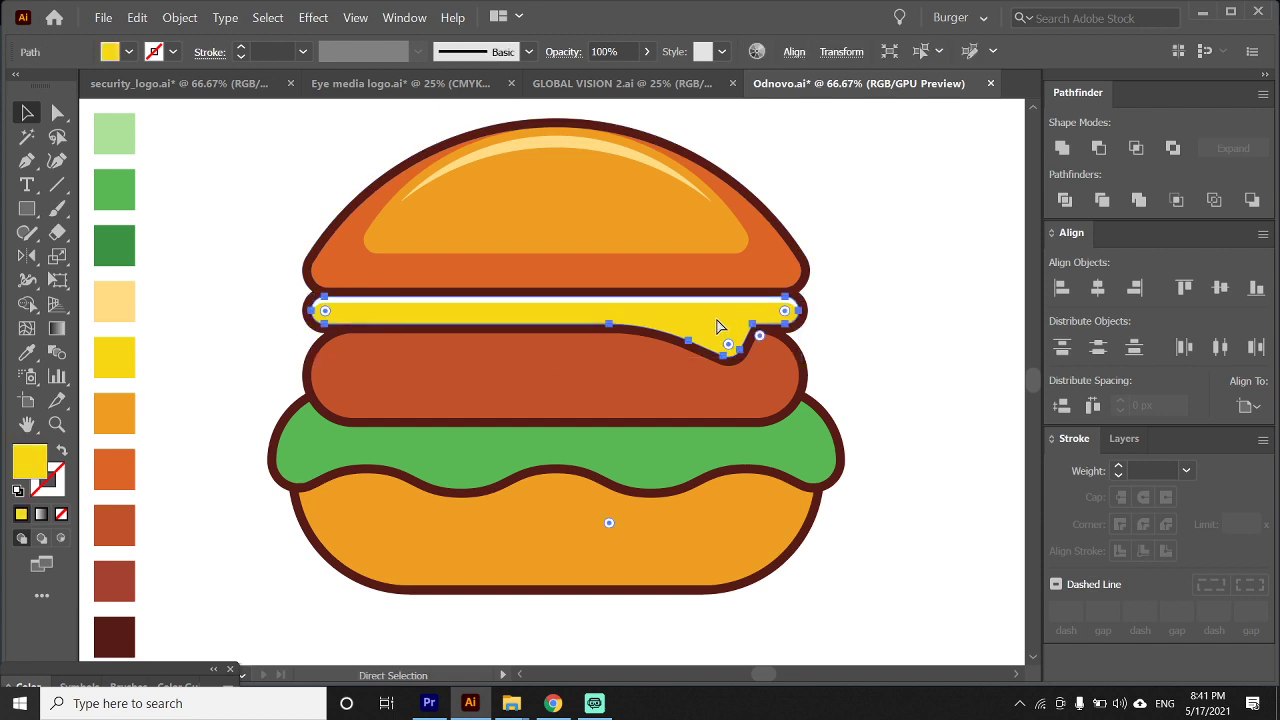
{"action": "key", "text": "v"}
{"action": "left_click_drag", "start_coordinate": [714, 318], "coordinate": [701, 346]}
{"action": "key", "text": "ctrl+z"}
{"action": "left_click", "coordinate": [27, 352]}
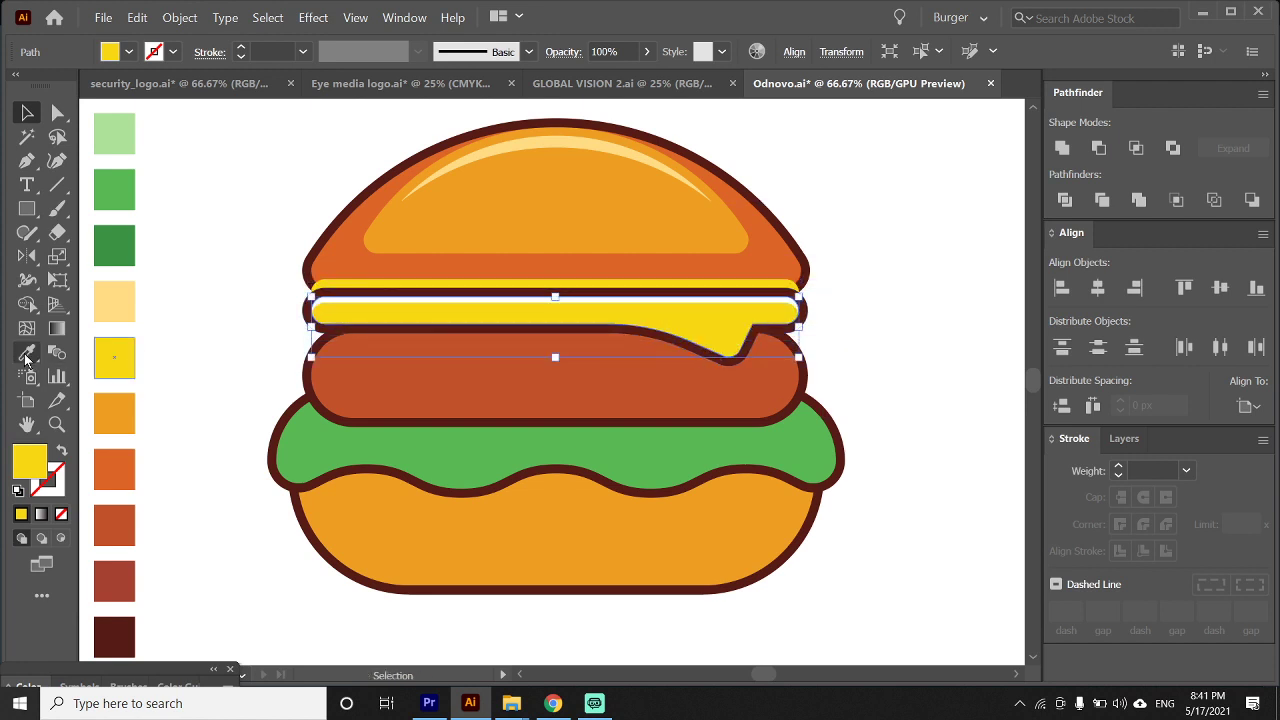
{"action": "left_click", "coordinate": [384, 263]}
{"action": "key", "text": "v"}
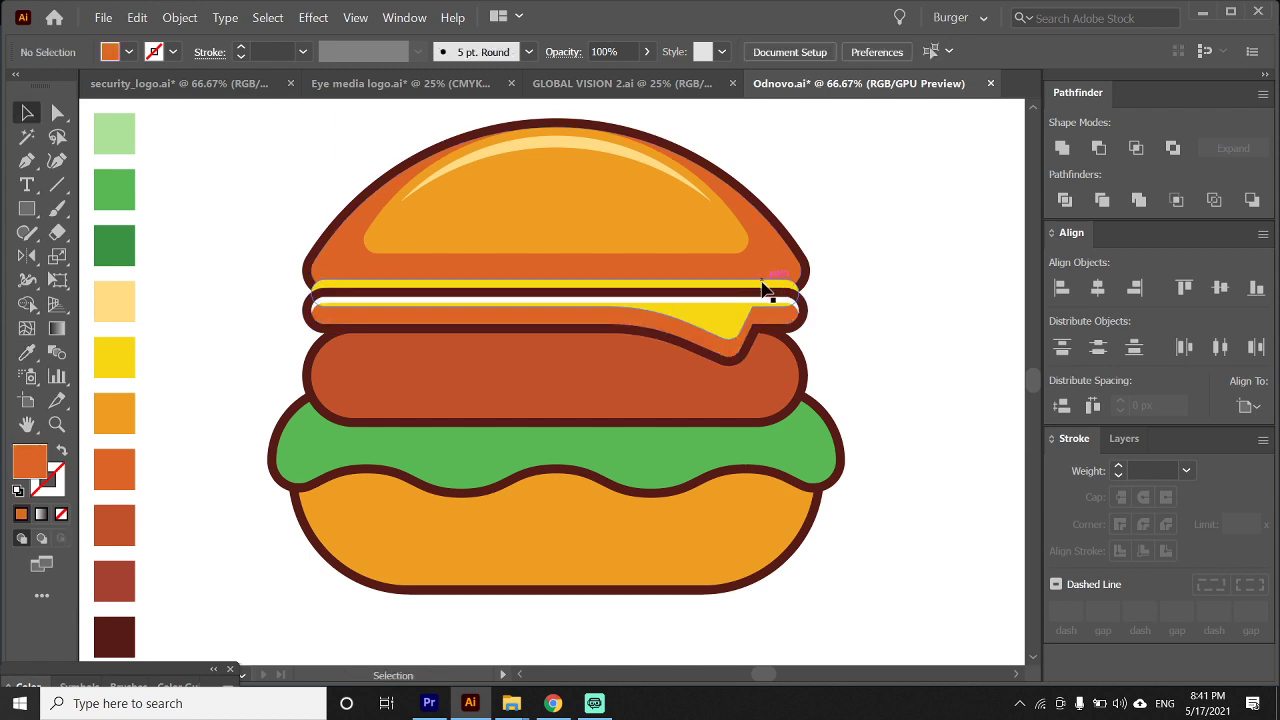
- Move the raised yellow cheese copy down, widen it slightly from its center, and nudge it up to set the shadow's thickness
{"action": "left_click", "coordinate": [720, 323]}
{"action": "left_click_drag", "start_coordinate": [716, 325], "coordinate": [719, 333]}
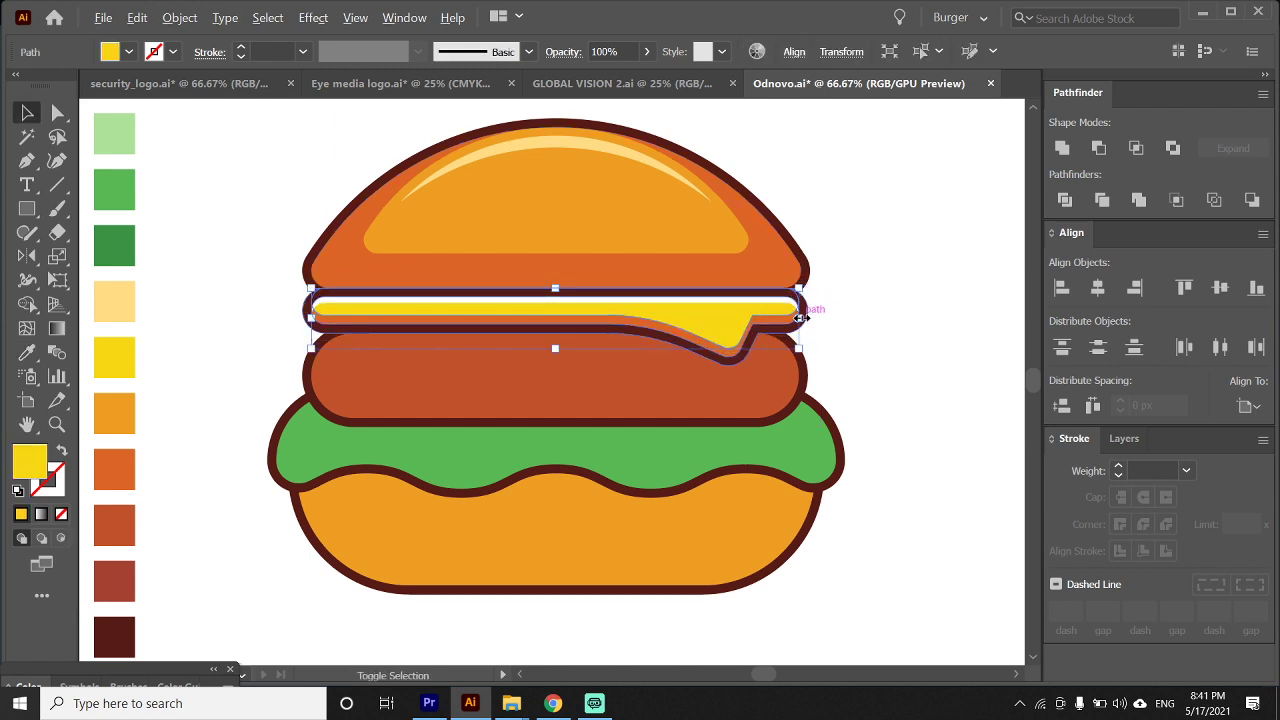
{"action": "left_click_drag", "start_coordinate": [802, 317], "coordinate": [803, 318]}
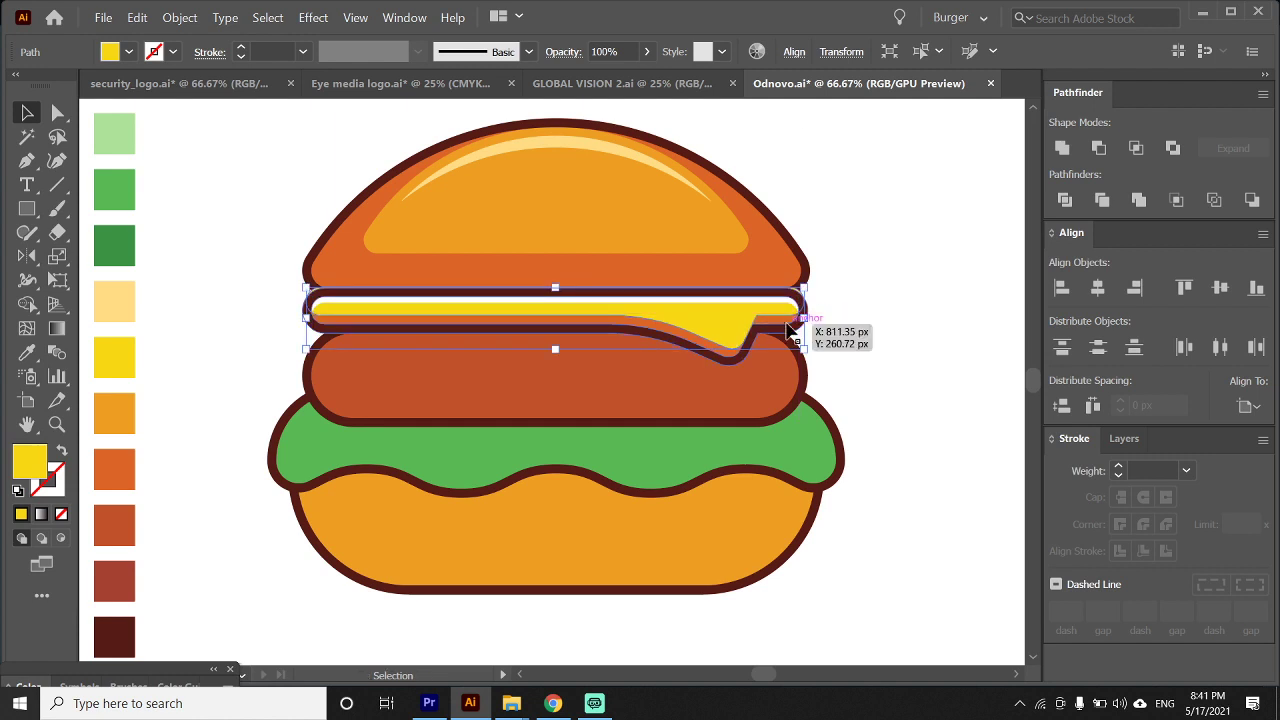
{"action": "key", "text": "Up"}
{"action": "key", "text": "Up"}
{"action": "key", "text": "Up"}
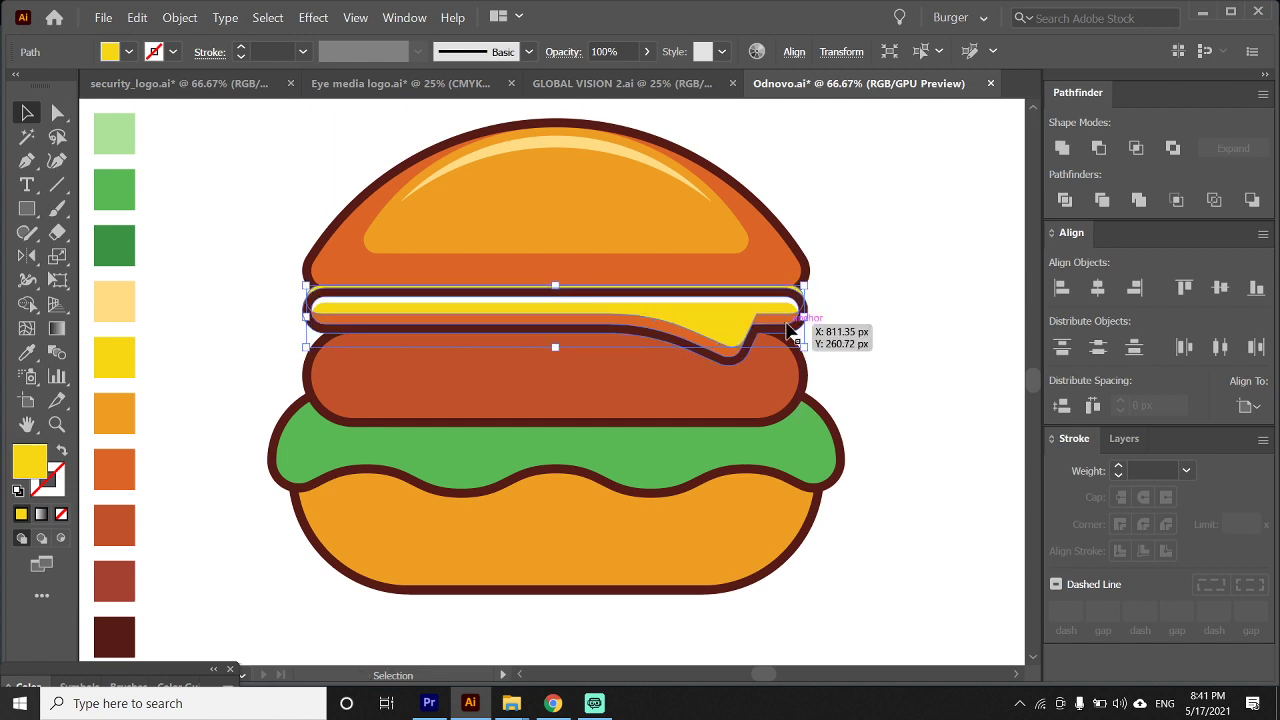
- Subtract the yellow copy from the dark orange cheese shape, leaving a shadow strip along the cheese's lower edge
{"action": "left_click", "coordinate": [716, 346]}
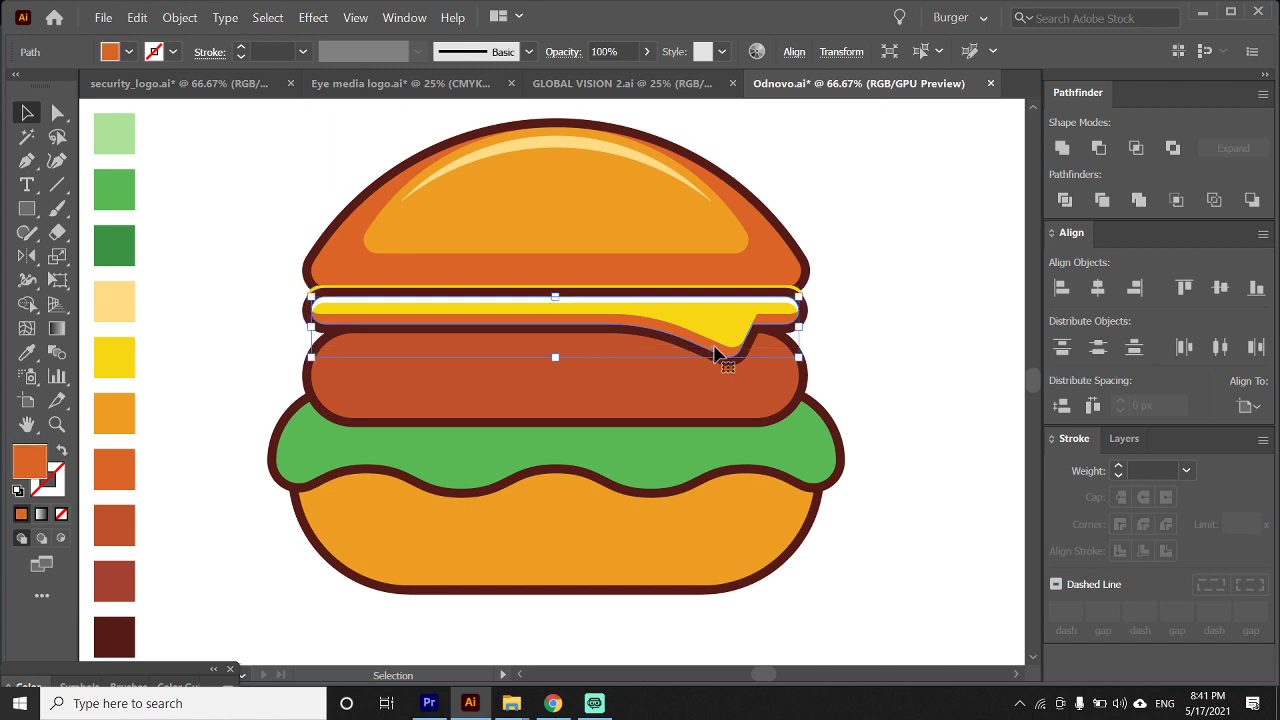
{"action": "left_click", "coordinate": [724, 322], "text": "shift"}
{"action": "left_click", "coordinate": [1098, 148]}
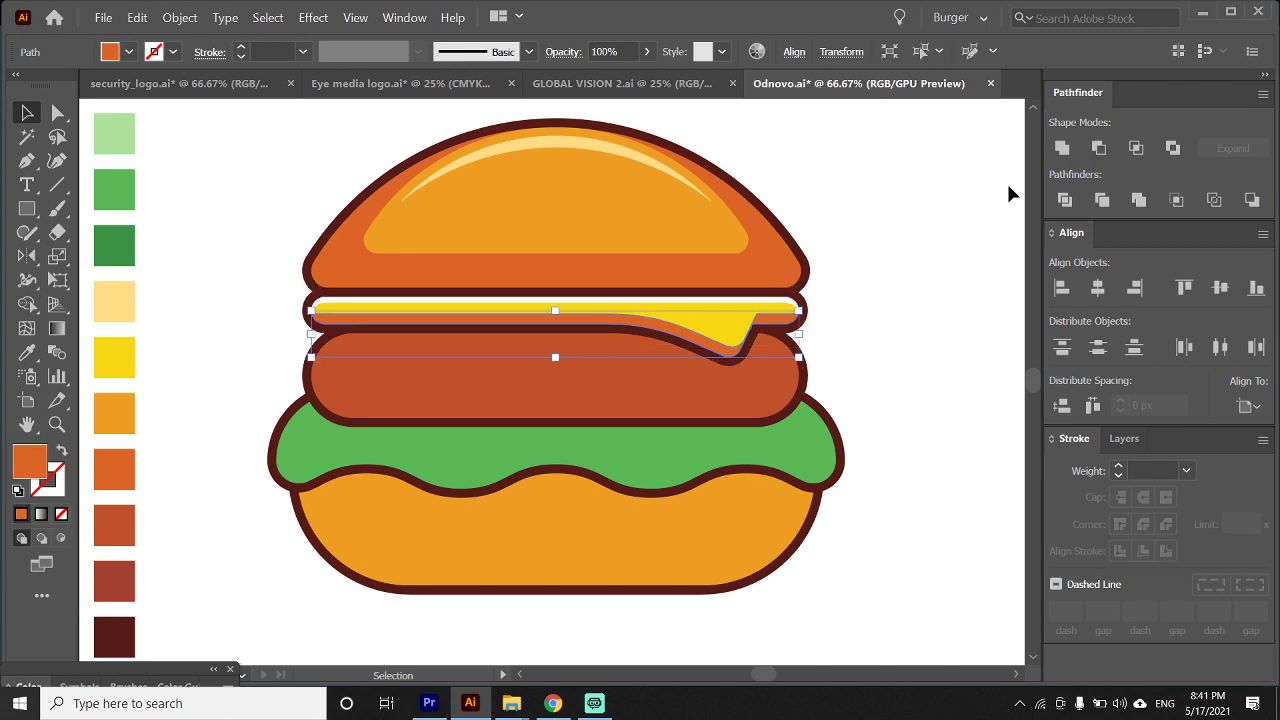
{"action": "left_click", "coordinate": [978, 200]}
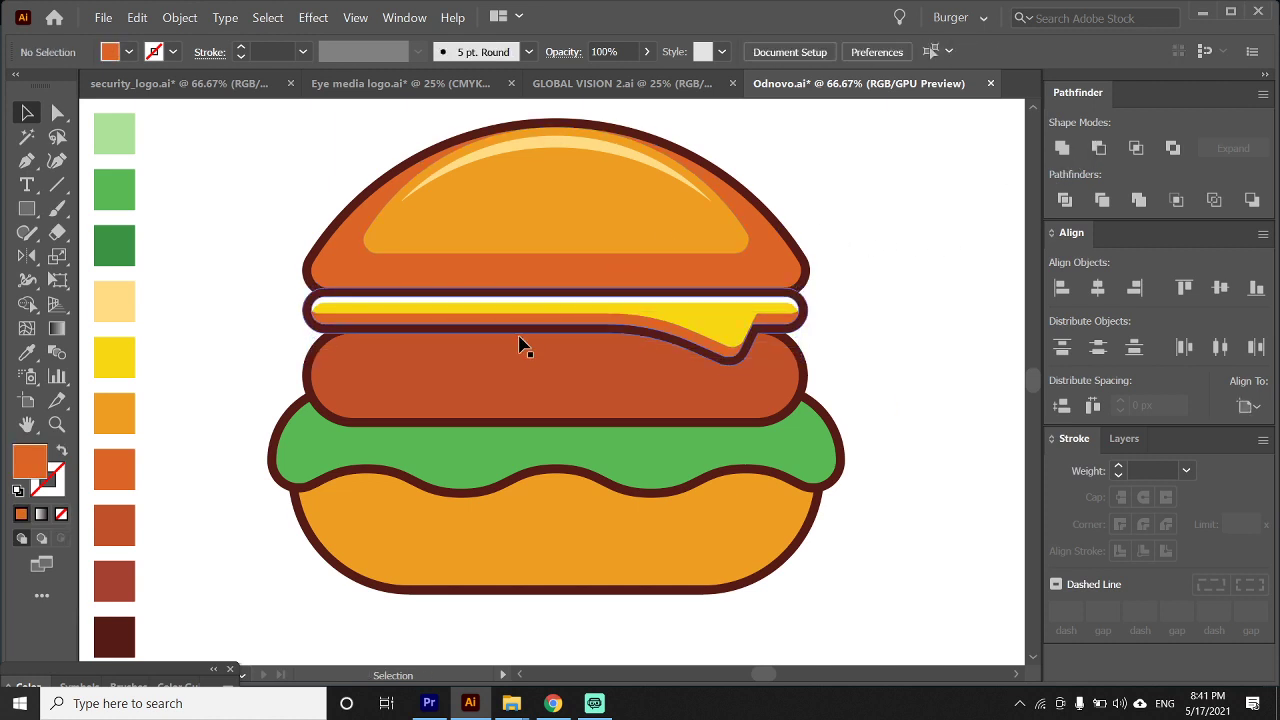
- Duplicate the patty's fill slightly lower and recolor the original fill with the palette's dark orange
{"action": "left_click", "coordinate": [518, 369]}
{"action": "key", "text": "a"}
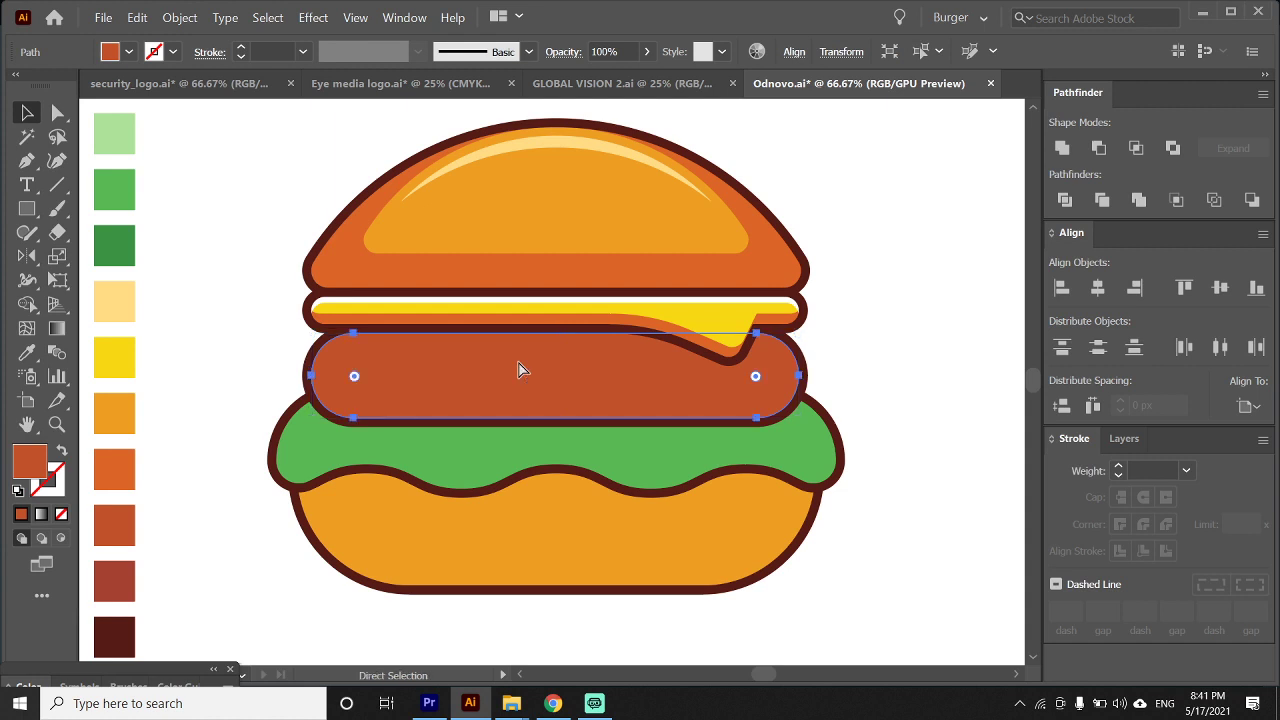
{"action": "key", "text": "v"}
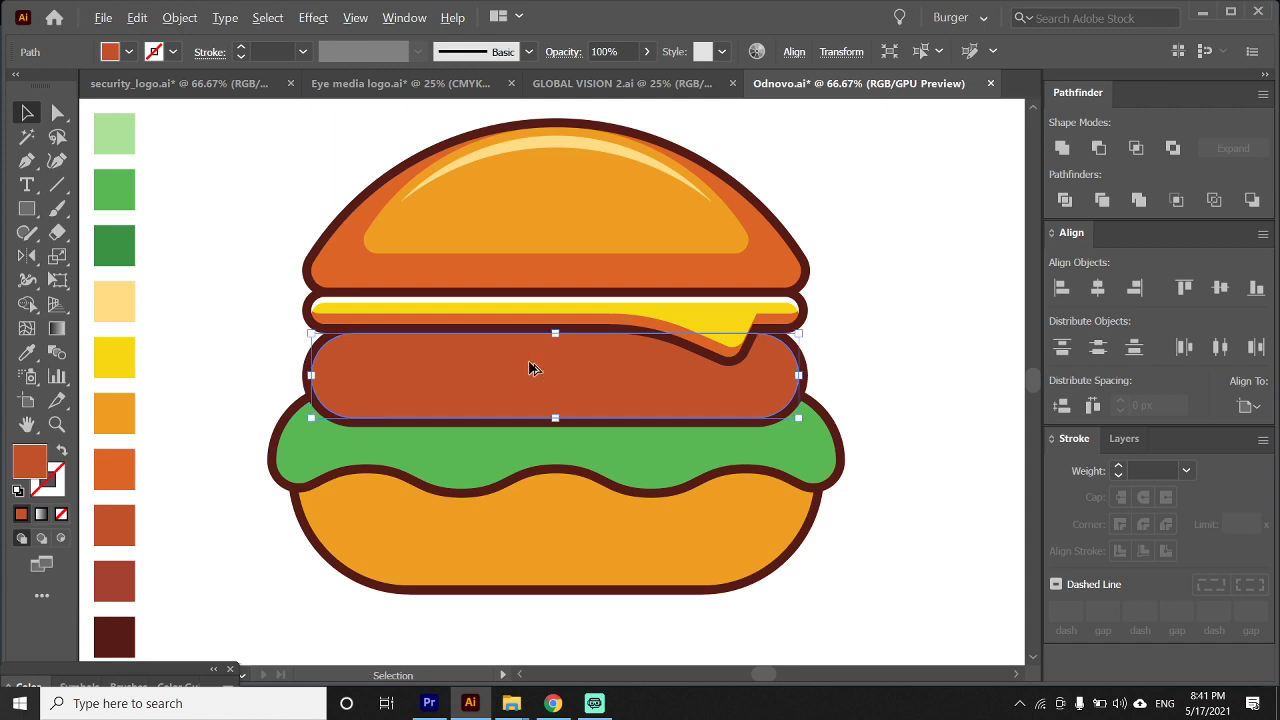
{"action": "left_click_drag", "start_coordinate": [530, 370], "coordinate": [508, 358]}
{"action": "left_click", "coordinate": [507, 368], "text": "shift"}
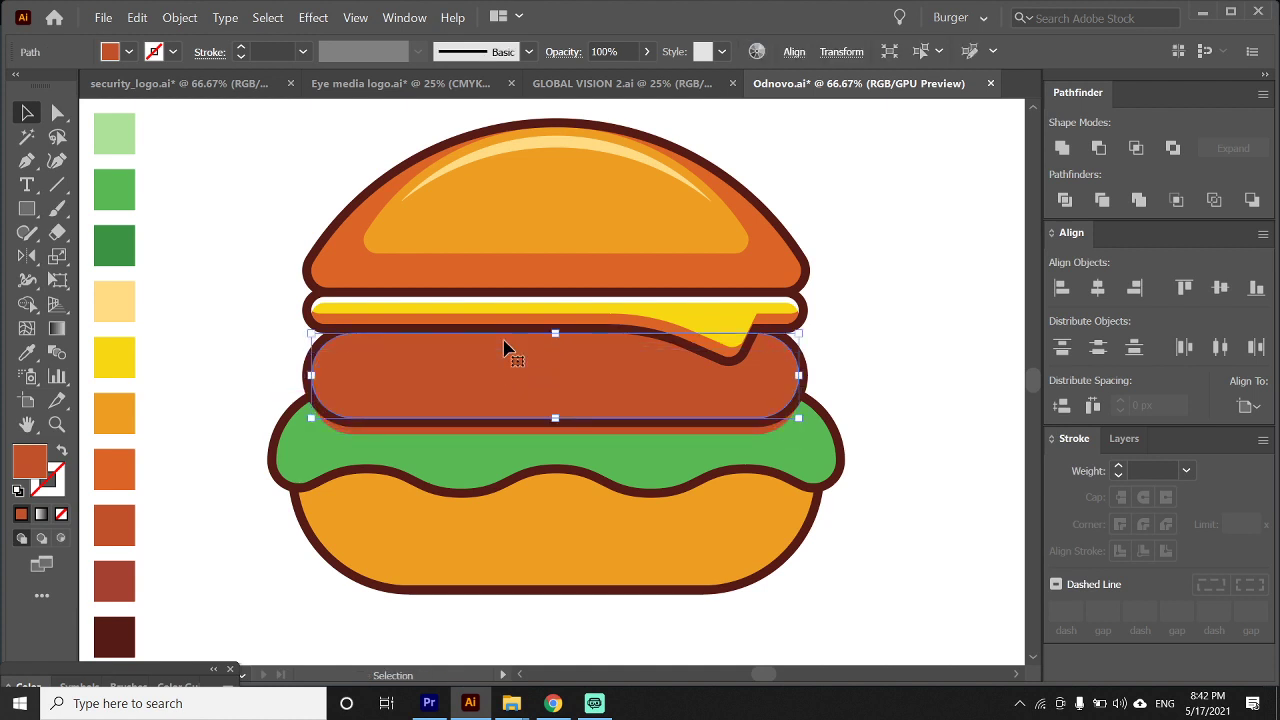
{"action": "key", "text": "i"}
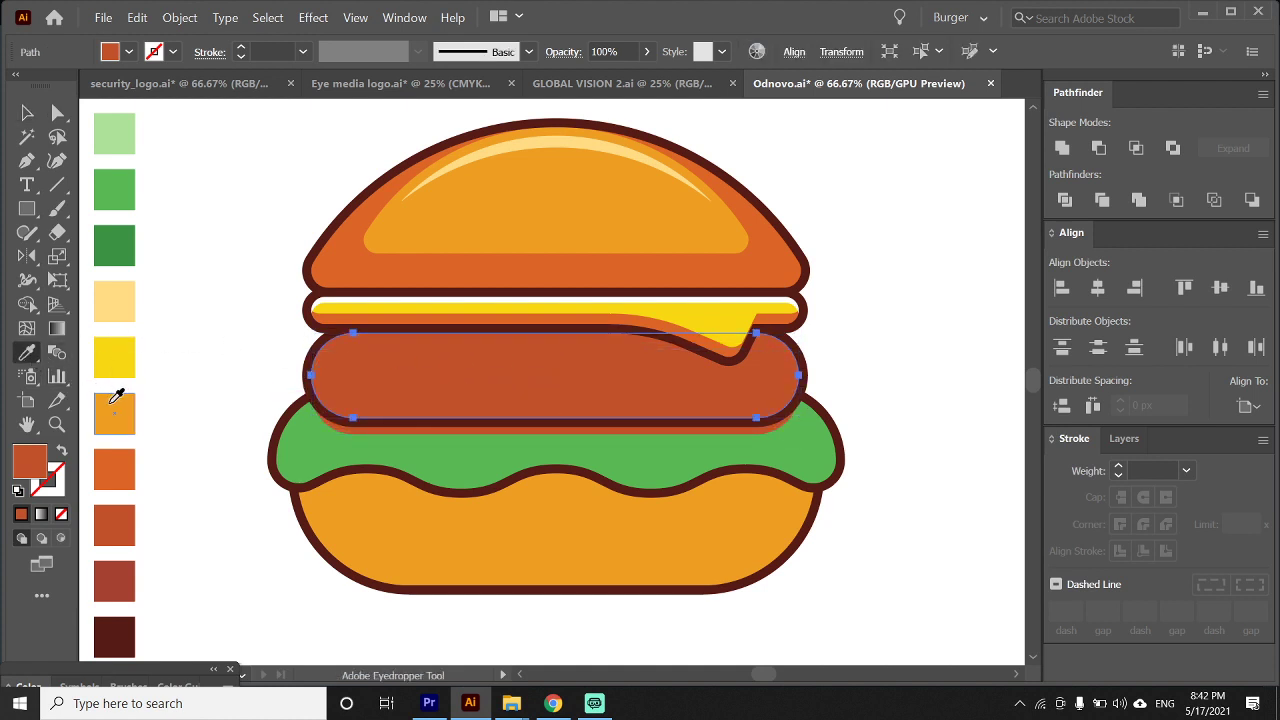
{"action": "left_click", "coordinate": [121, 451]}
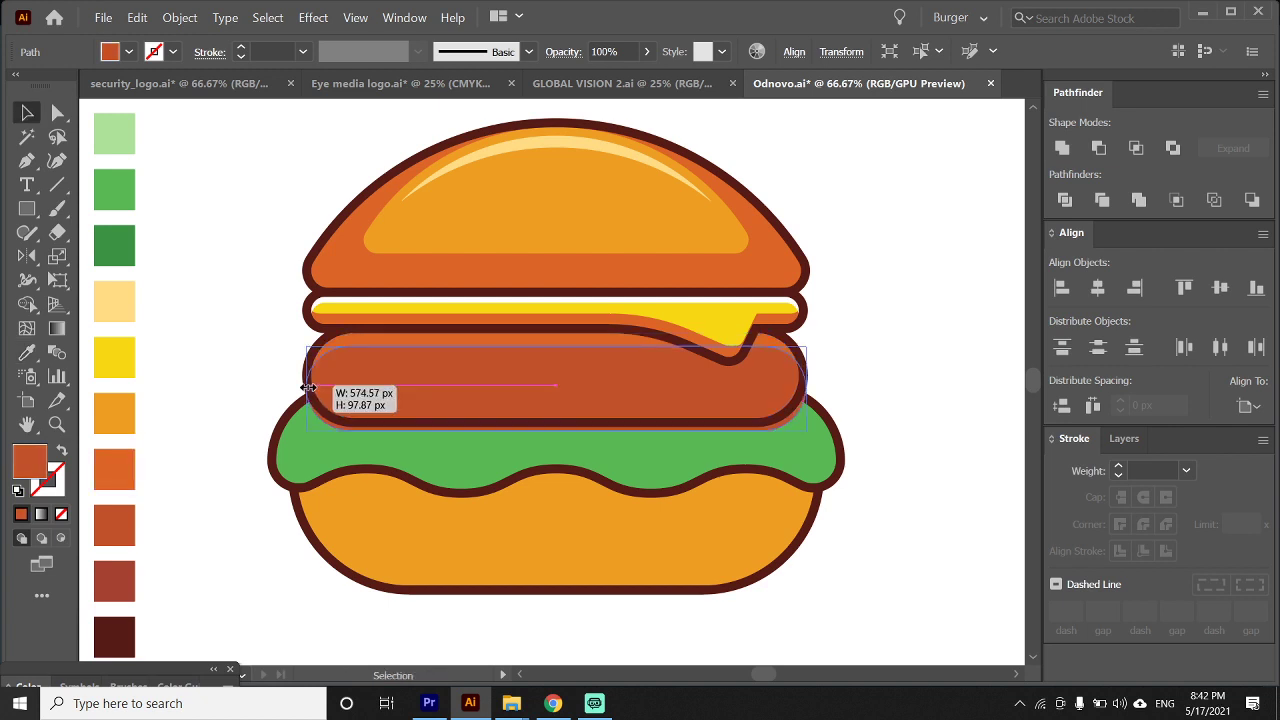
- Widen the lowered patty copy from its center to about 575 px and nudge it up to thin the highlight
{"action": "left_click_drag", "start_coordinate": [309, 387], "coordinate": [306, 388]}
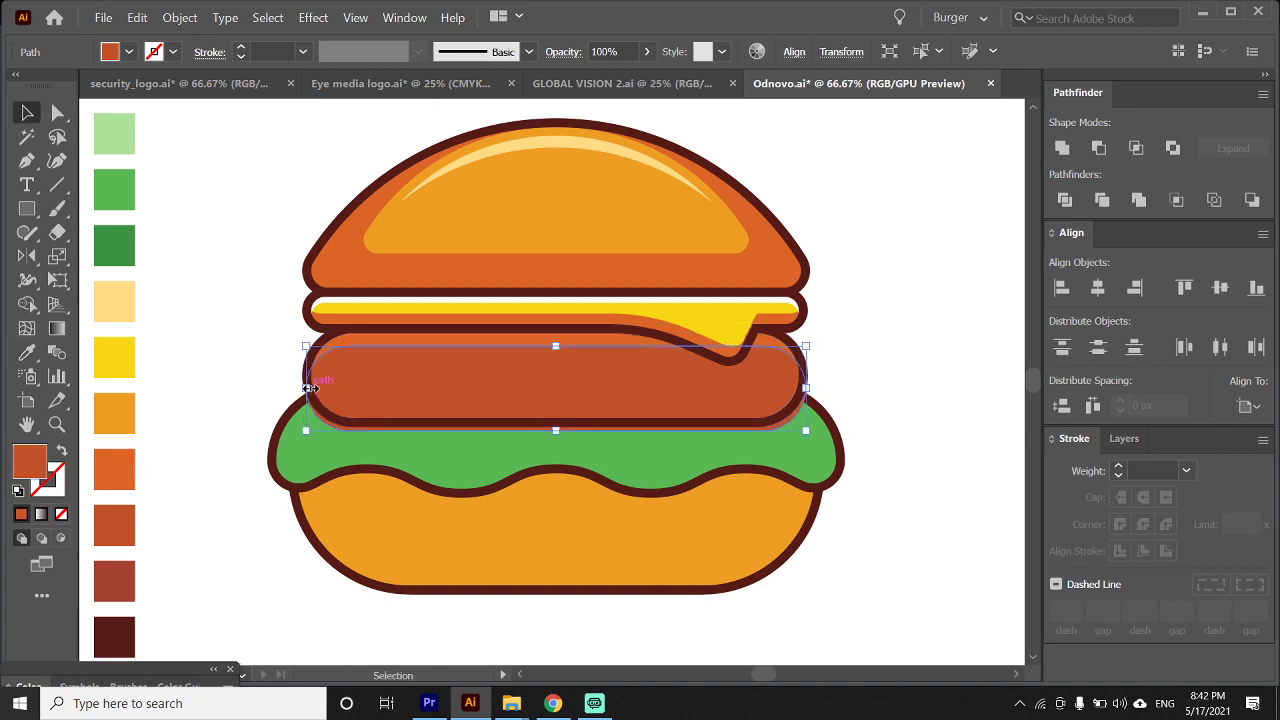
{"action": "left_click", "coordinate": [404, 337], "text": "shift"}
{"action": "left_click", "coordinate": [612, 376]}
{"action": "key", "text": "Up"}
{"action": "key", "text": "Up"}
{"action": "key", "text": "Up"}
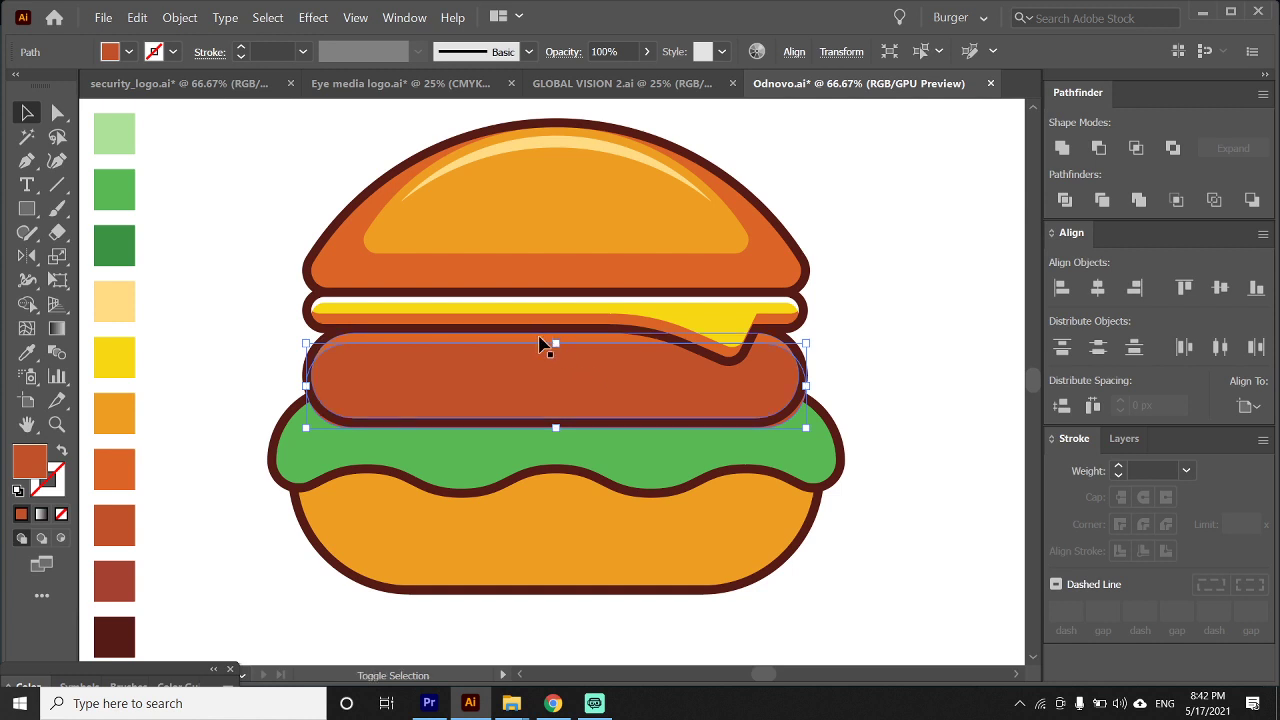
{"action": "key", "text": "Up"}
{"action": "key", "text": "Up"}
{"action": "key", "text": "Up"}
- Subtract the lowered patty copy from the dark orange shape, leaving a highlight strip along the patty's top edge
{"action": "left_click", "coordinate": [505, 345], "text": "shift"}
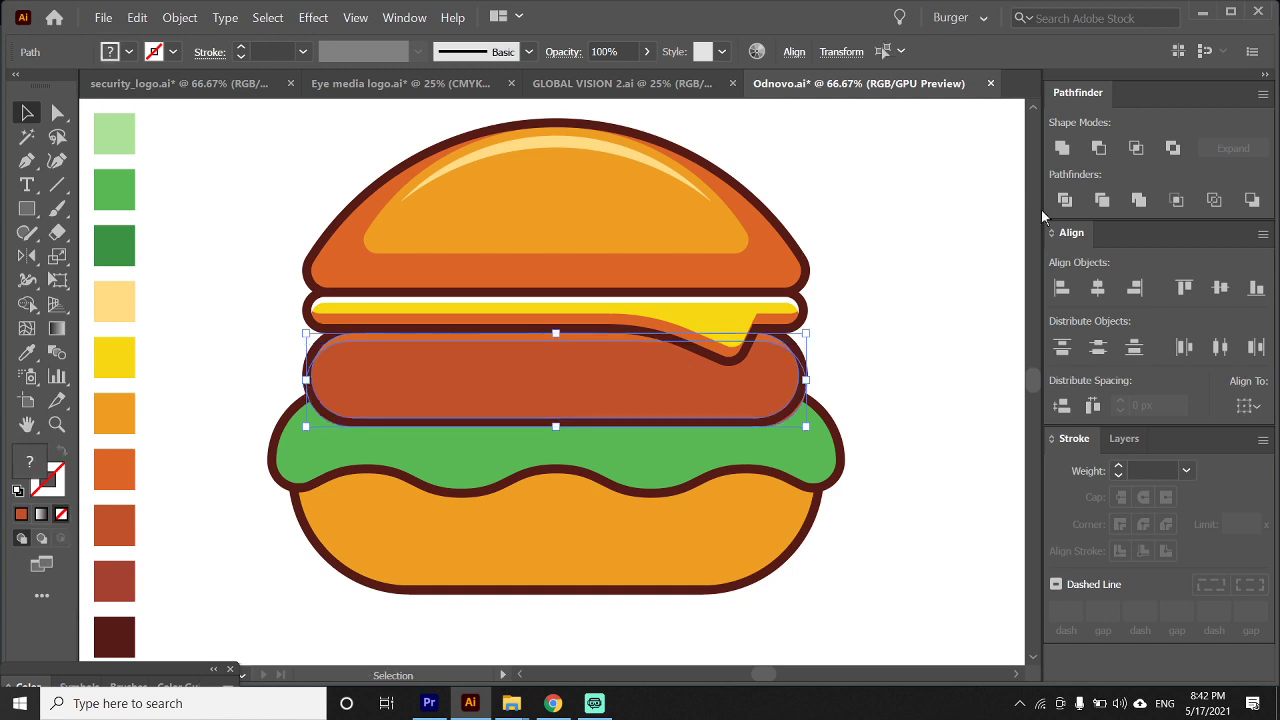
{"action": "left_click", "coordinate": [1099, 148]}
{"action": "left_click", "coordinate": [947, 203]}
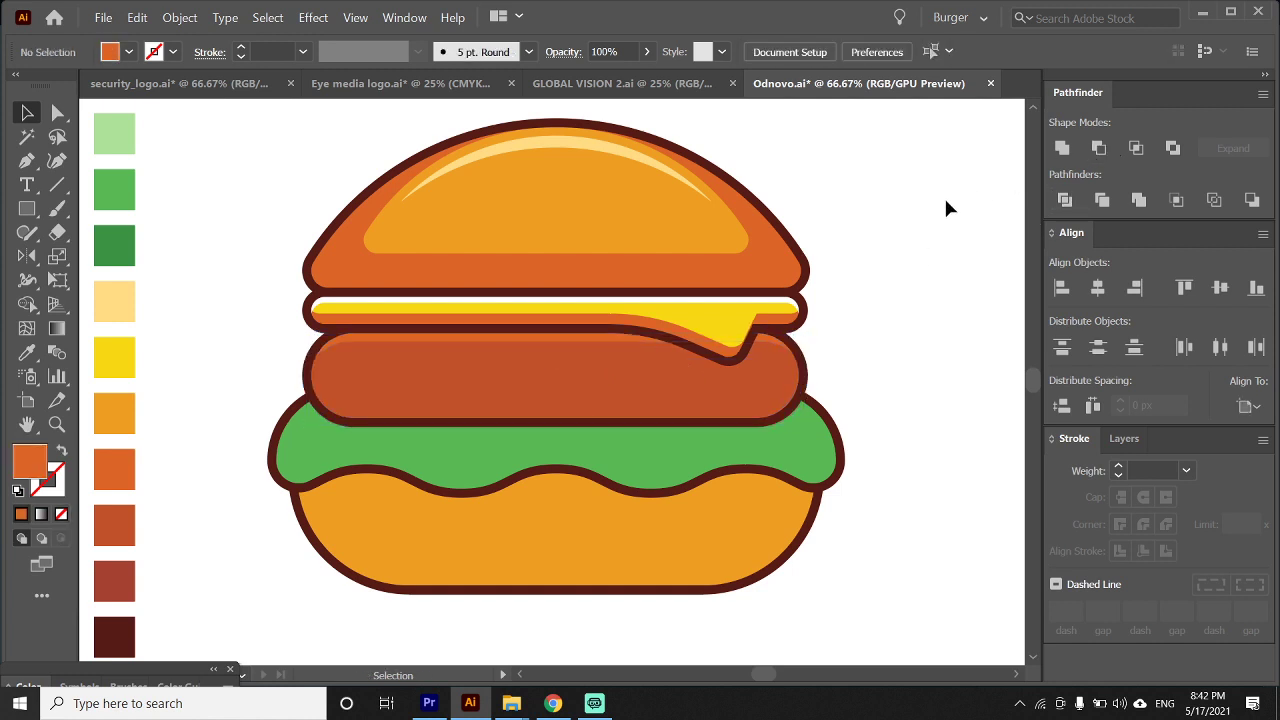
- Duplicate the patty's fill slightly higher and recolor the original fill with the palette's dark red
{"action": "left_click", "coordinate": [617, 375], "text": "ctrl"}
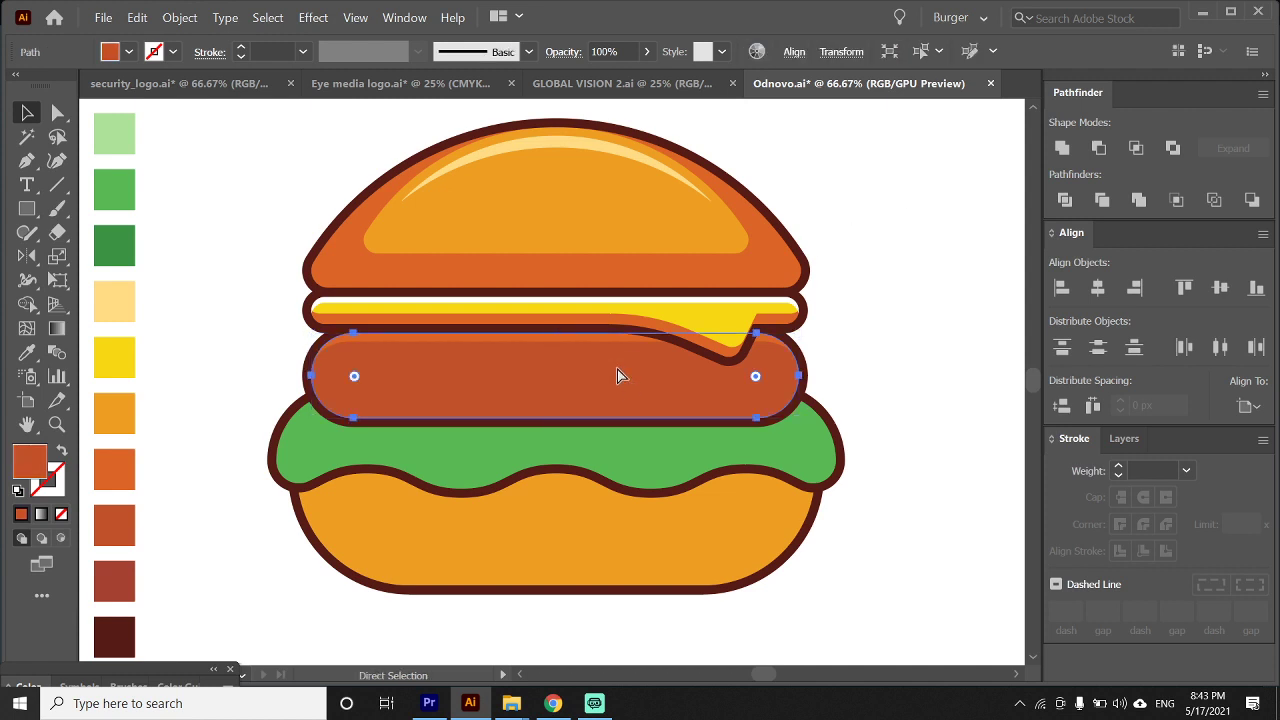
{"action": "left_click_drag", "start_coordinate": [626, 380], "coordinate": [598, 398]}
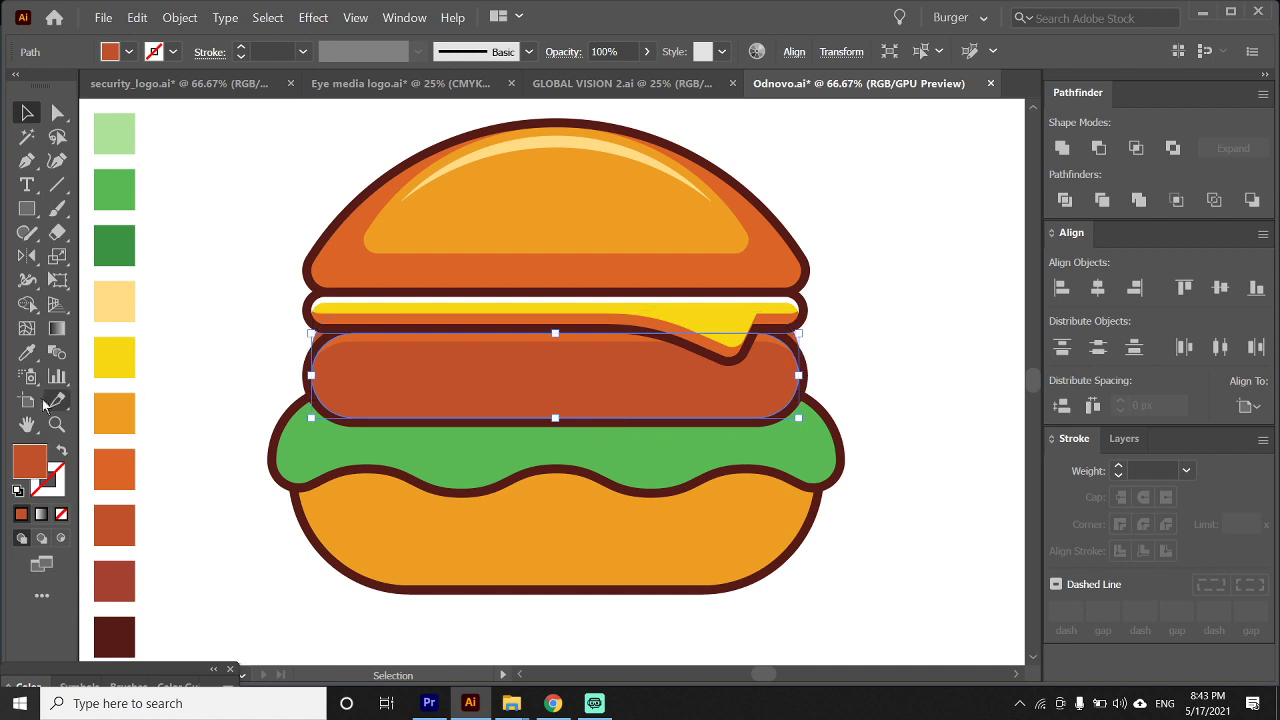
{"action": "left_click", "coordinate": [27, 352]}
{"action": "left_click", "coordinate": [116, 568]}
{"action": "key", "text": "v"}
{"action": "left_click", "coordinate": [246, 467]}
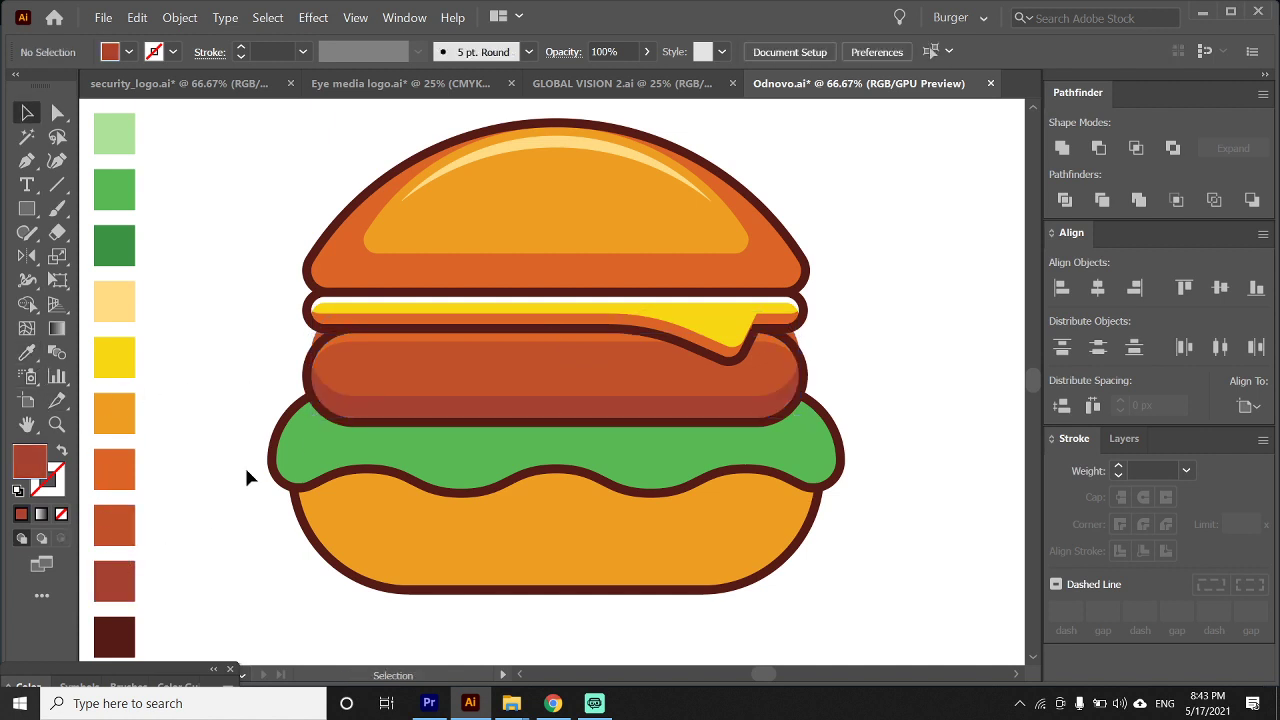
- Subtract the raised patty copy from the dark red shape, leaving a shadow along the patty's lower edge
{"action": "left_click", "coordinate": [414, 380]}
{"action": "left_click", "coordinate": [777, 406], "text": "shift"}
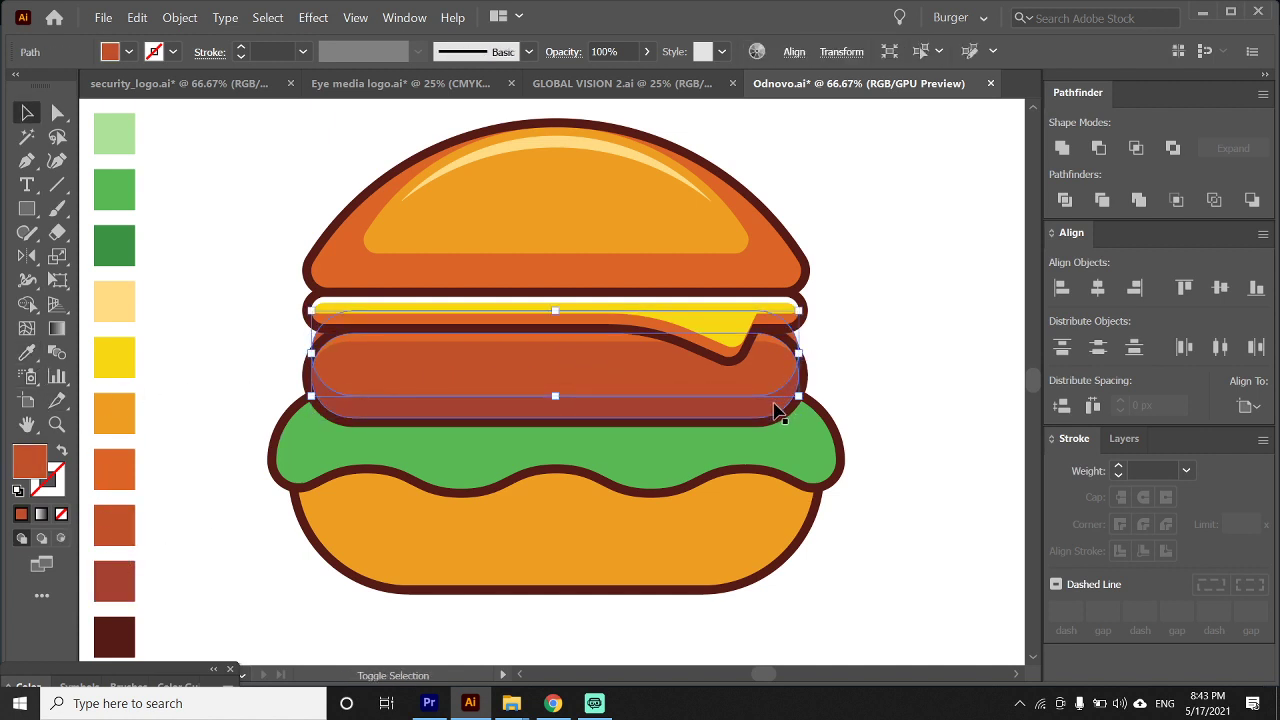
{"action": "left_click", "coordinate": [1087, 147]}
{"action": "left_click", "coordinate": [923, 227]}
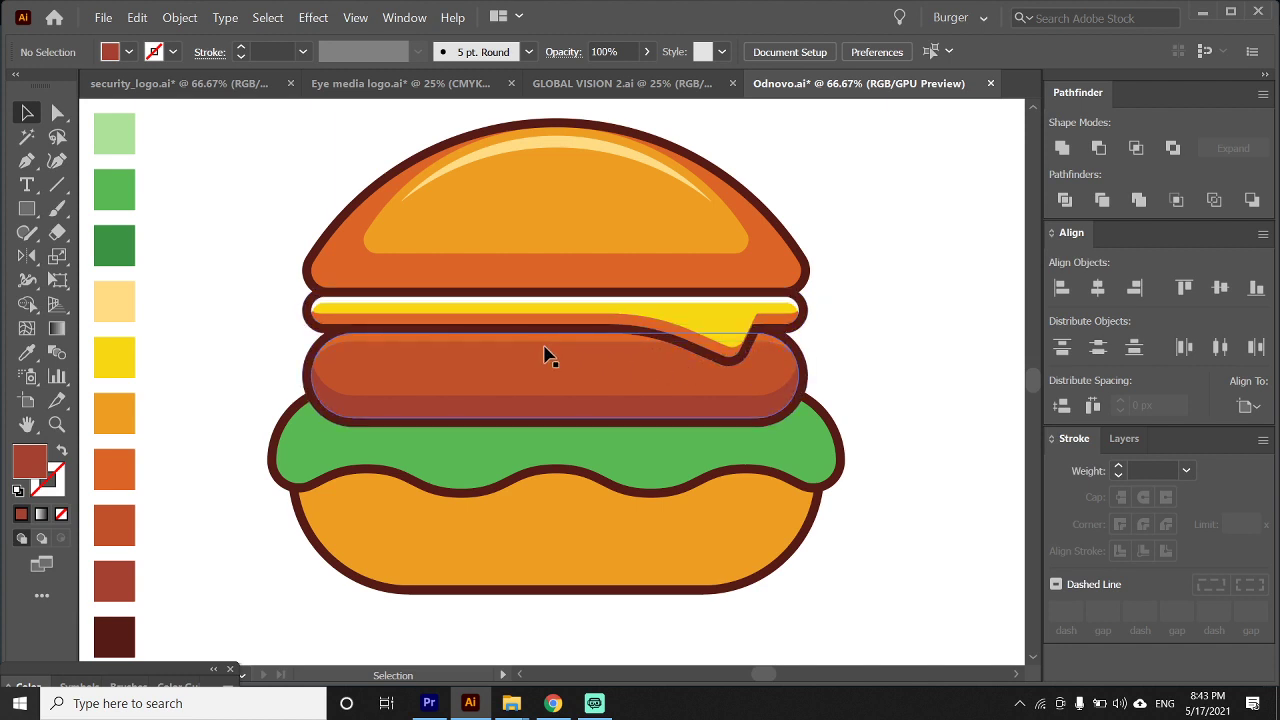
- Duplicate the patty's fill in place and offset the cheese's yellow fill outward by 20 px
{"action": "left_click", "coordinate": [726, 326]}
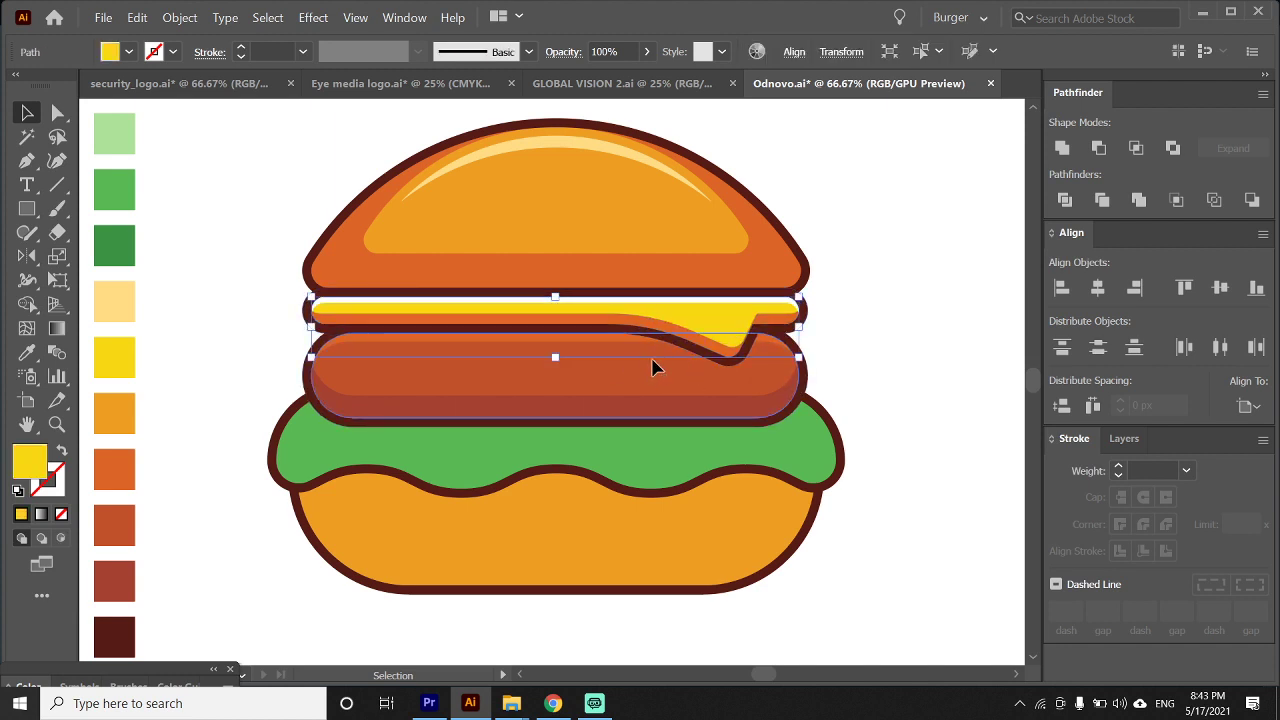
{"action": "left_click", "coordinate": [653, 367]}
{"action": "key", "text": "a"}
{"action": "key", "text": "v"}
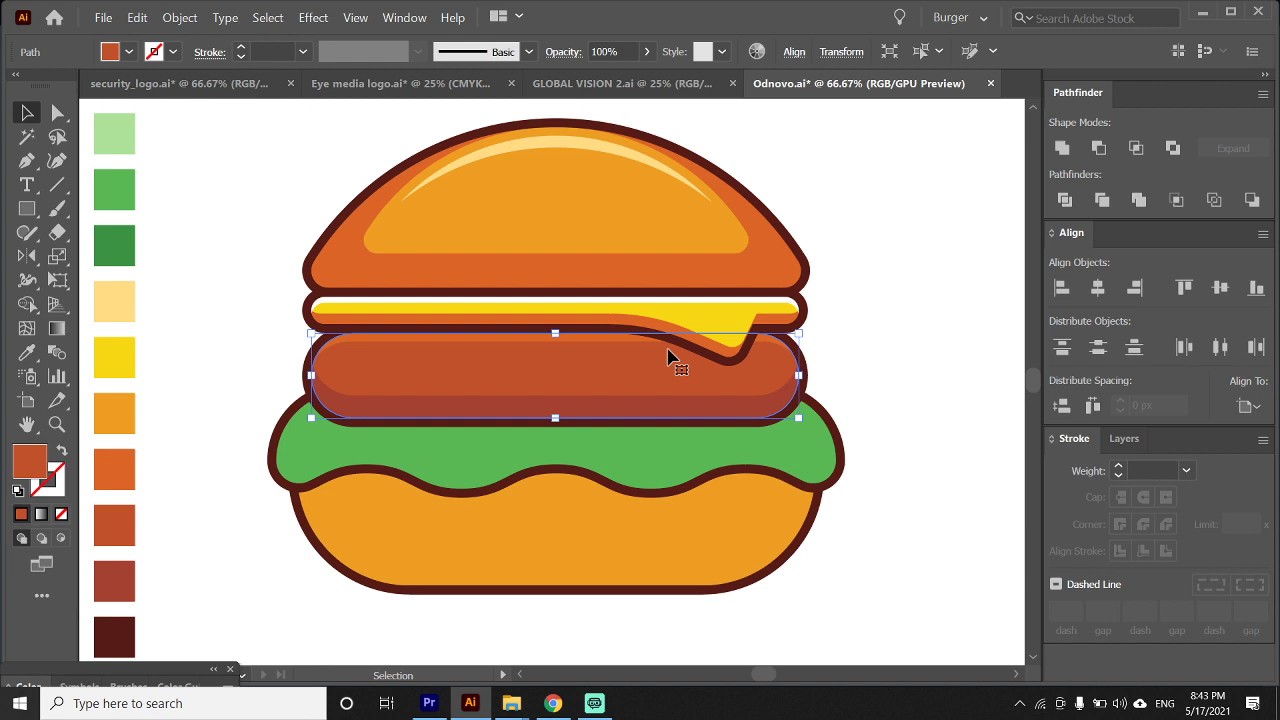
{"action": "left_click", "coordinate": [726, 325]}
{"action": "key", "text": "ctrl+shift+o"}
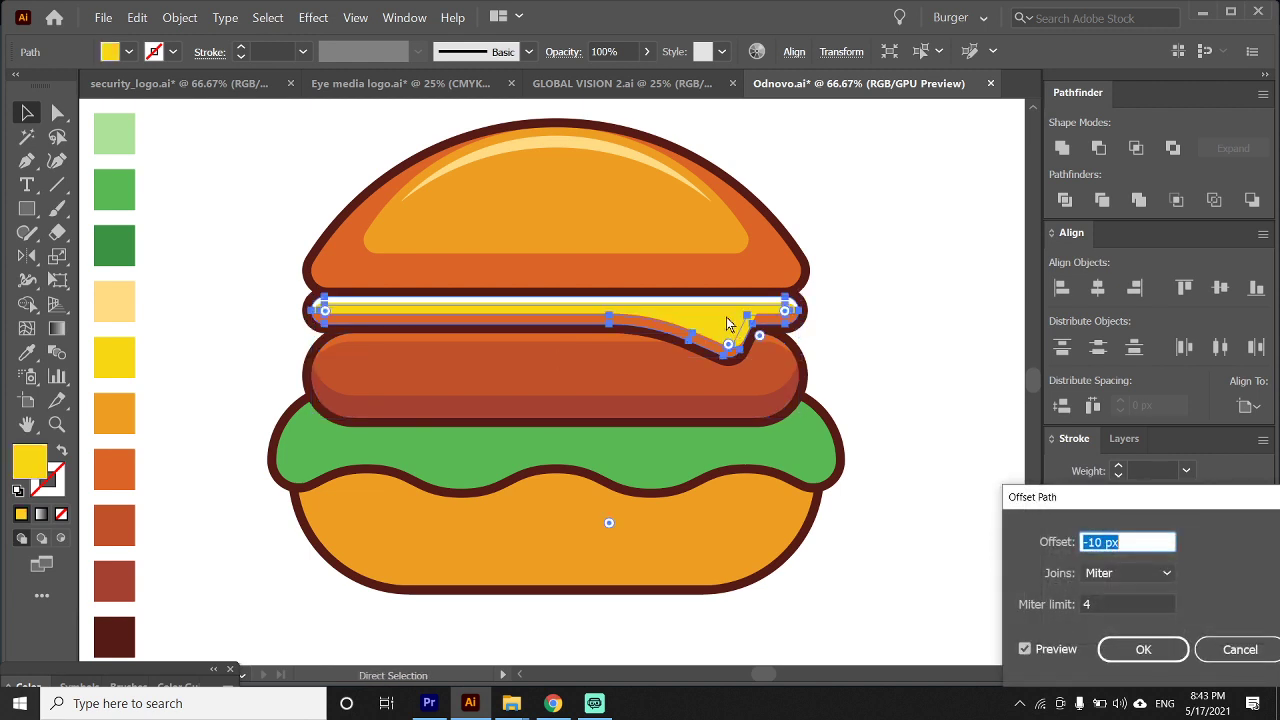
{"action": "type", "text": "10"}
{"action": "key", "text": "Return"}
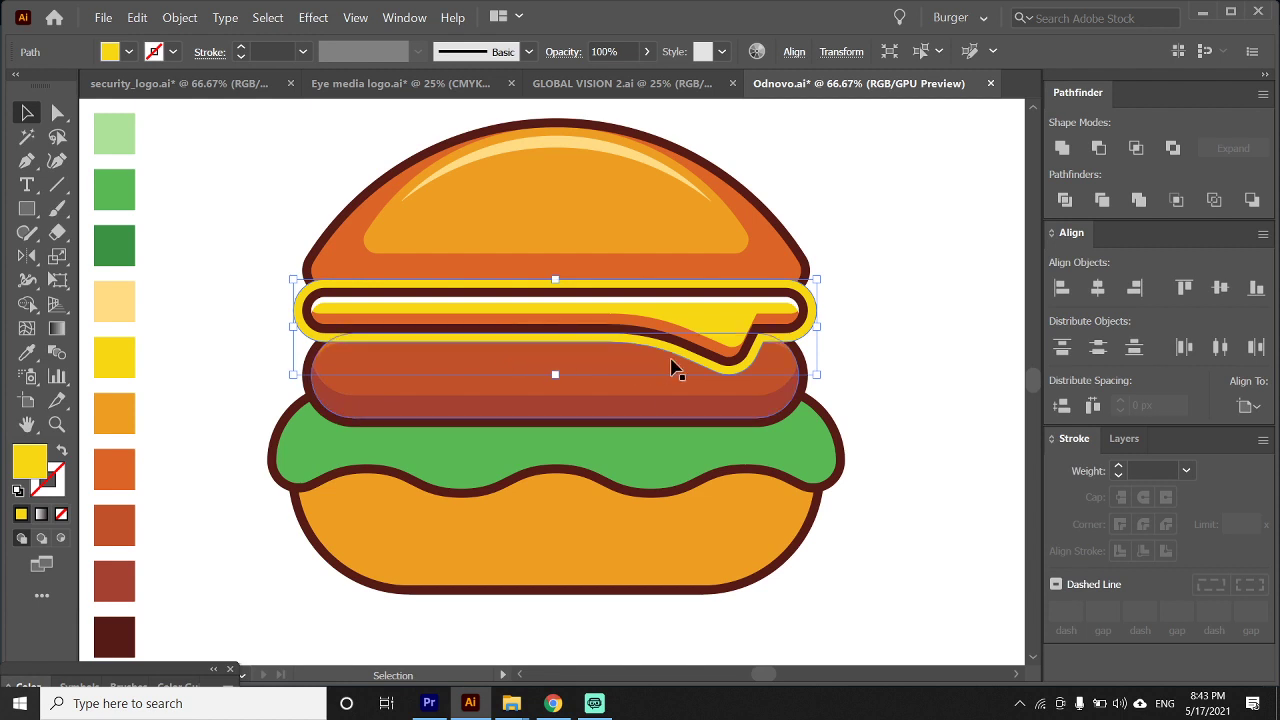
- Intersect the offset cheese shape with the patty copy and recolor the overlap with the patty's dark red shadow color
{"action": "left_click", "coordinate": [675, 368], "text": "shift"}
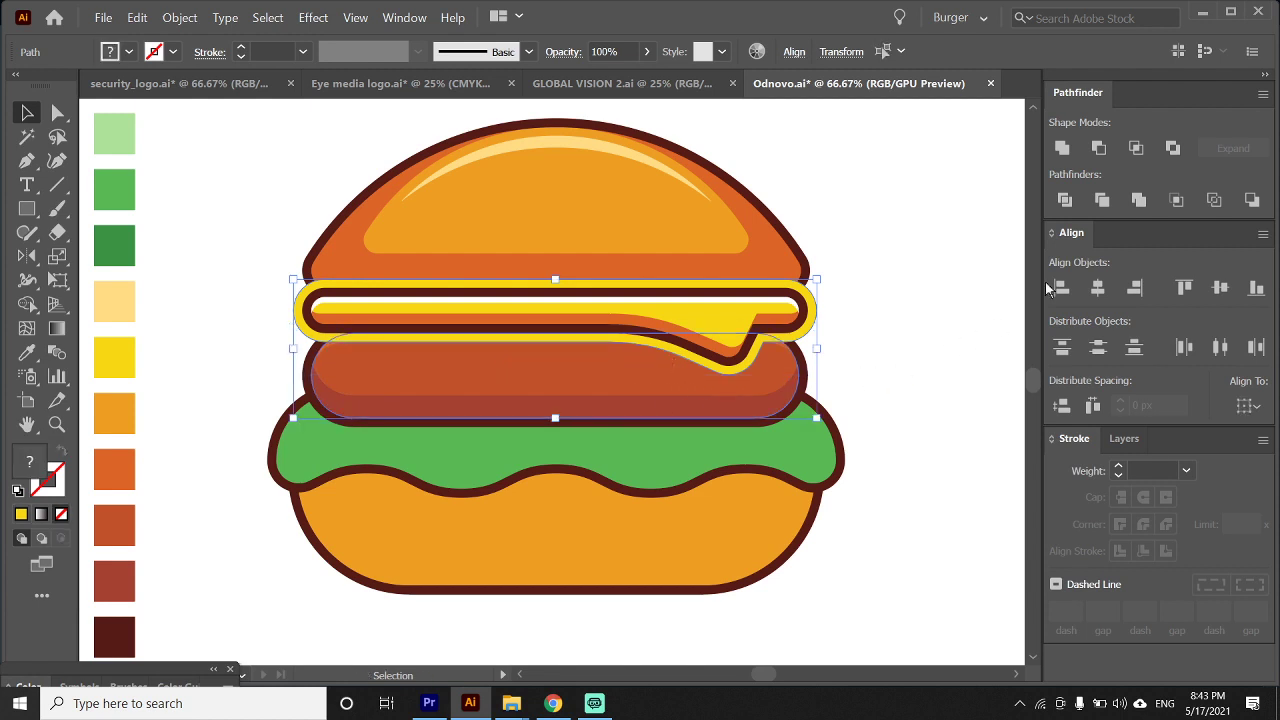
{"action": "left_click", "coordinate": [1136, 148]}
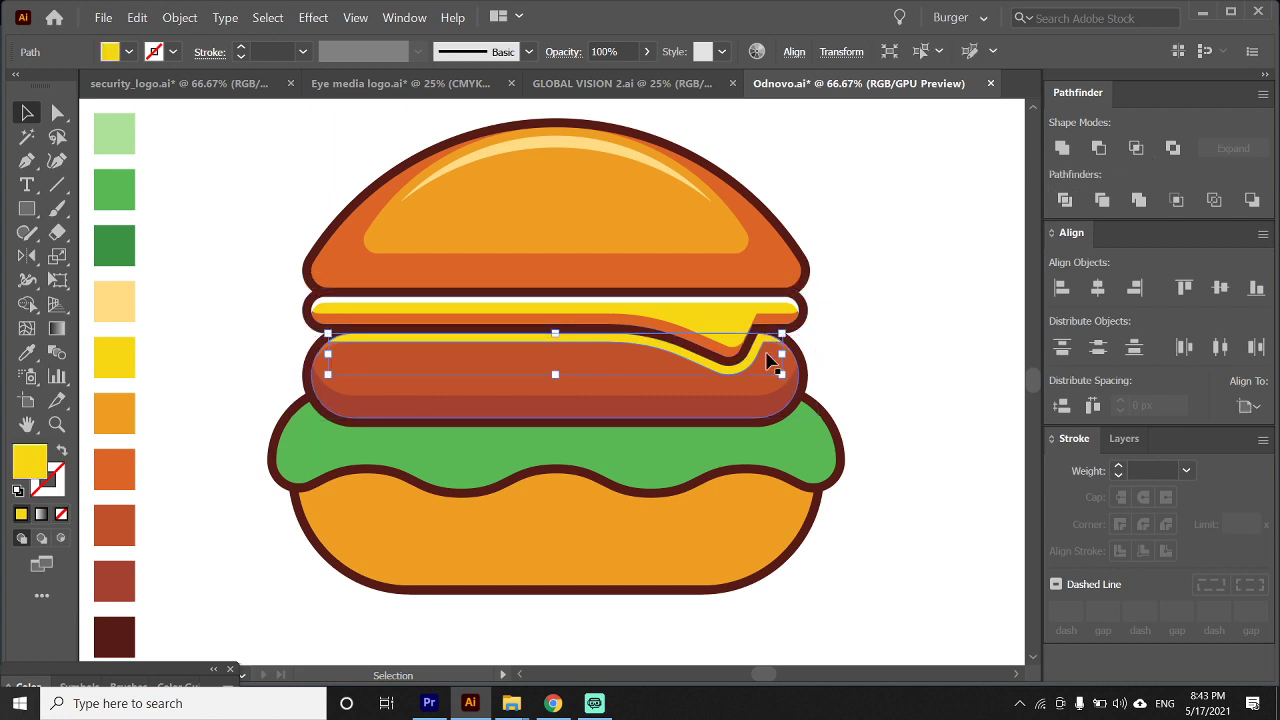
{"action": "key", "text": "i"}
{"action": "left_click", "coordinate": [757, 394]}
{"action": "key", "text": "v"}
{"action": "left_click", "coordinate": [866, 368]}
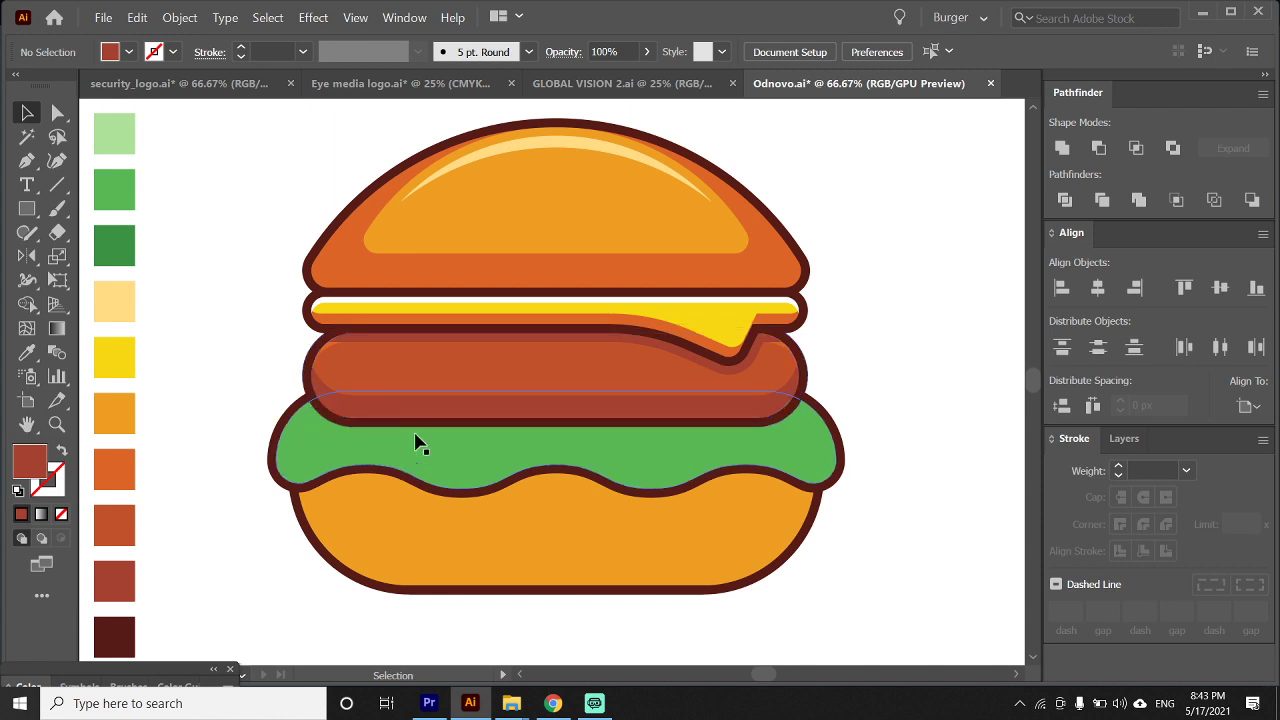
- Duplicate the lettuce's green fill in place and offset the patty's fill outward by 20 px
{"action": "left_click", "coordinate": [712, 445]}
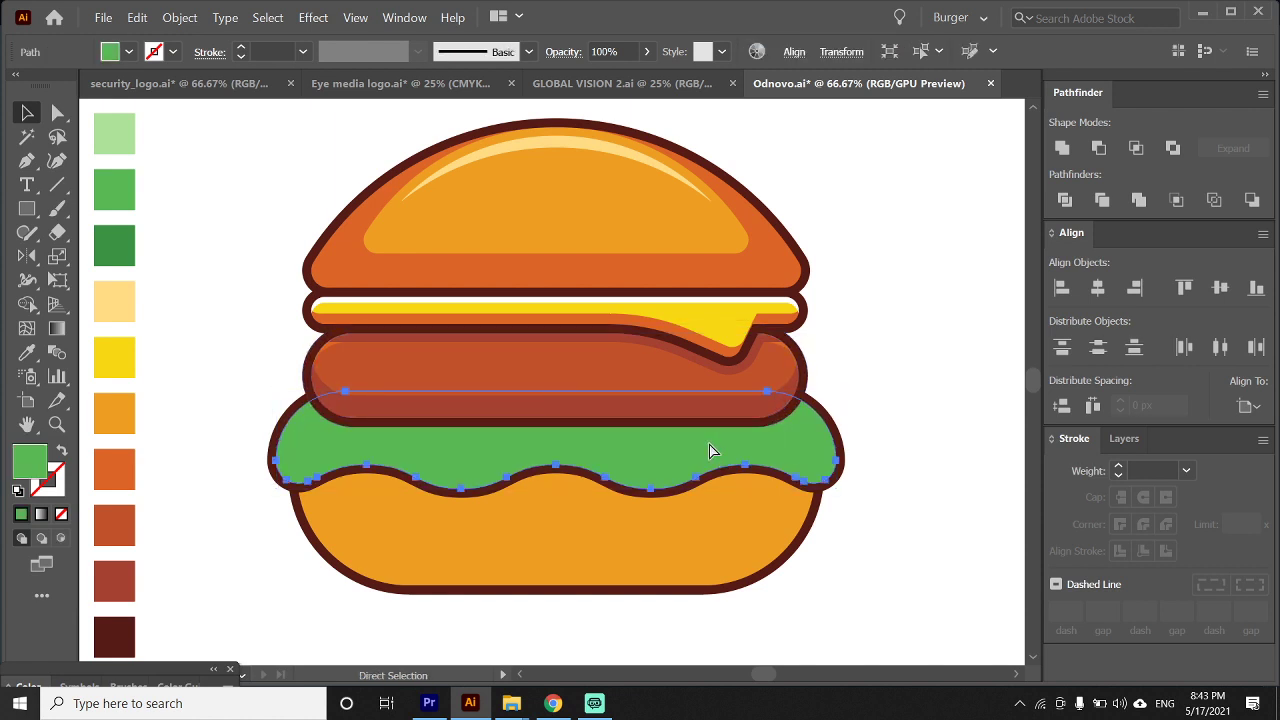
{"action": "left_click", "coordinate": [728, 380]}
{"action": "key", "text": "ctrl+shift+o"}
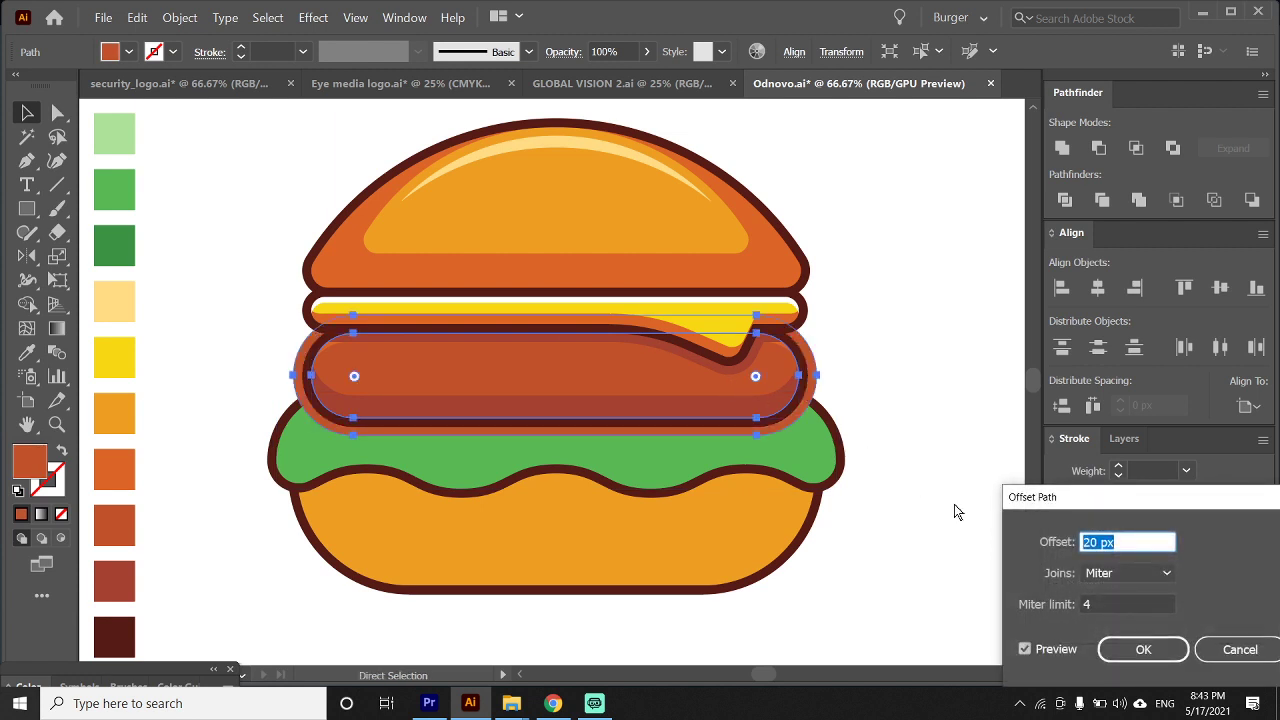
{"action": "left_click", "coordinate": [1132, 649]}
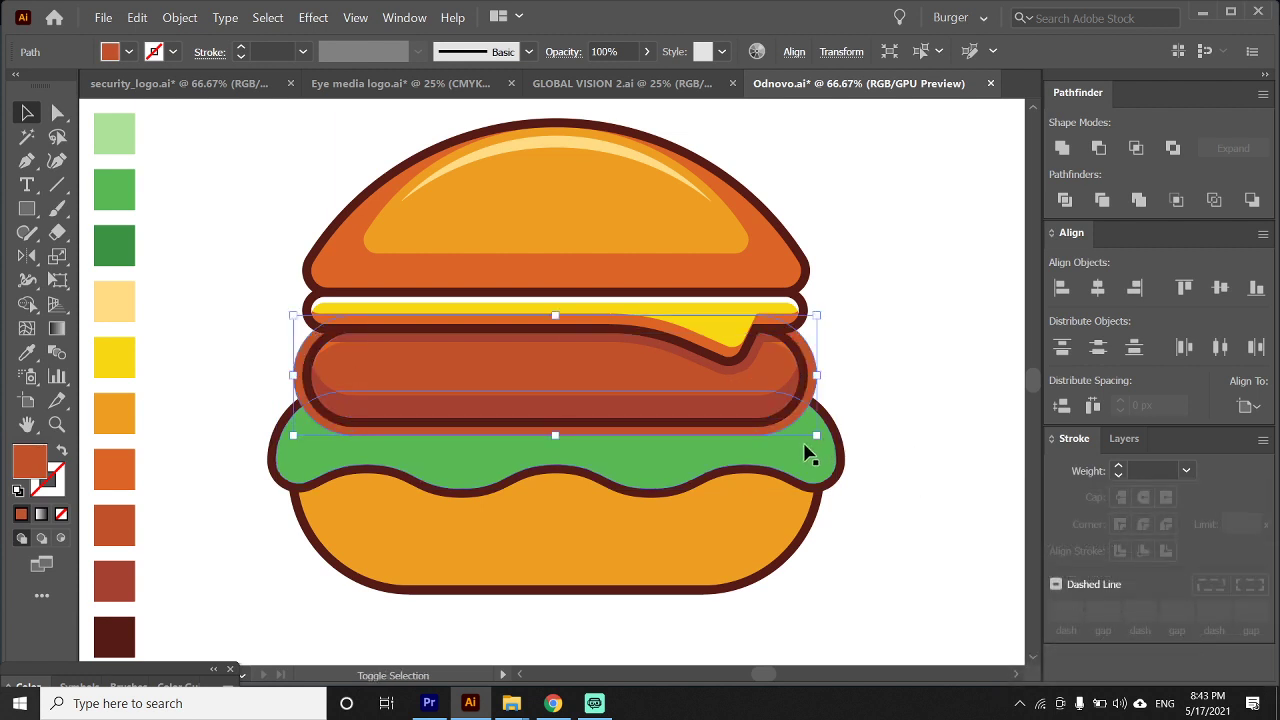
- Intersect the offset patty shape with the lettuce copy and recolor the overlap with the palette's dark green
{"action": "left_click", "coordinate": [825, 452], "text": "shift"}
{"action": "left_click", "coordinate": [1136, 148]}
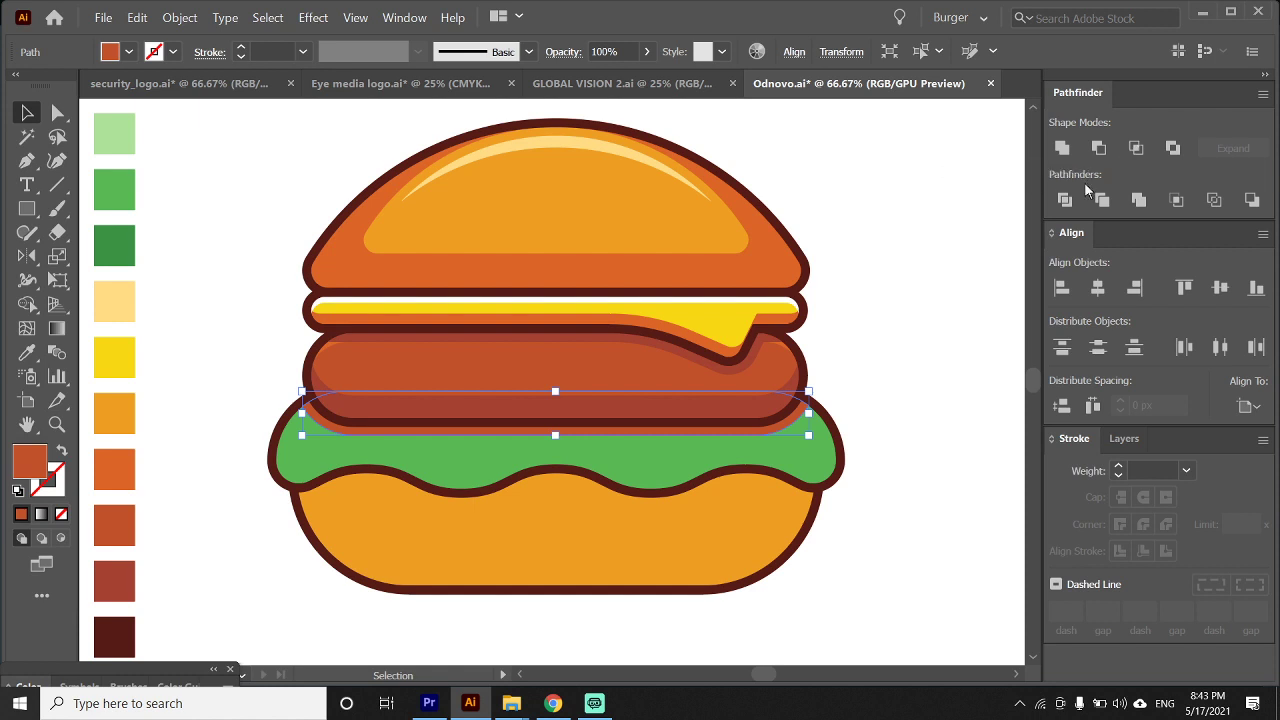
{"action": "left_click", "coordinate": [30, 352]}
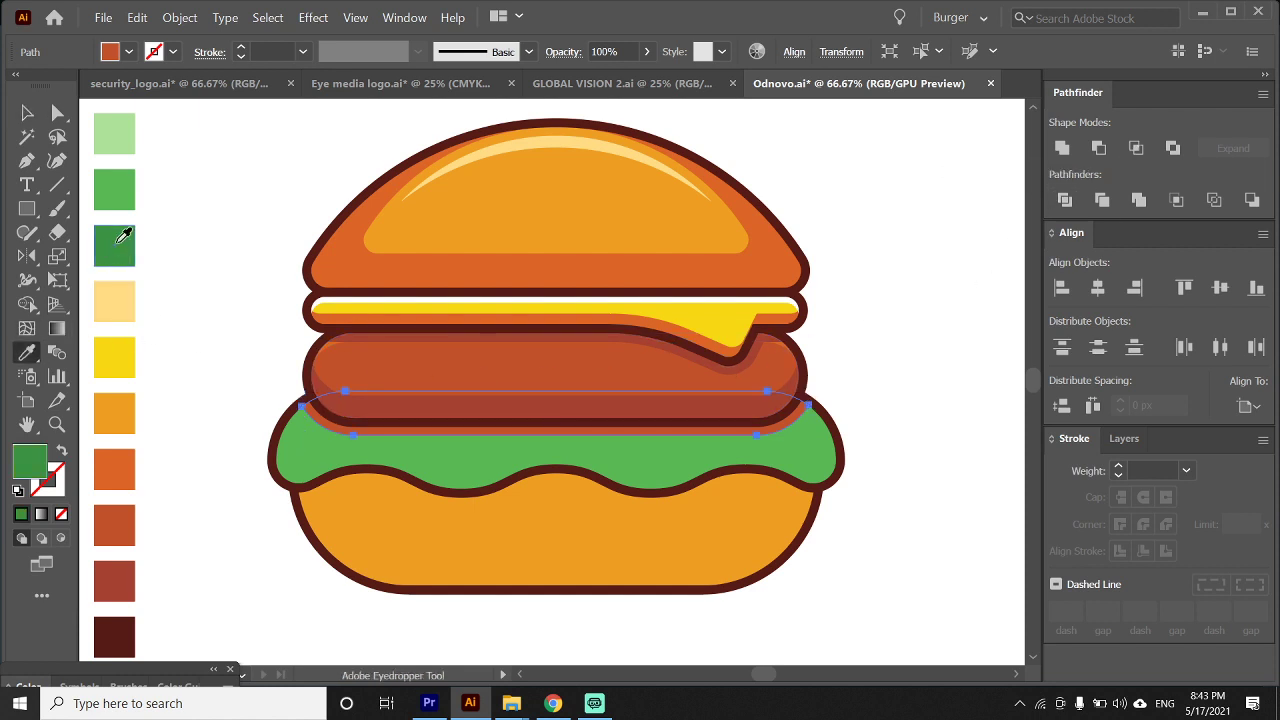
{"action": "left_click", "coordinate": [27, 113]}
{"action": "left_click", "coordinate": [199, 192]}
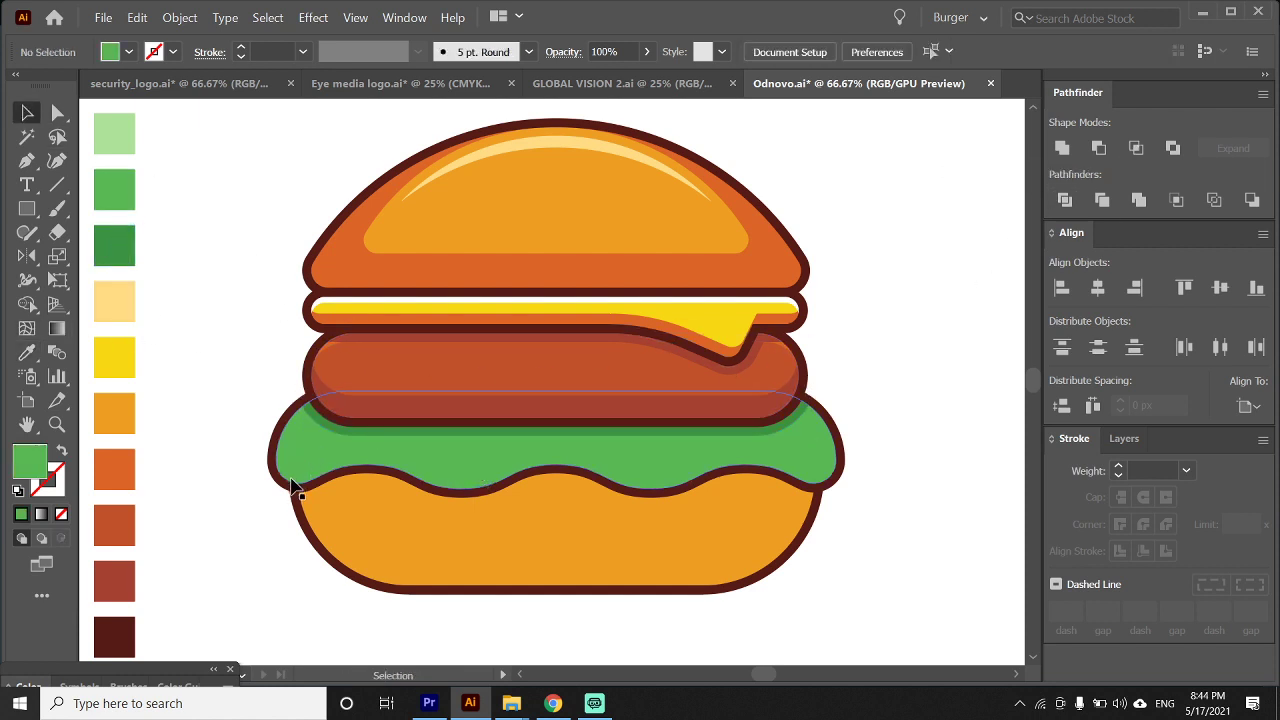
- Duplicate the lettuce's green fill slightly higher and recolor the original fill with the palette's light green
{"action": "left_click", "coordinate": [612, 458], "text": "ctrl"}
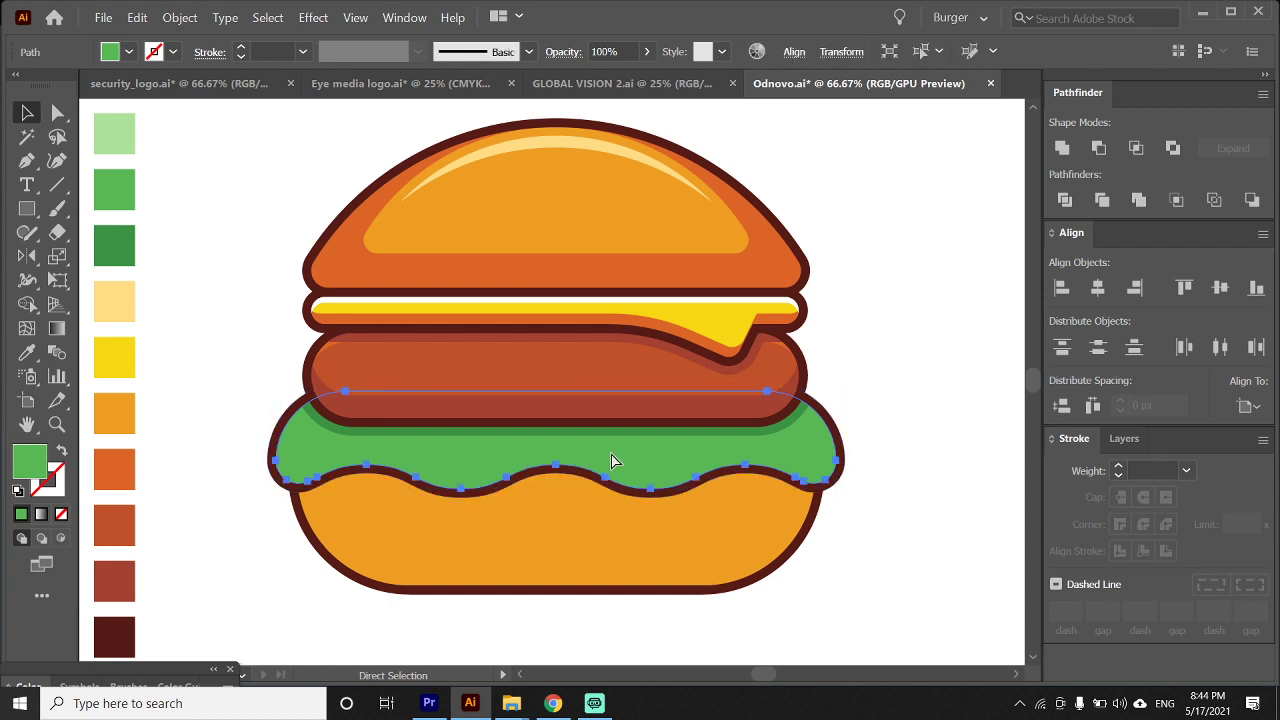
{"action": "left_click_drag", "start_coordinate": [611, 450], "coordinate": [610, 437]}
{"action": "left_click", "coordinate": [470, 482]}
{"action": "key", "text": "i"}
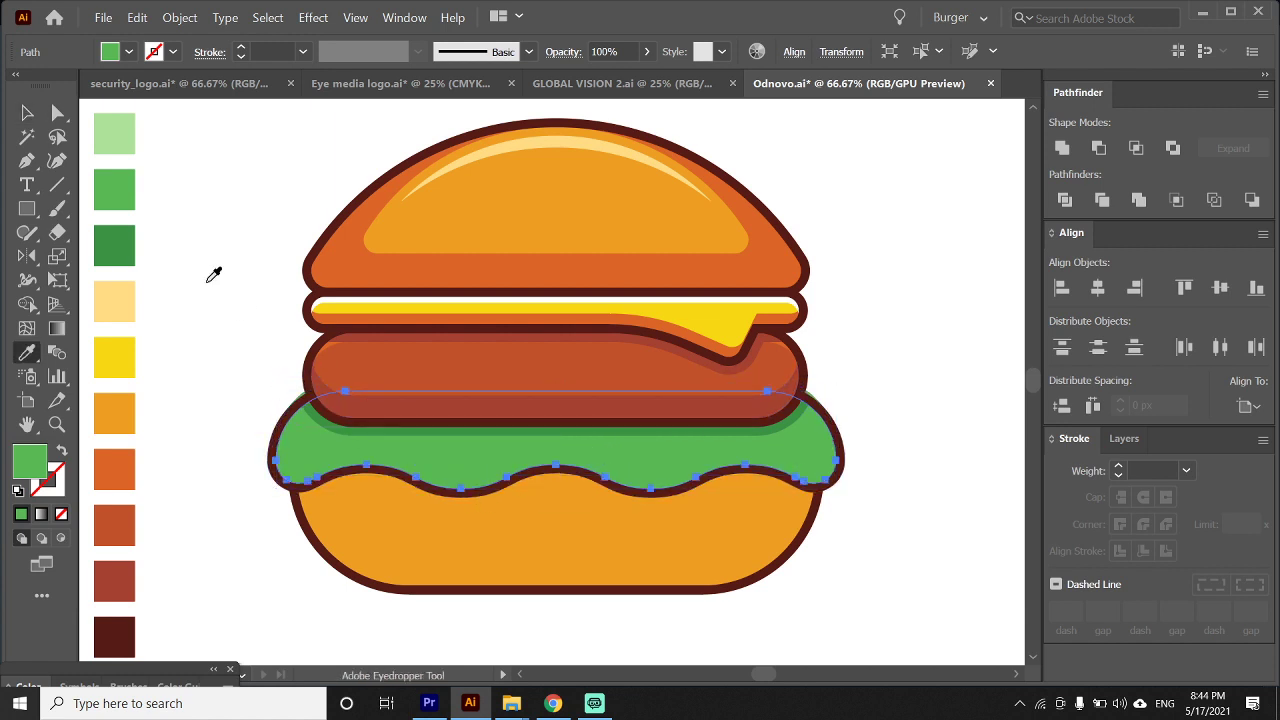
{"action": "left_click", "coordinate": [114, 148]}
{"action": "key", "text": "v"}
- Lower the raised lettuce copy slightly and subtract it from the light green shape, leaving a highlight along the wavy lower edge
{"action": "left_click", "coordinate": [432, 458]}
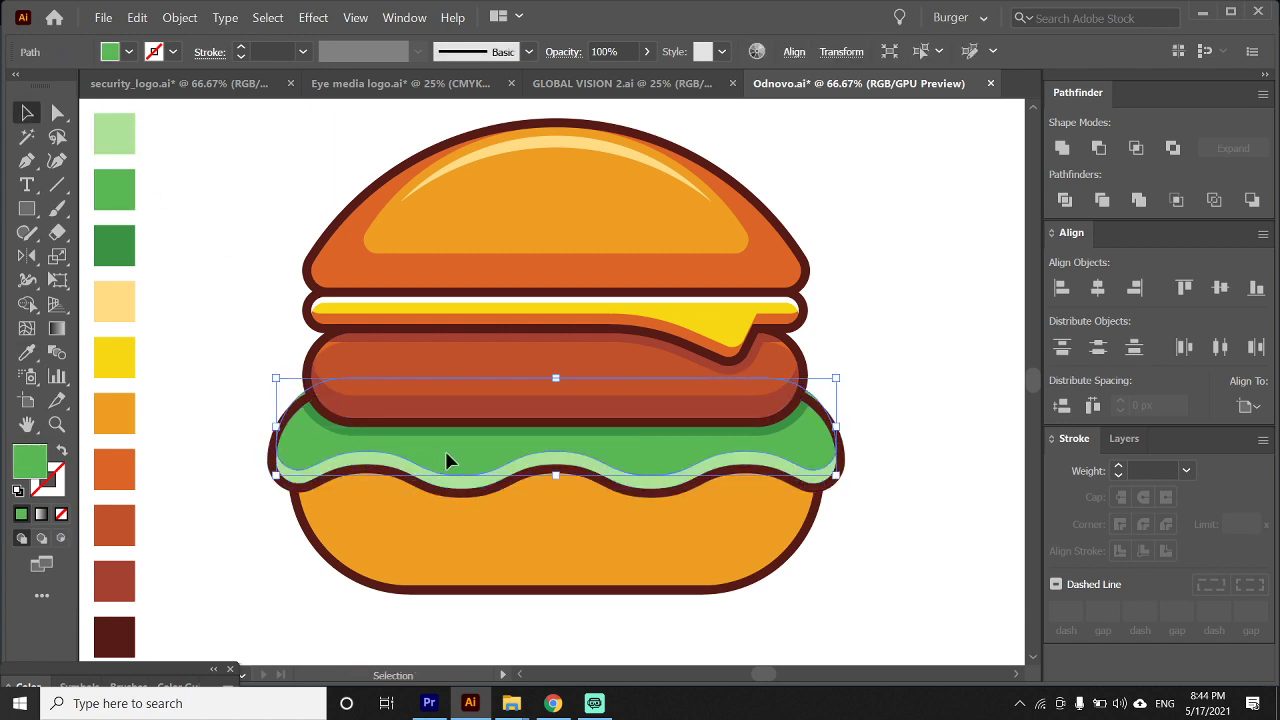
{"action": "left_click_drag", "start_coordinate": [446, 458], "coordinate": [449, 462]}
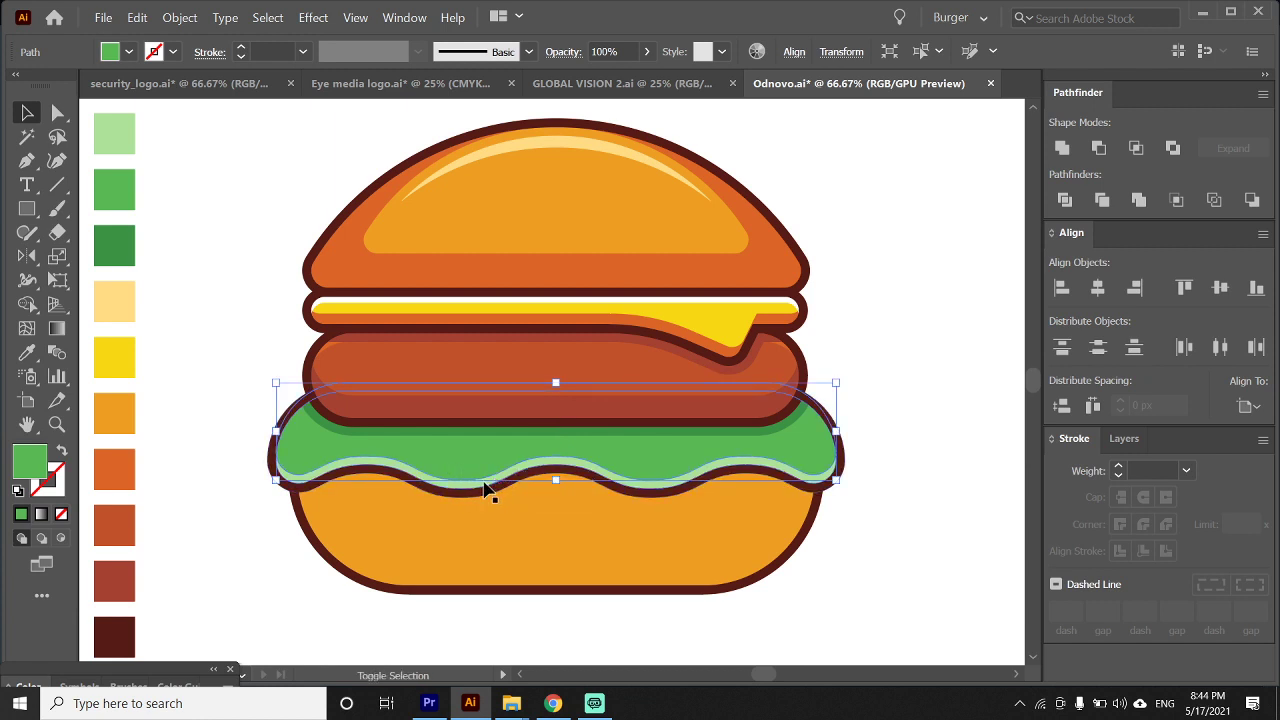
{"action": "left_click", "coordinate": [491, 491], "text": "shift"}
{"action": "left_click", "coordinate": [1099, 147]}
{"action": "left_click", "coordinate": [923, 224]}
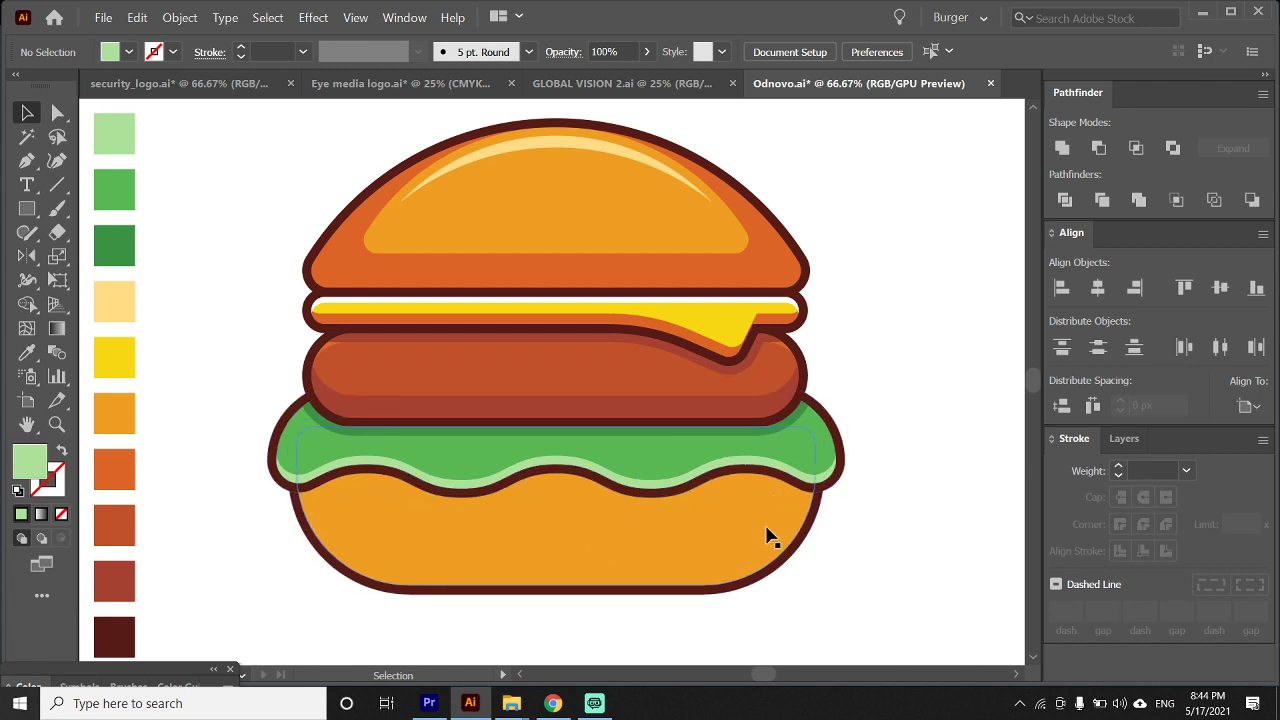
- Offset the lettuce's green fill outward by 20 px and intersect it with a copy of the bottom bun's fill
{"action": "left_click", "coordinate": [464, 492]}
{"action": "left_click", "coordinate": [452, 454]}
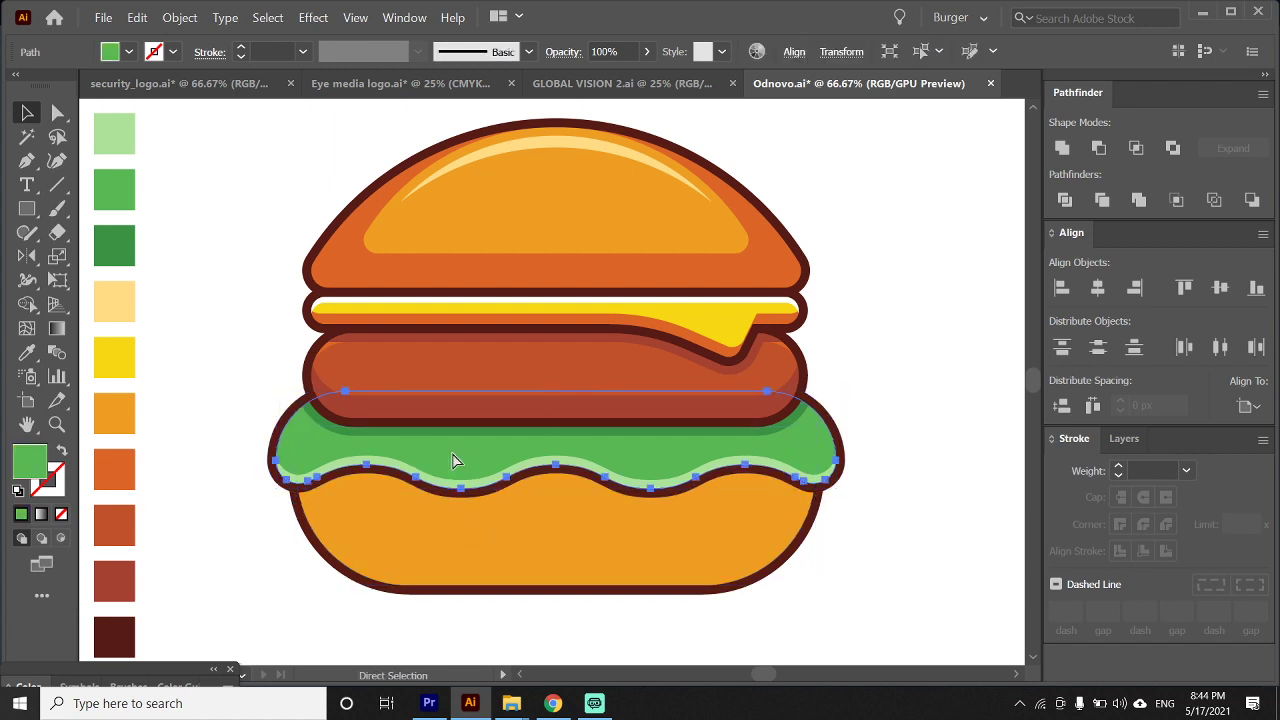
{"action": "key", "text": "ctrl+shift+o"}
{"action": "left_click", "coordinate": [1113, 647]}
{"action": "left_click", "coordinate": [690, 570], "text": "shift"}
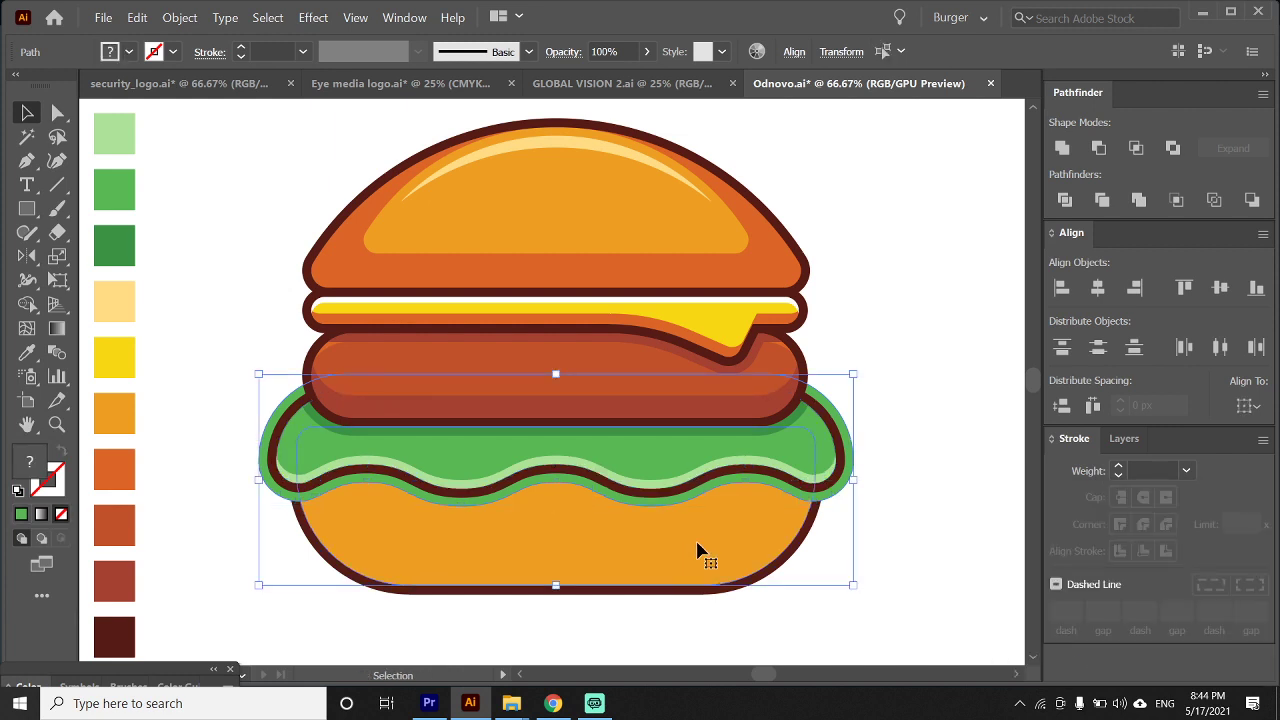
{"action": "left_click", "coordinate": [1136, 147]}
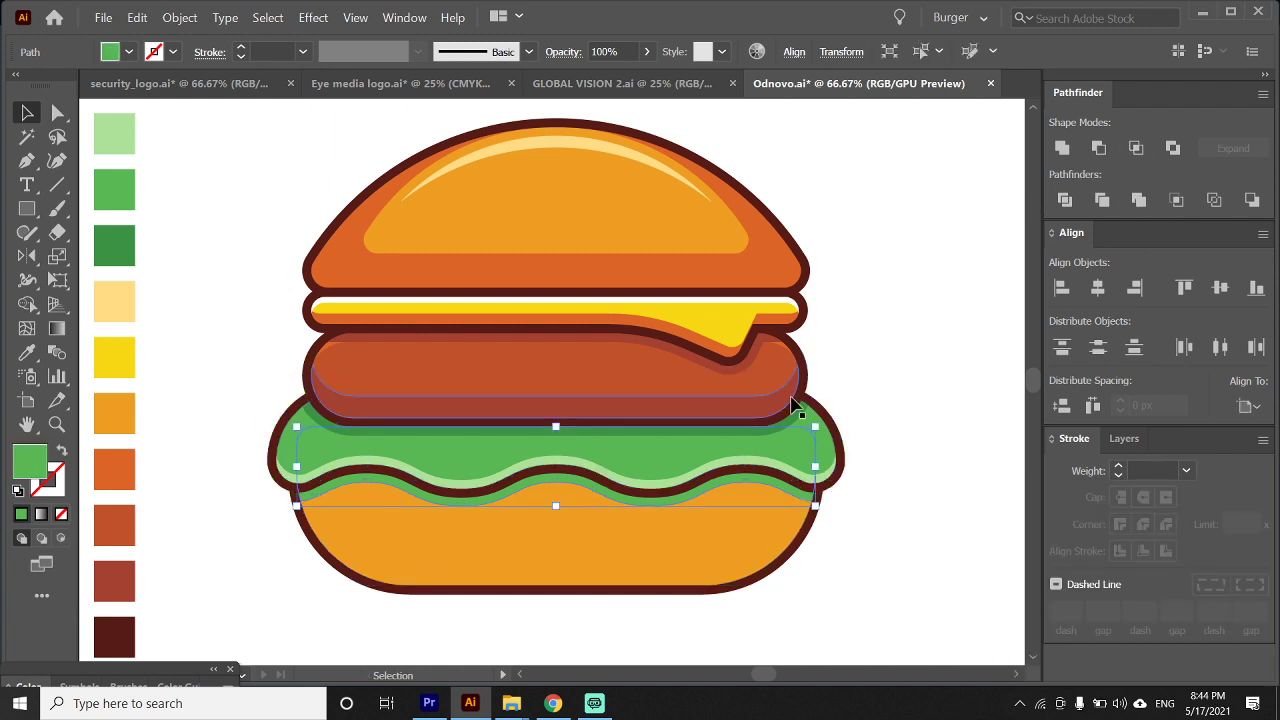
- Recolor the wavy overlap shape along the bottom bun's upper edge with the top bun's dark orange
{"action": "key", "text": "i"}
{"action": "left_click", "coordinate": [566, 285]}
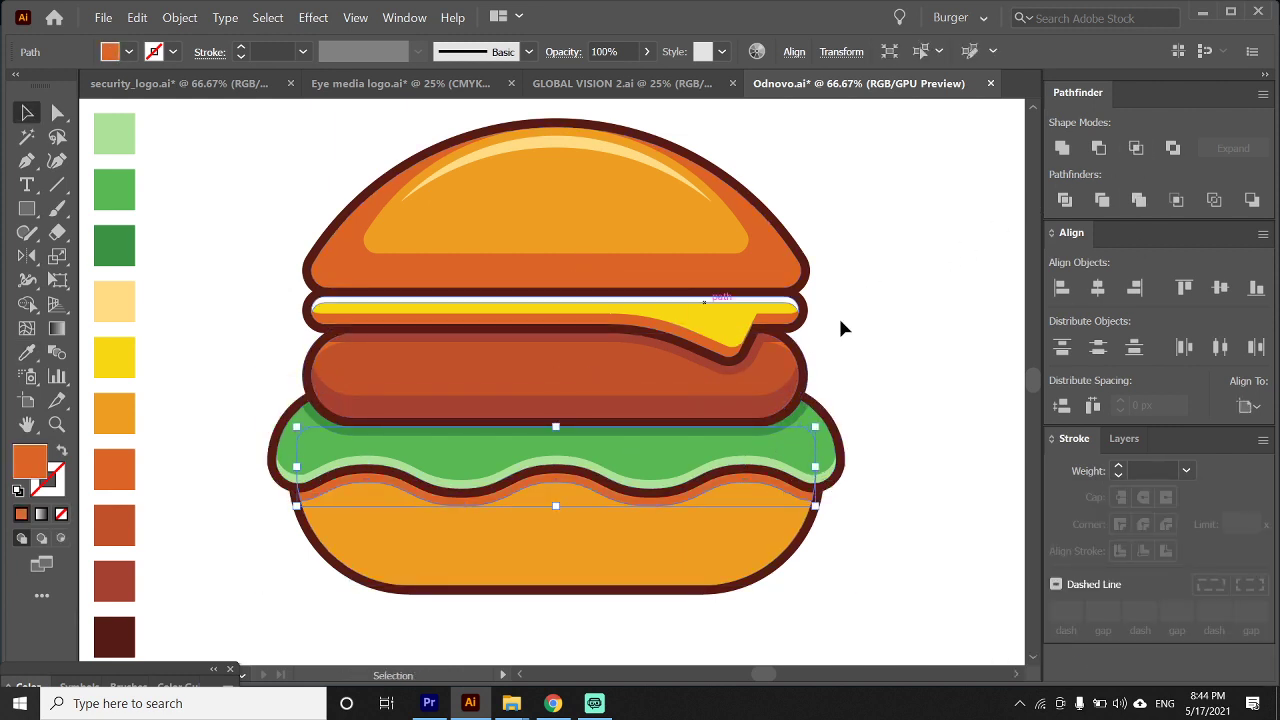
{"action": "key", "text": "a"}
{"action": "left_click", "coordinate": [843, 326]}
- Duplicate the bottom bun's light orange fill with a raised lower edge and recolor the original fill dark orange
{"action": "left_click", "coordinate": [740, 542]}
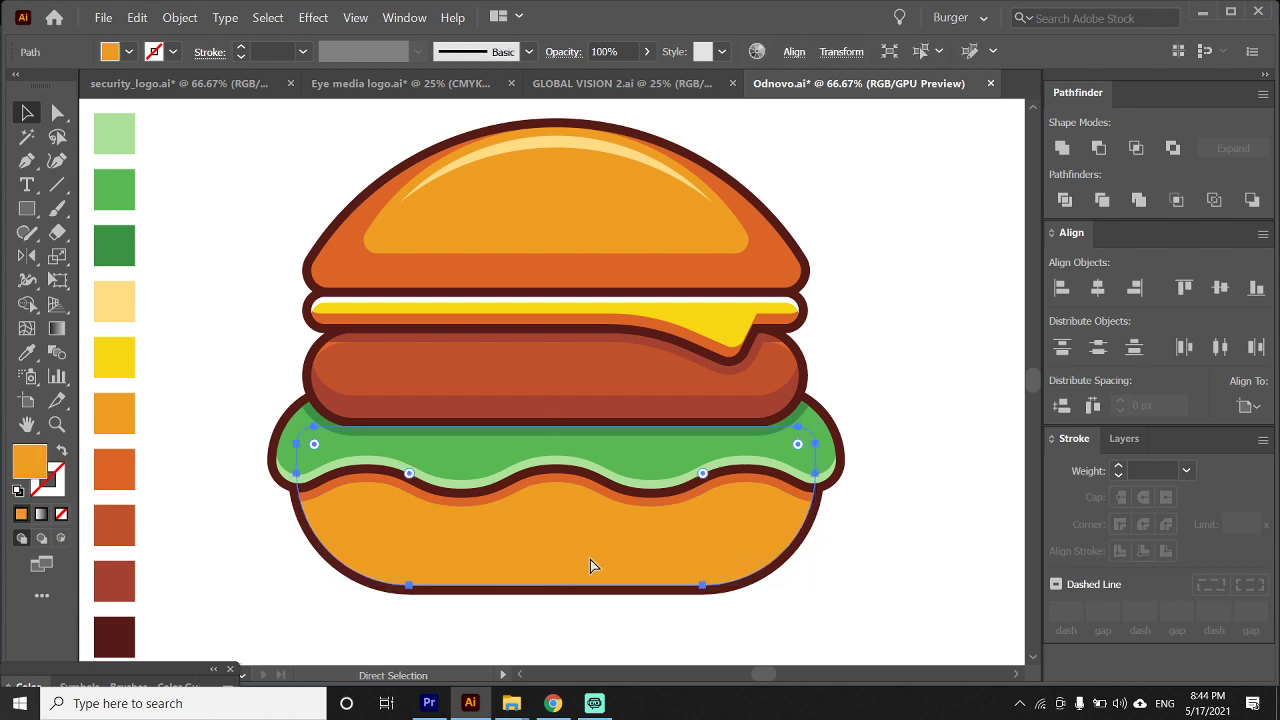
{"action": "key", "text": "v"}
{"action": "left_click_drag", "start_coordinate": [557, 585], "coordinate": [557, 556]}
{"action": "key", "text": "a"}
{"action": "left_click", "coordinate": [556, 574]}
{"action": "key", "text": "i"}
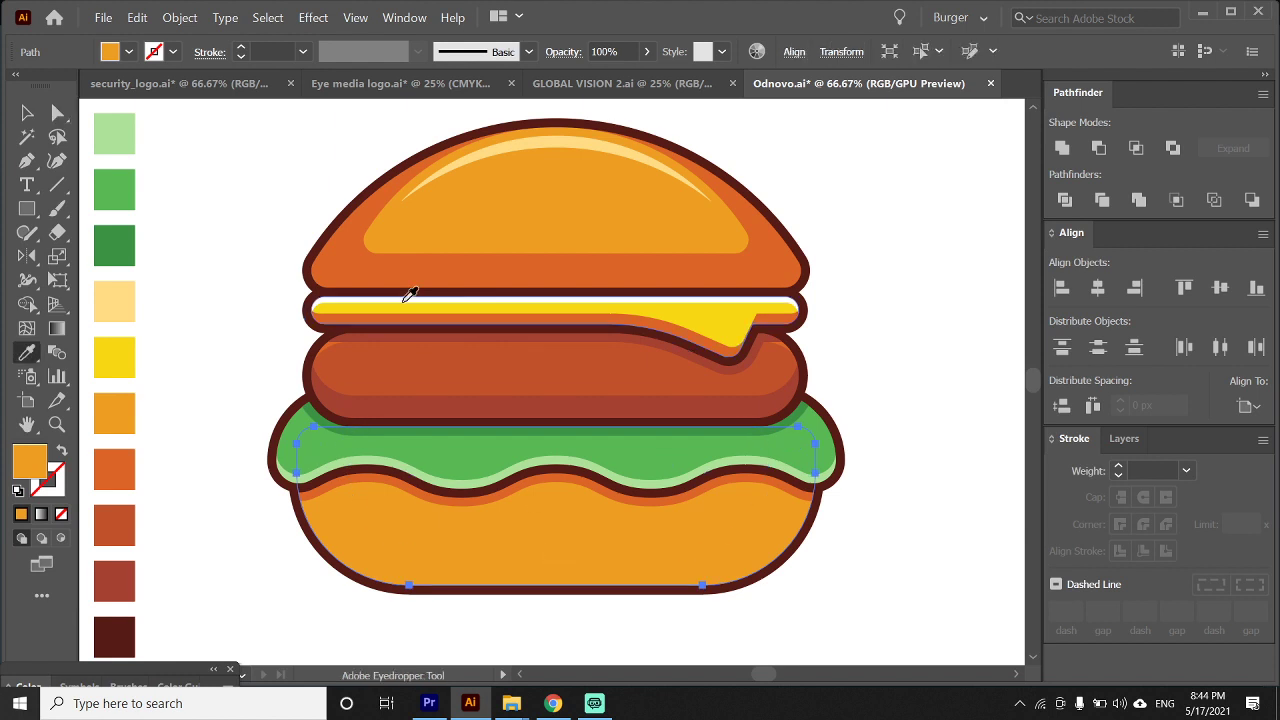
{"action": "left_click", "coordinate": [407, 284]}
- Stretch the bottom bun's light orange copy slightly upward, leaving a dark orange shadow around its lower edge
{"action": "key", "text": "v"}
{"action": "key", "text": "a"}
{"action": "left_click", "coordinate": [537, 527]}
{"action": "key", "text": "v"}
{"action": "left_click_drag", "start_coordinate": [557, 427], "coordinate": [557, 412]}
{"action": "left_click", "coordinate": [945, 341]}
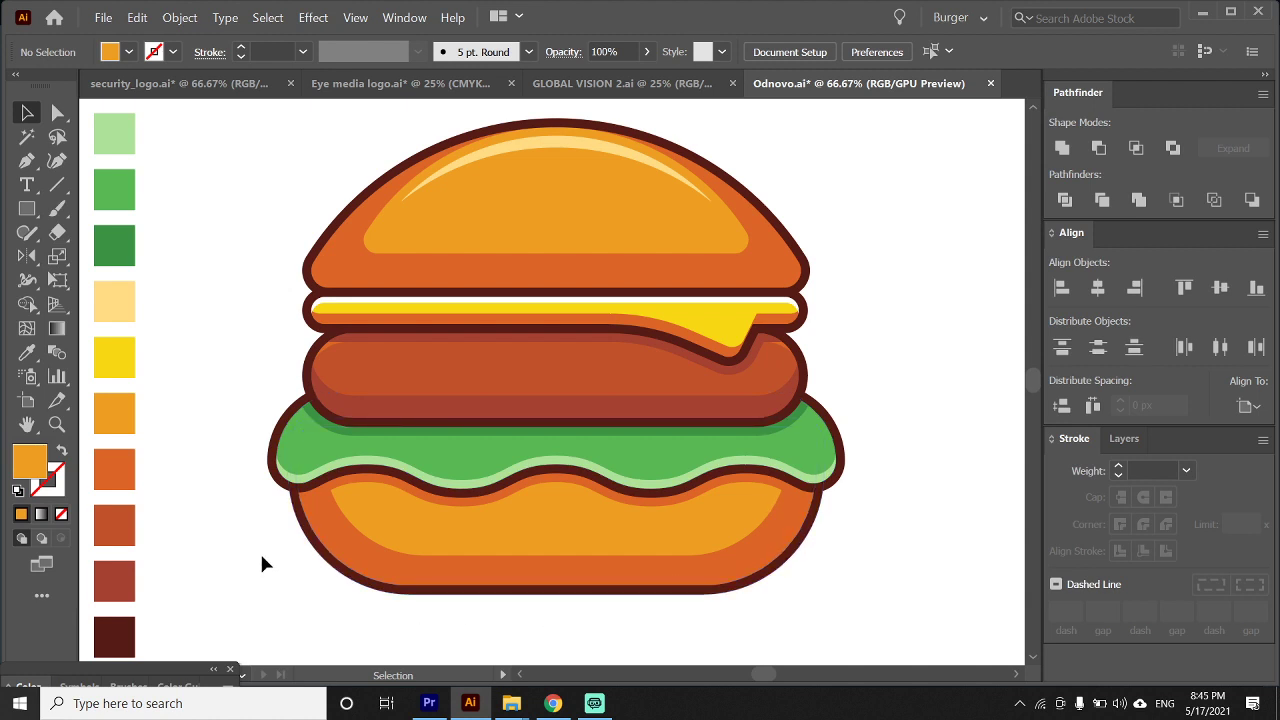
- Draw a wide, flat ellipse across the base of the burger and send it to the back
{"action": "left_click", "coordinate": [27, 209]}
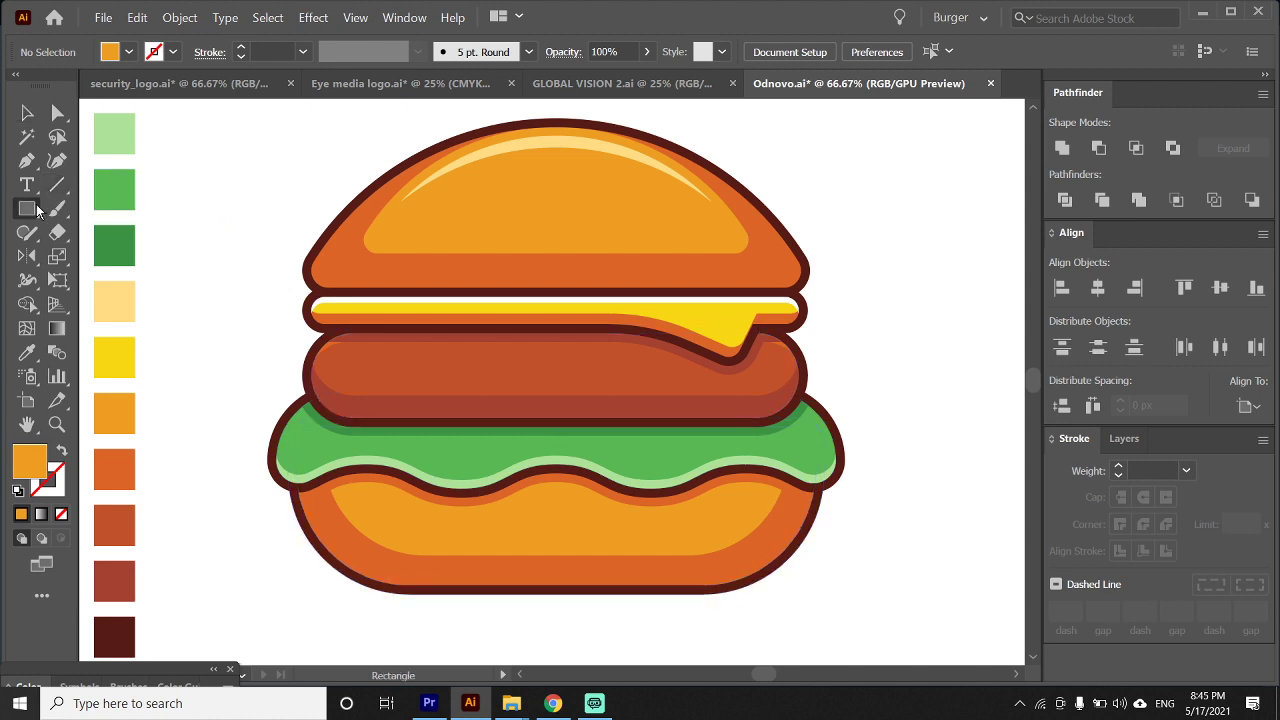
{"action": "left_click", "coordinate": [100, 257]}
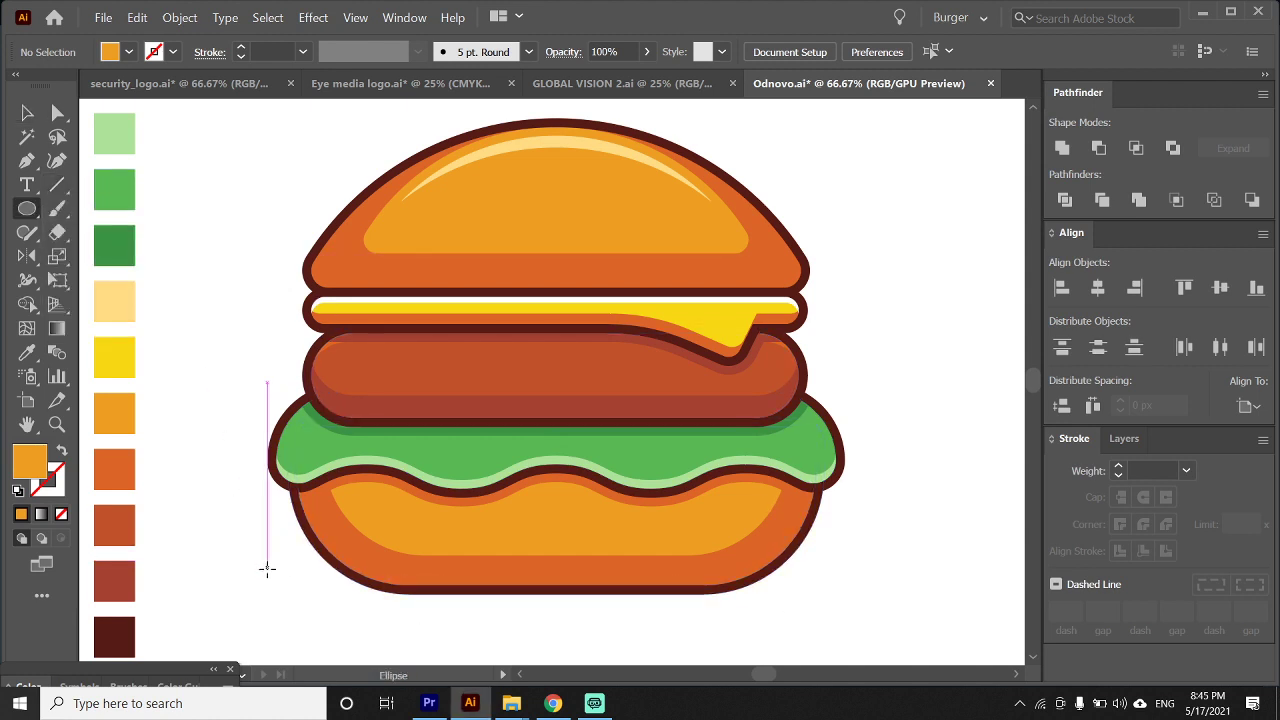
{"action": "left_click_drag", "start_coordinate": [267, 565], "coordinate": [845, 613]}
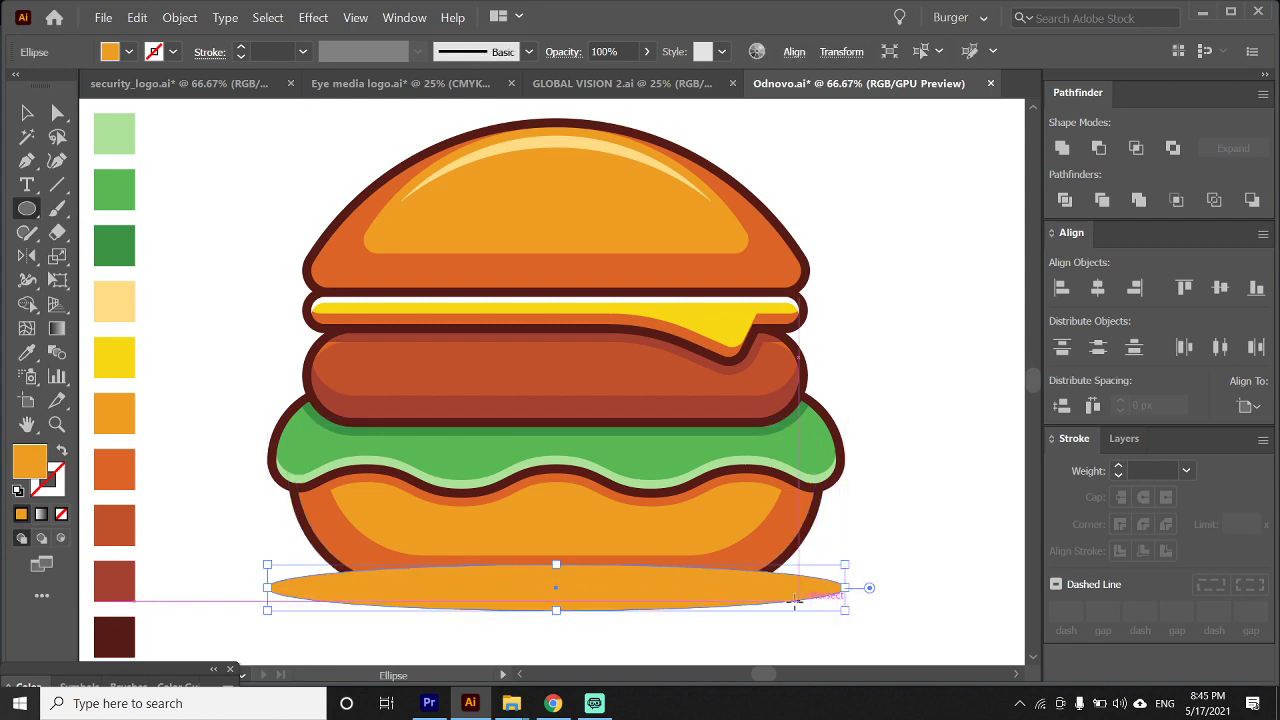
{"action": "right_click", "coordinate": [633, 588]}
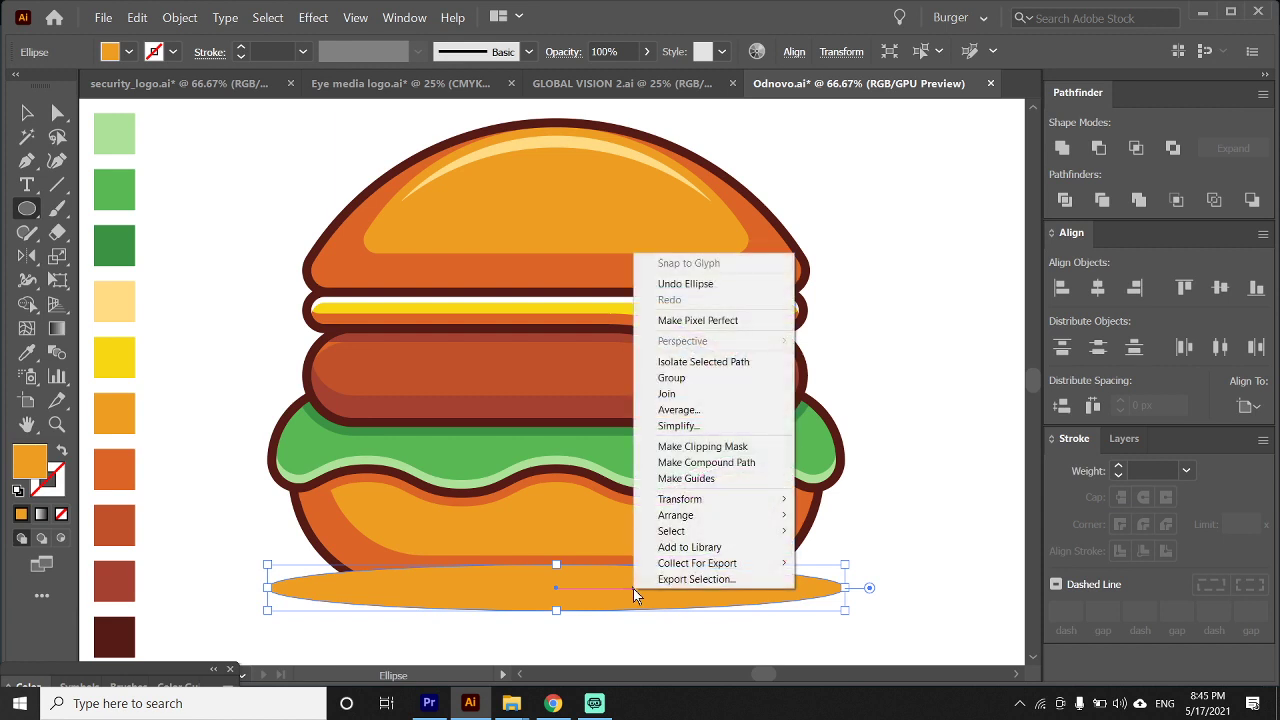
{"action": "mouse_move", "coordinate": [700, 515]}
{"action": "left_click", "coordinate": [842, 565]}
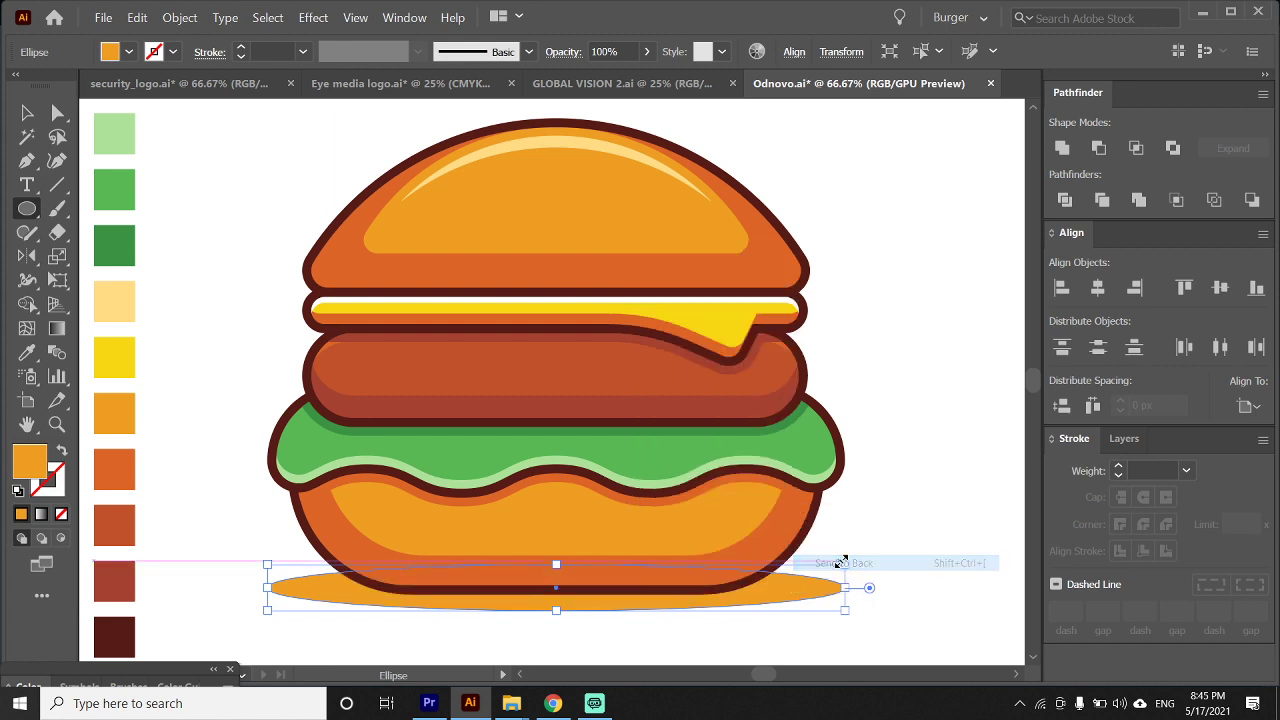
- Recolor the ground ellipse with the outline's dark brown and make it slightly flatter from below
{"action": "key", "text": "i"}
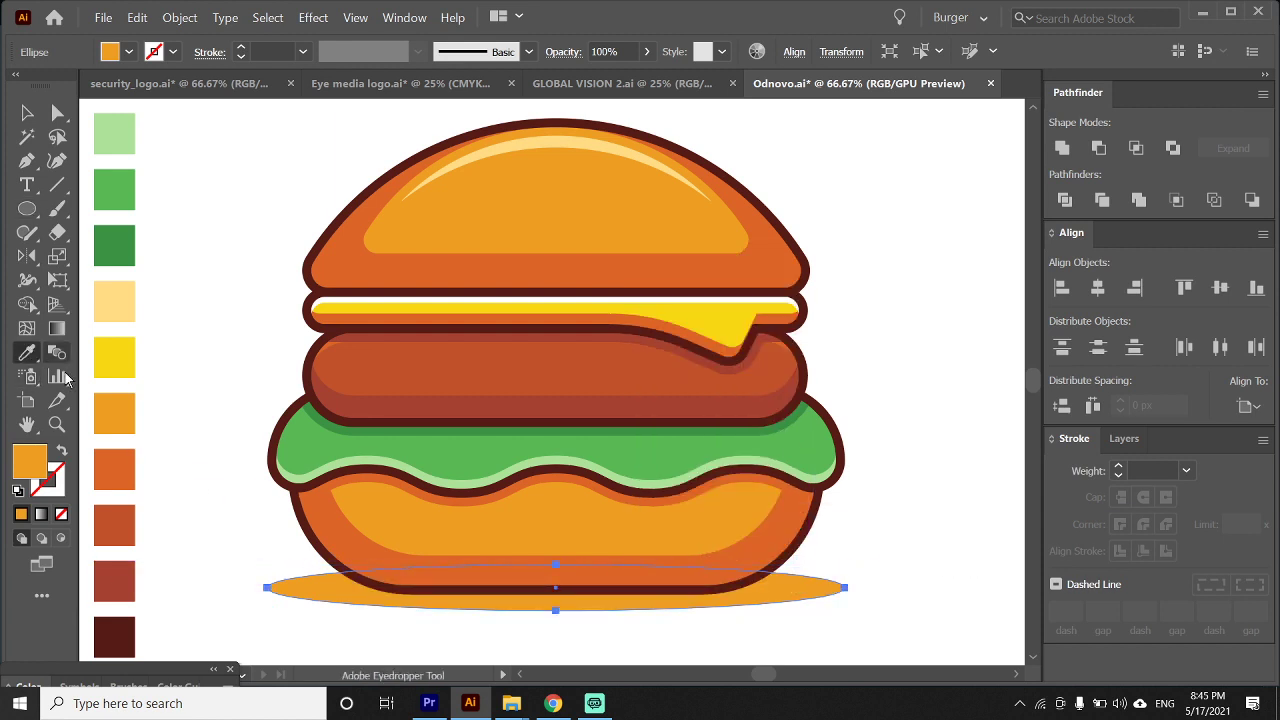
{"action": "left_click", "coordinate": [270, 440]}
{"action": "key", "text": "v"}
{"action": "left_click", "coordinate": [243, 446]}
{"action": "left_click", "coordinate": [546, 603]}
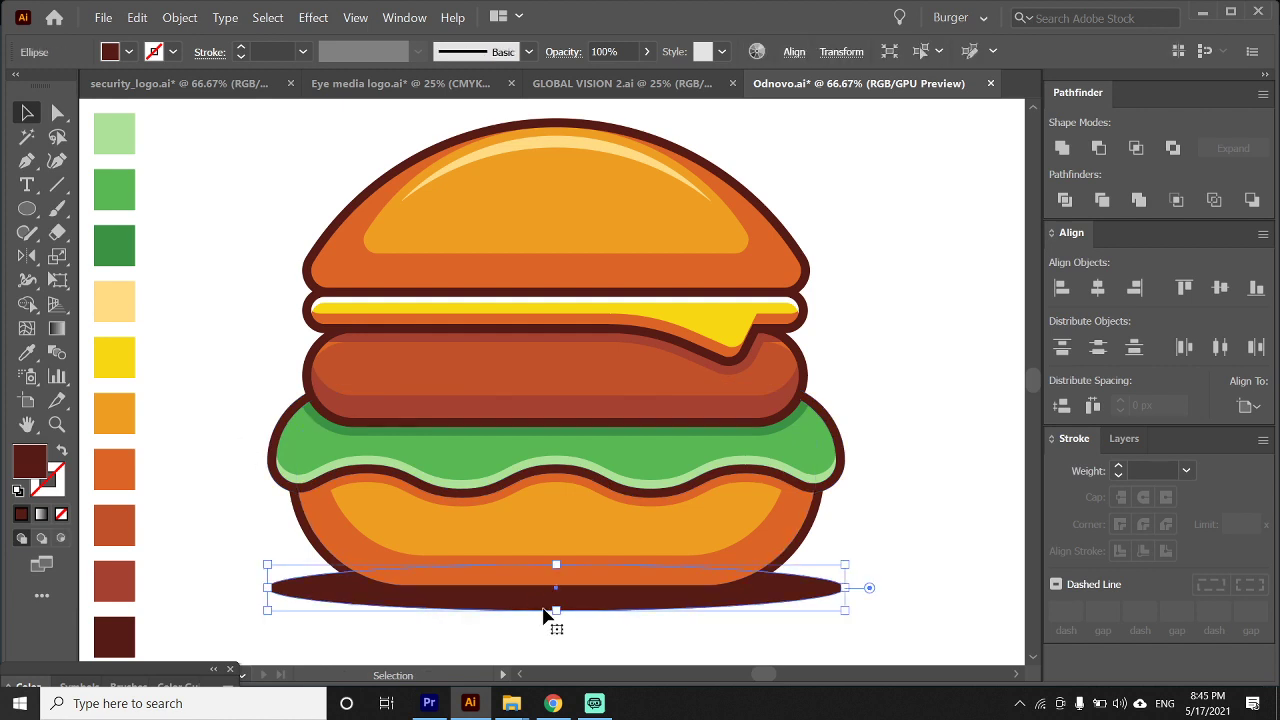
{"action": "left_click_drag", "start_coordinate": [559, 607], "coordinate": [559, 607]}
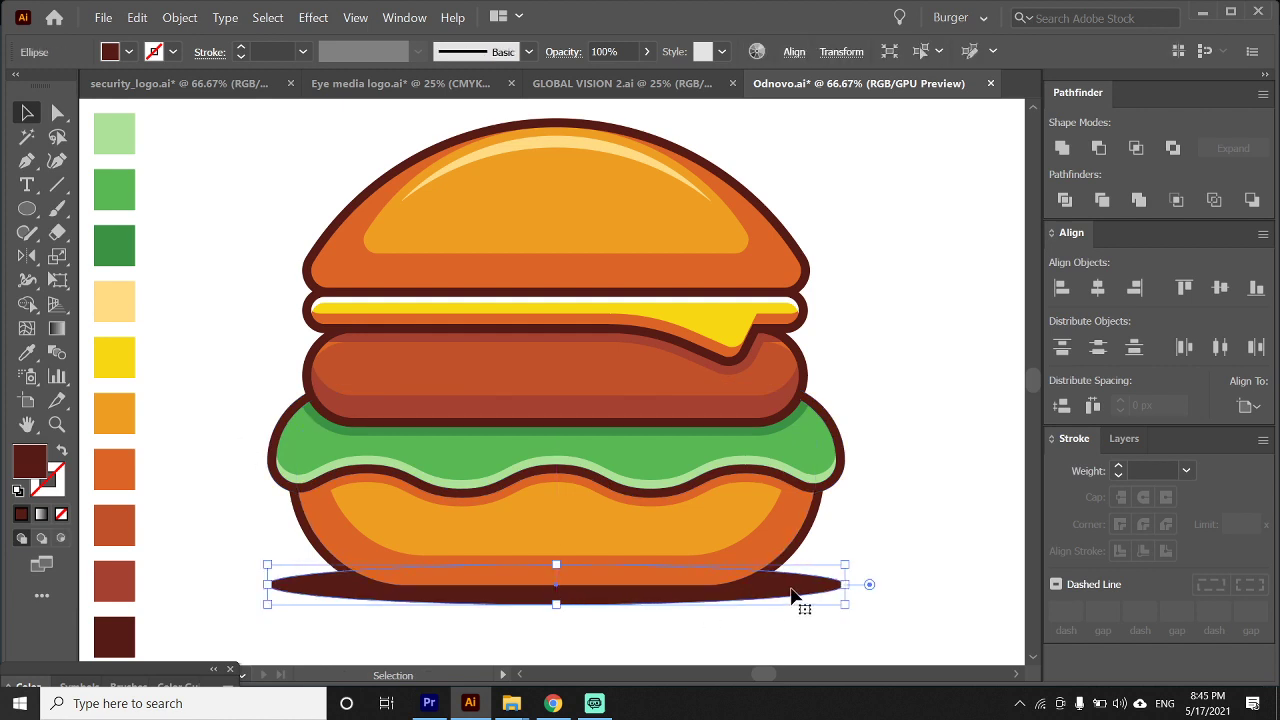
{"action": "left_click", "coordinate": [893, 545]}
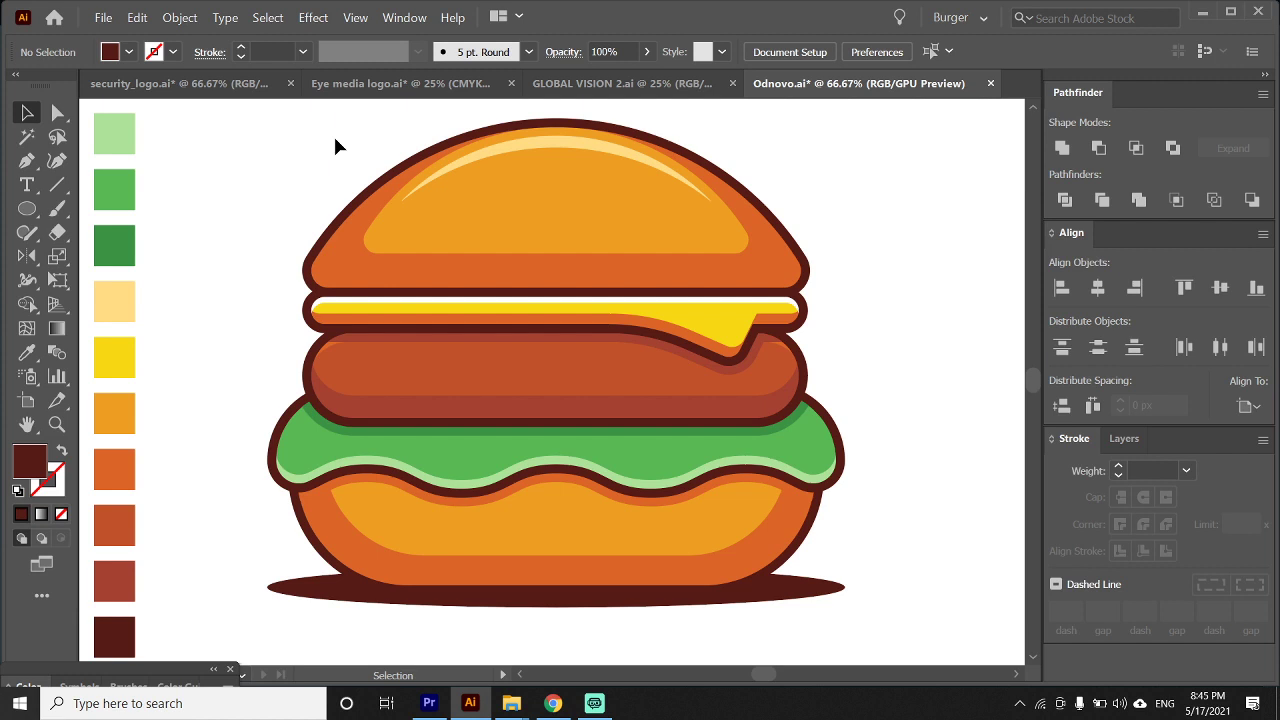
- Shape a teardrop seed from a small circle by pulling its lowest anchor down, and fill it with the bun highlight's cream
{"action": "key", "text": "l"}
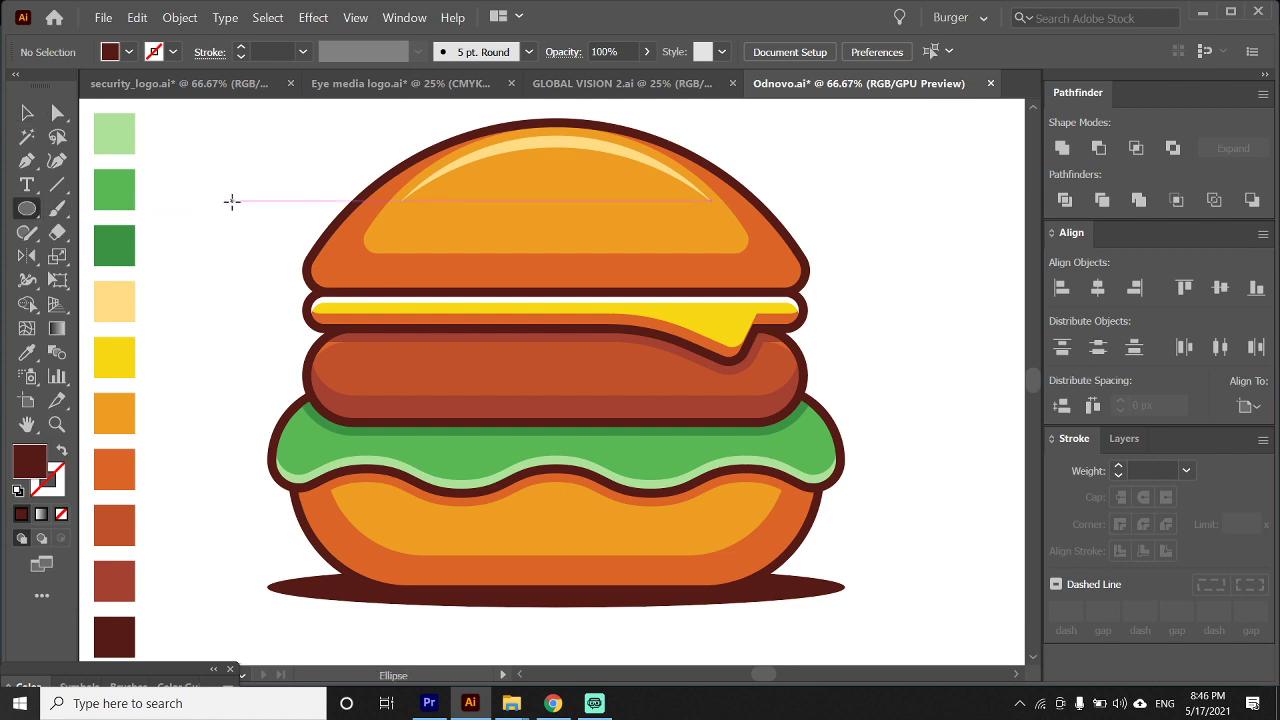
{"action": "left_click_drag", "start_coordinate": [232, 201], "coordinate": [246, 240]}
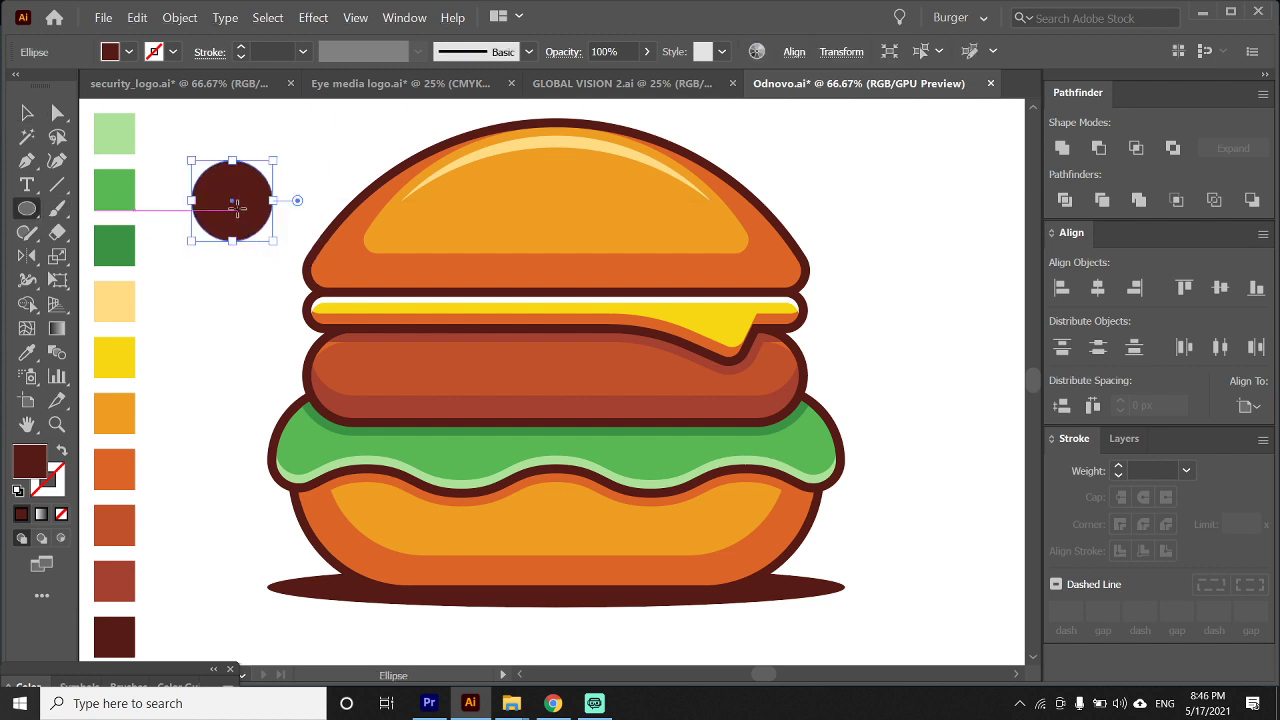
{"action": "left_click", "coordinate": [57, 113]}
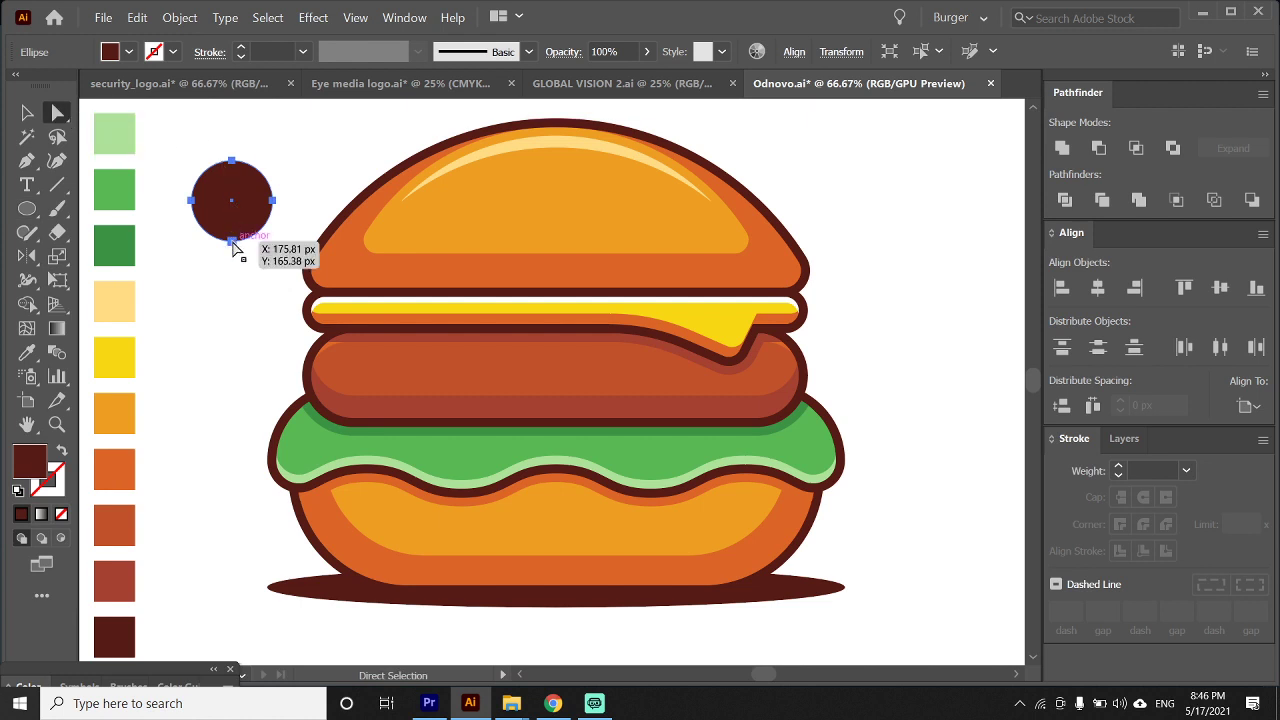
{"action": "left_click_drag", "start_coordinate": [231, 241], "coordinate": [233, 305]}
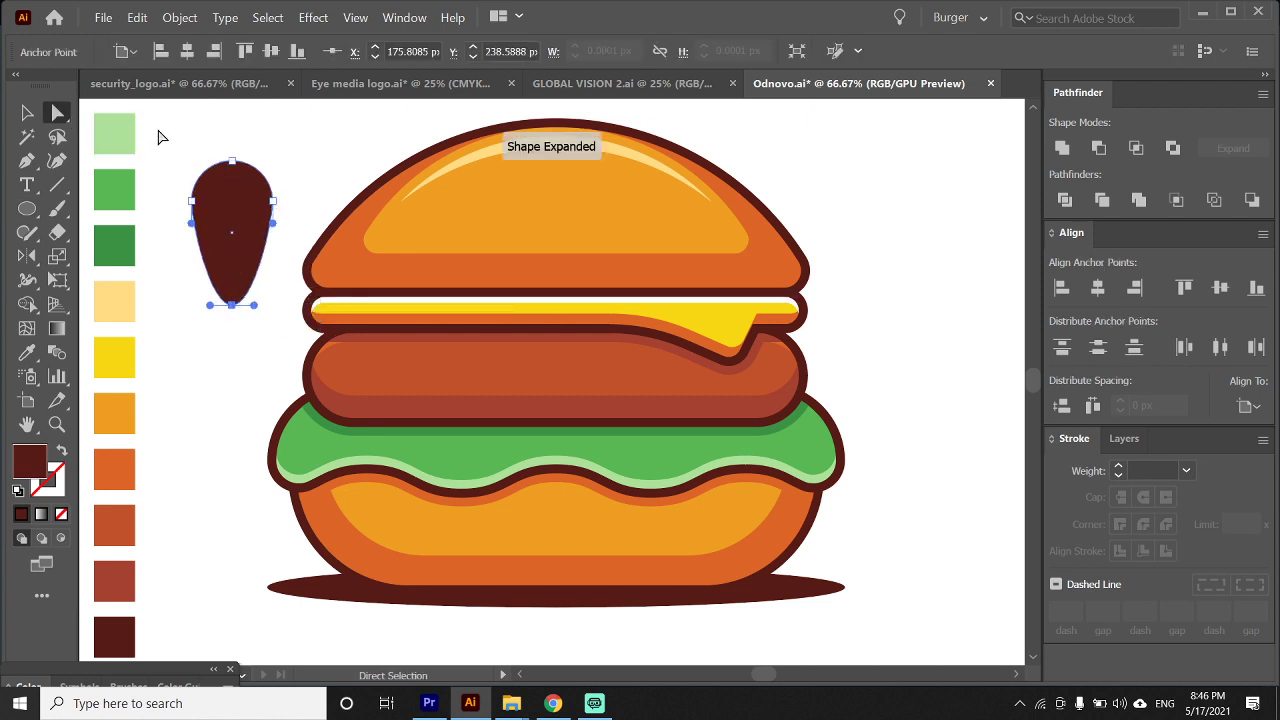
{"action": "left_click", "coordinate": [27, 112]}
{"action": "left_click", "coordinate": [232, 291]}
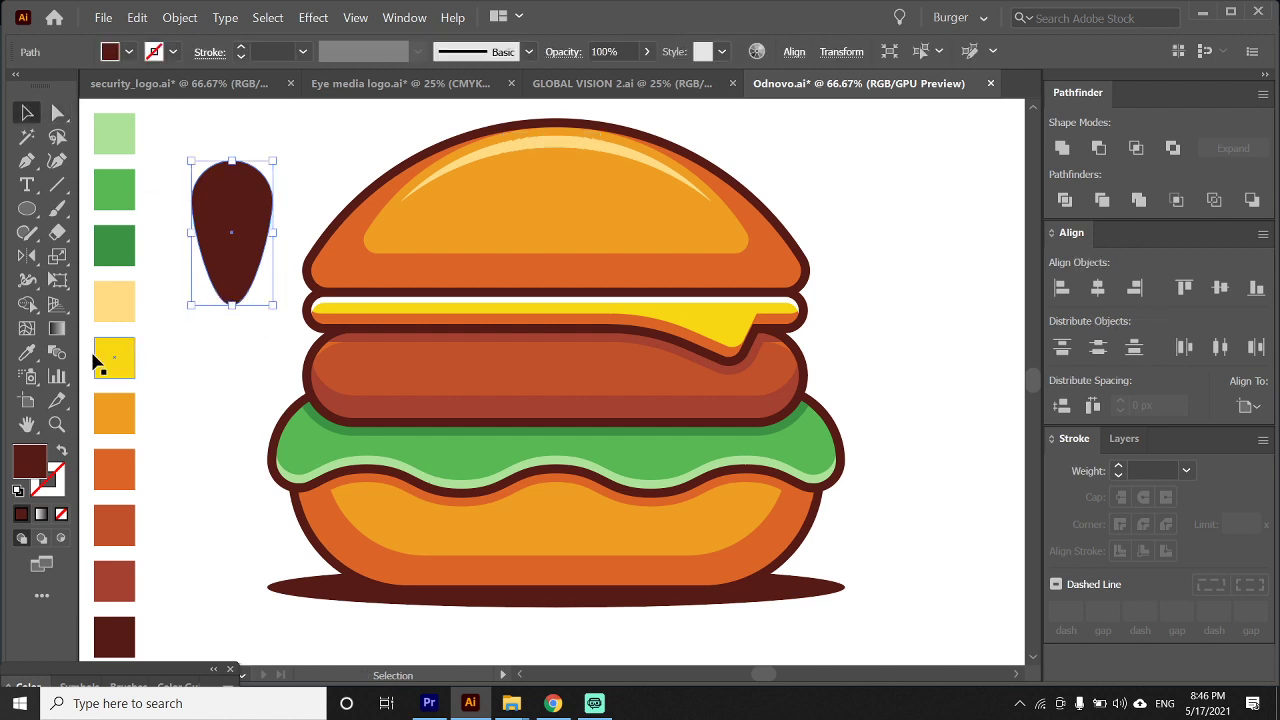
{"action": "left_click", "coordinate": [31, 353]}
{"action": "left_click", "coordinate": [472, 156]}
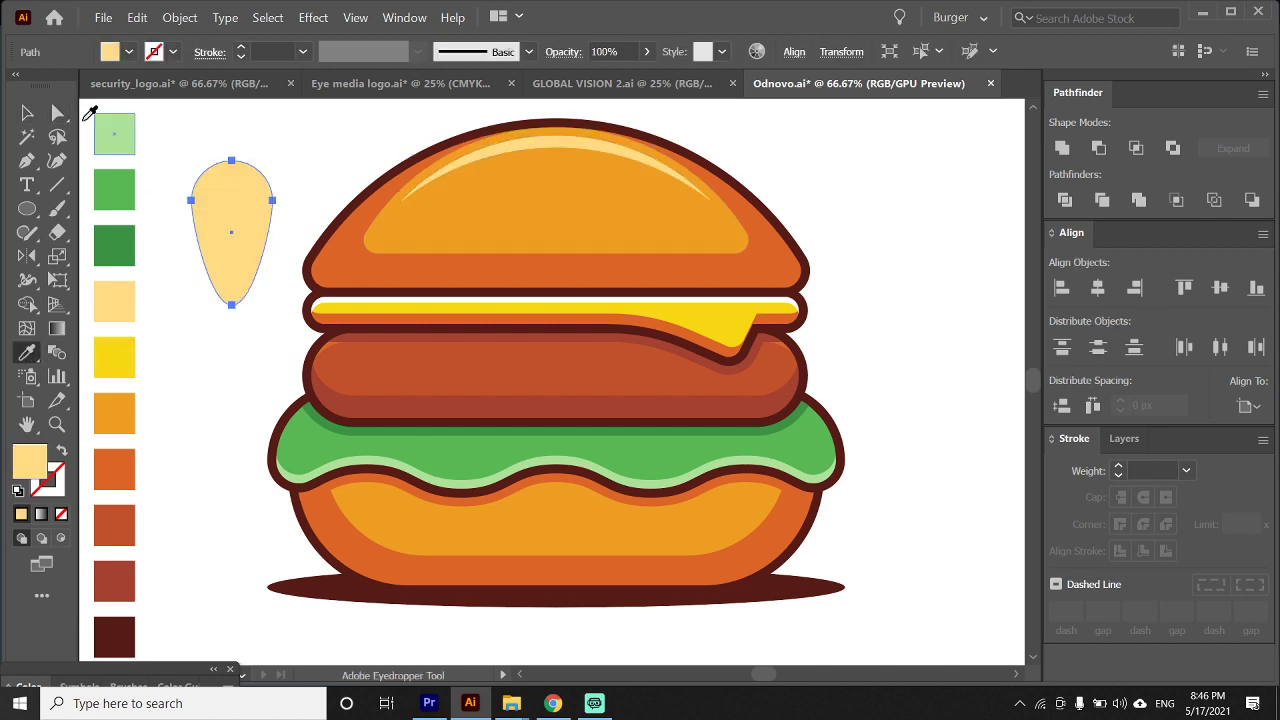
- Place the seed at small size on the top bun's center and arrange four smaller, tilted copies on the bun's left half
{"action": "left_click", "coordinate": [28, 114]}
{"action": "left_click_drag", "start_coordinate": [231, 207], "coordinate": [551, 201]}
{"action": "left_click_drag", "start_coordinate": [553, 303], "coordinate": [450, 227]}
{"action": "key", "text": "ctrl+shift+a"}
{"action": "left_click", "coordinate": [714, 138]}
{"action": "mouse_move", "coordinate": [450, 227]}
{"action": "left_mouse_down"}
{"action": "mouse_move", "coordinate": [537, 220]}
{"action": "mouse_move", "coordinate": [541, 202]}
{"action": "mouse_move", "coordinate": [504, 184]}
{"action": "mouse_move", "coordinate": [474, 211]}
{"action": "mouse_move", "coordinate": [429, 214]}
{"action": "mouse_move", "coordinate": [452, 206]}
{"action": "left_mouse_up"}
{"action": "left_click", "coordinate": [708, 142]}
{"action": "key", "text": "ctrl+shift+a"}
- Select all five seeds on the top bun and unite them
{"action": "left_click", "coordinate": [460, 227], "text": "shift"}
{"action": "left_click", "coordinate": [530, 215], "text": "shift"}
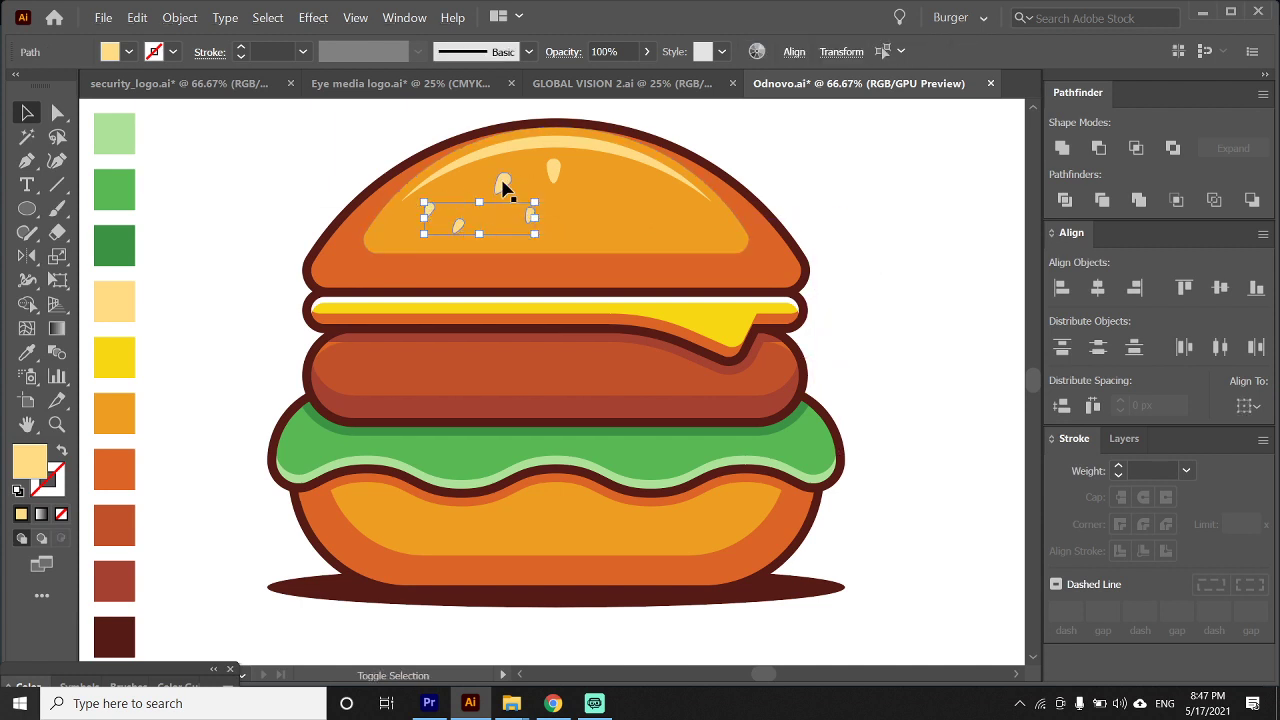
{"action": "left_click", "coordinate": [503, 184], "text": "shift"}
{"action": "left_click", "coordinate": [552, 172], "text": "shift"}
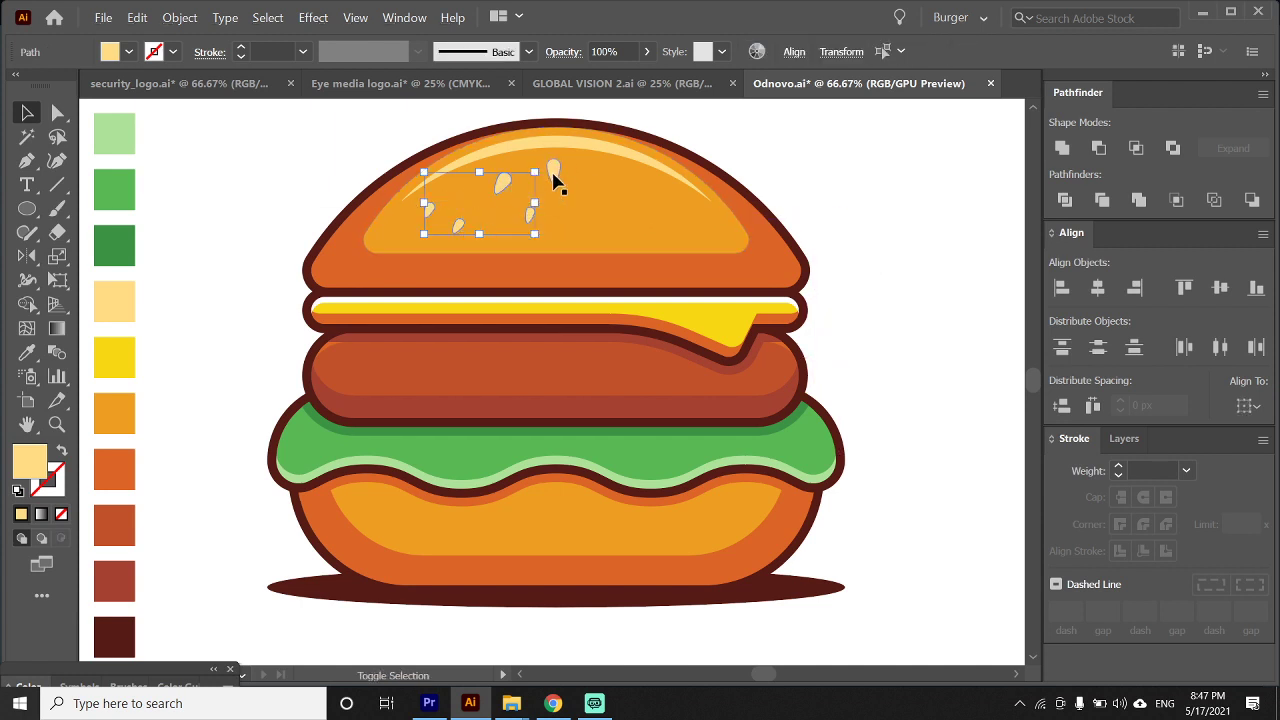
{"action": "left_click", "coordinate": [1063, 150]}
{"action": "left_click", "coordinate": [786, 151]}
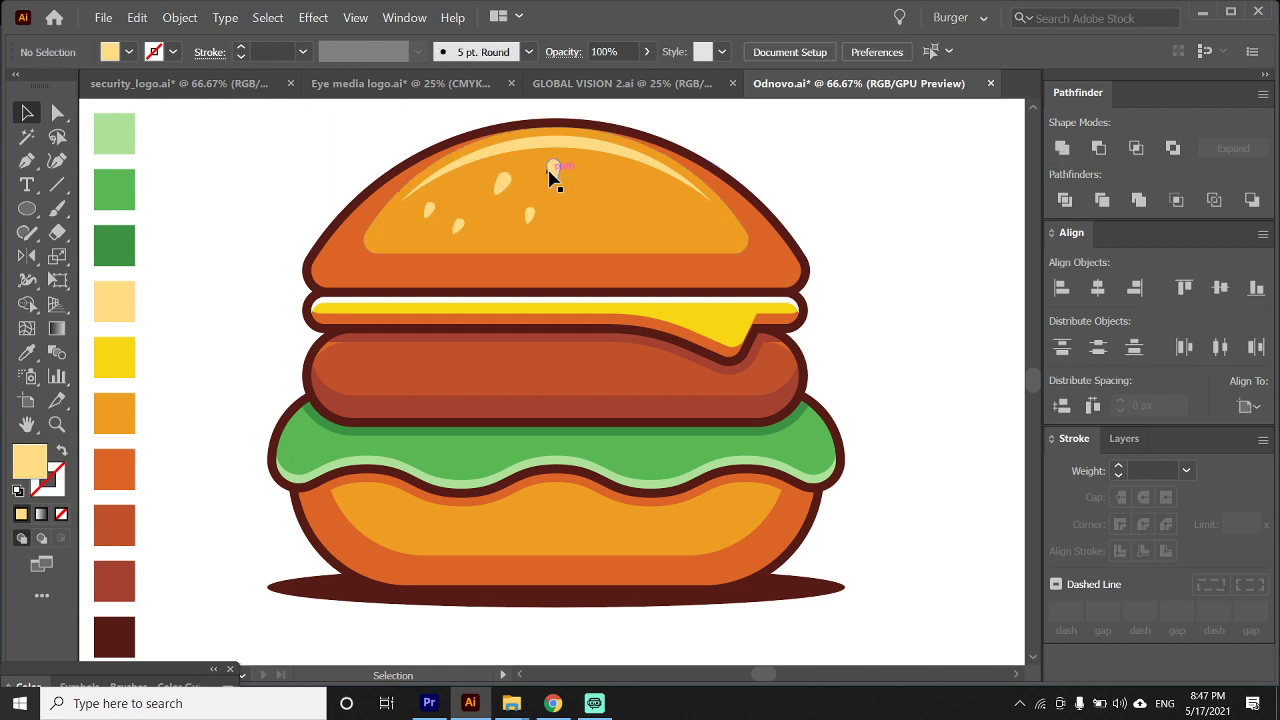
- Duplicate the seed group onto the bun's right half and reflect the copy across the vertical axis
{"action": "left_click", "coordinate": [553, 173]}
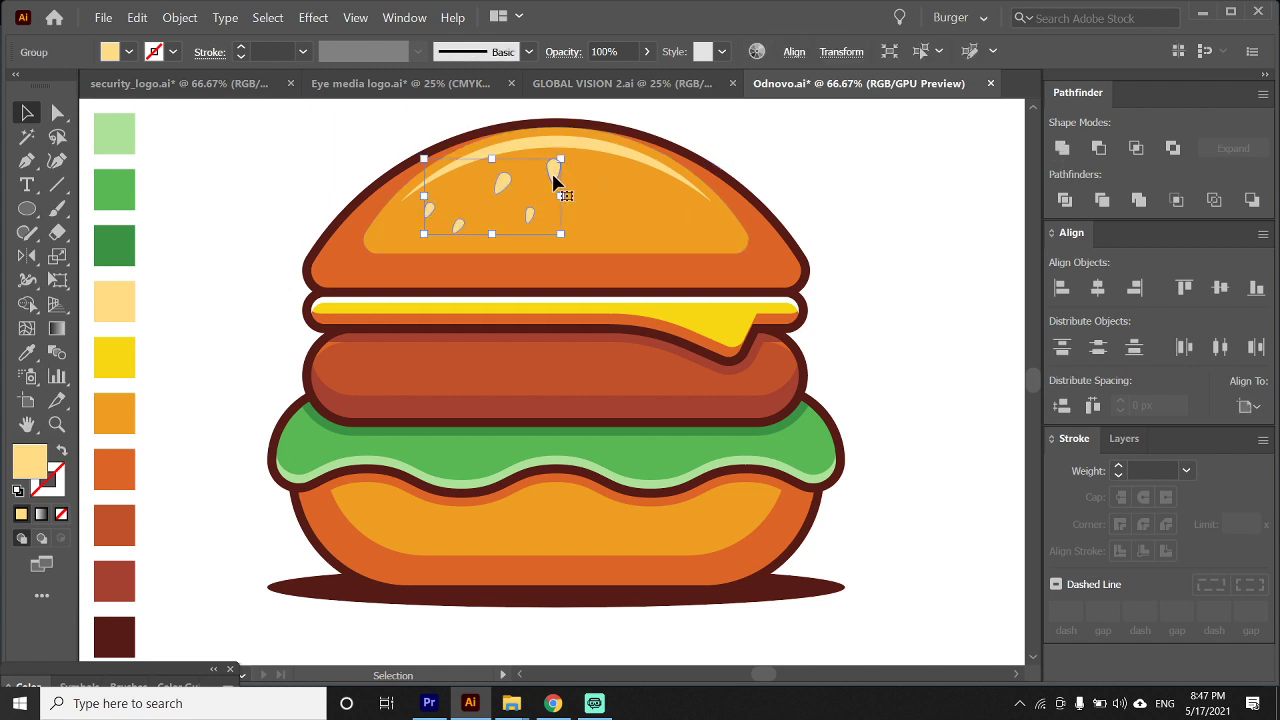
{"action": "left_click_drag", "start_coordinate": [556, 180], "coordinate": [724, 178]}
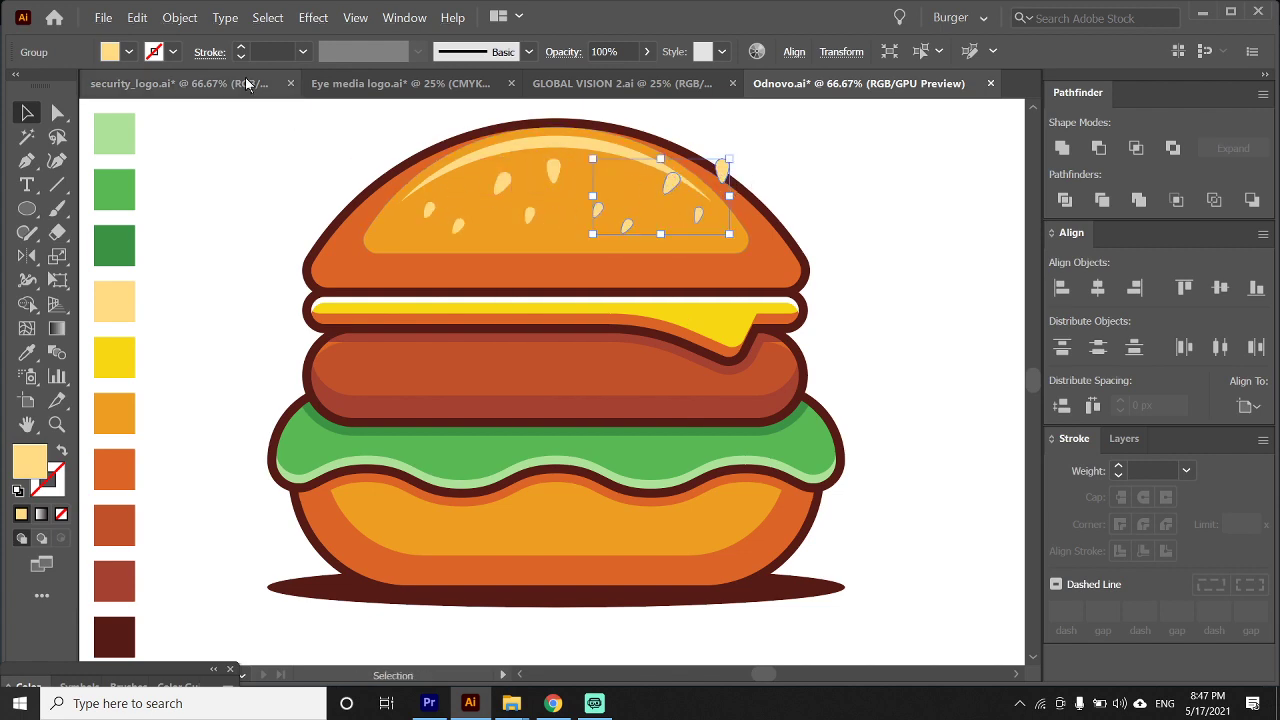
{"action": "left_click", "coordinate": [180, 17]}
{"action": "mouse_move", "coordinate": [202, 37]}
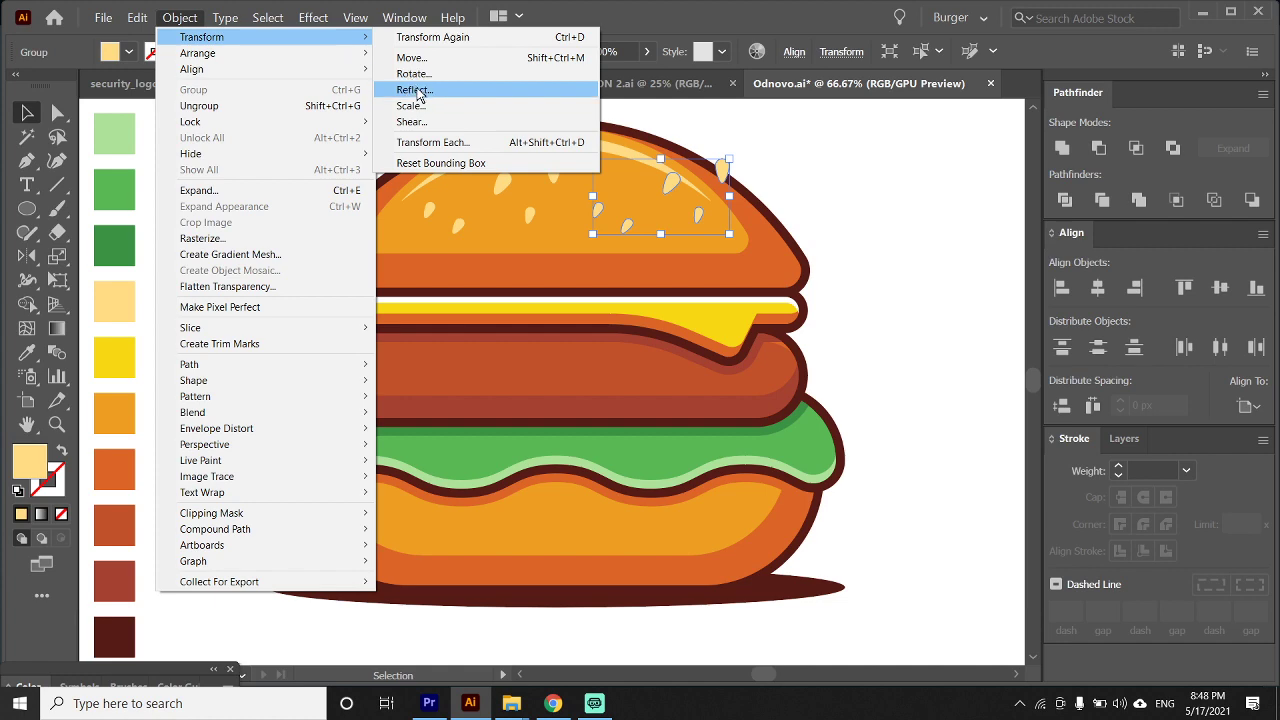
{"action": "left_click", "coordinate": [416, 89]}
{"action": "left_click", "coordinate": [662, 477]}
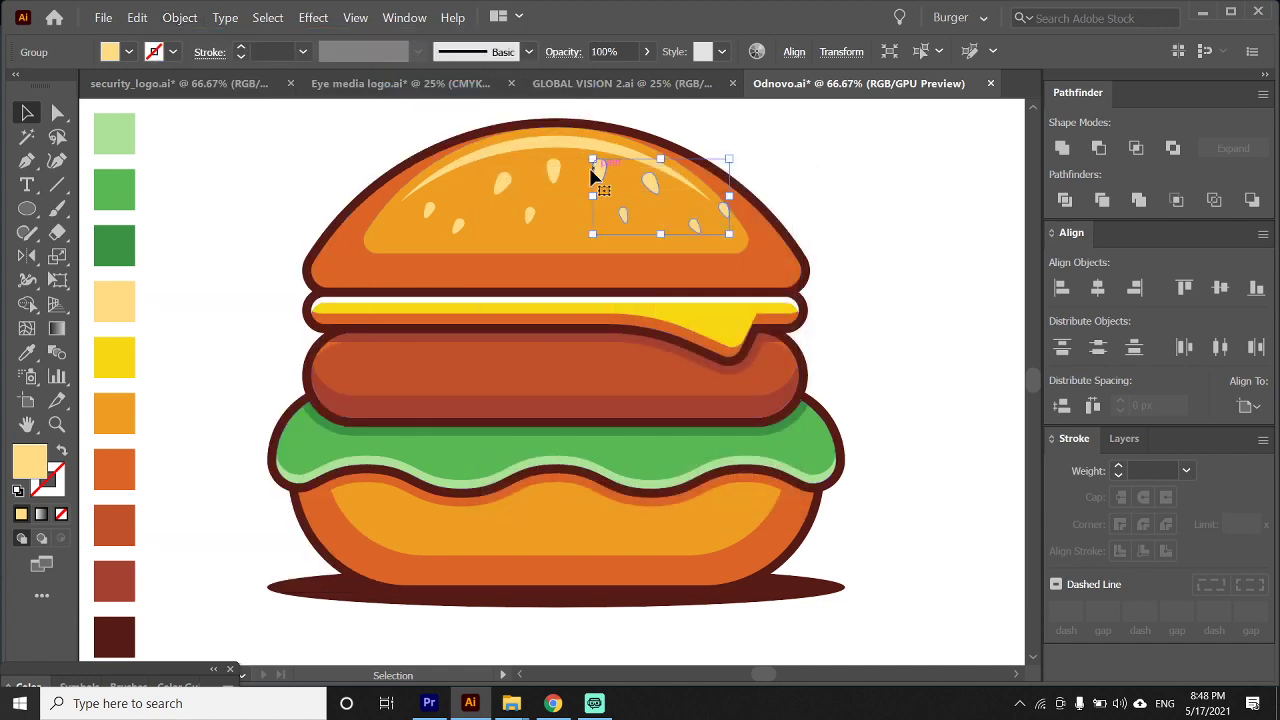
- Move the mirrored seeds until both central seeds overlap, and center the complete seed set horizontally
{"action": "left_click_drag", "start_coordinate": [591, 170], "coordinate": [553, 180]}
{"action": "left_click", "coordinate": [532, 214], "text": "shift"}
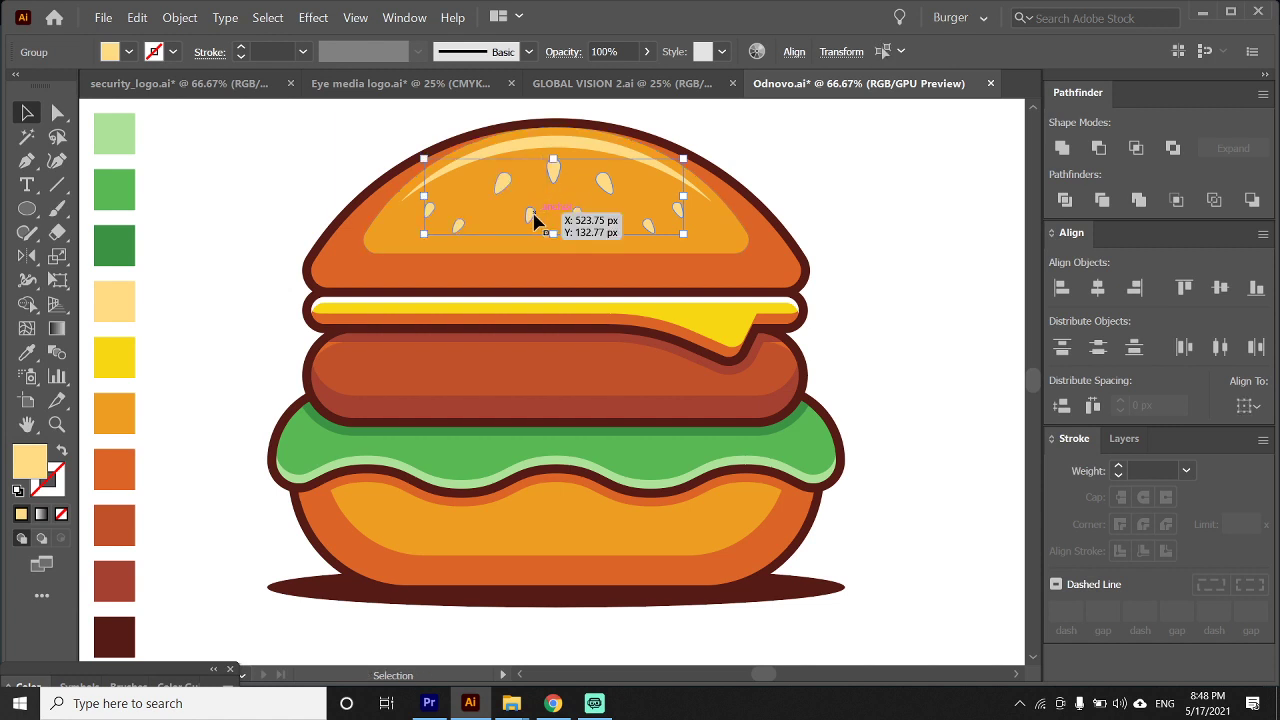
{"action": "left_click", "coordinate": [1097, 288]}
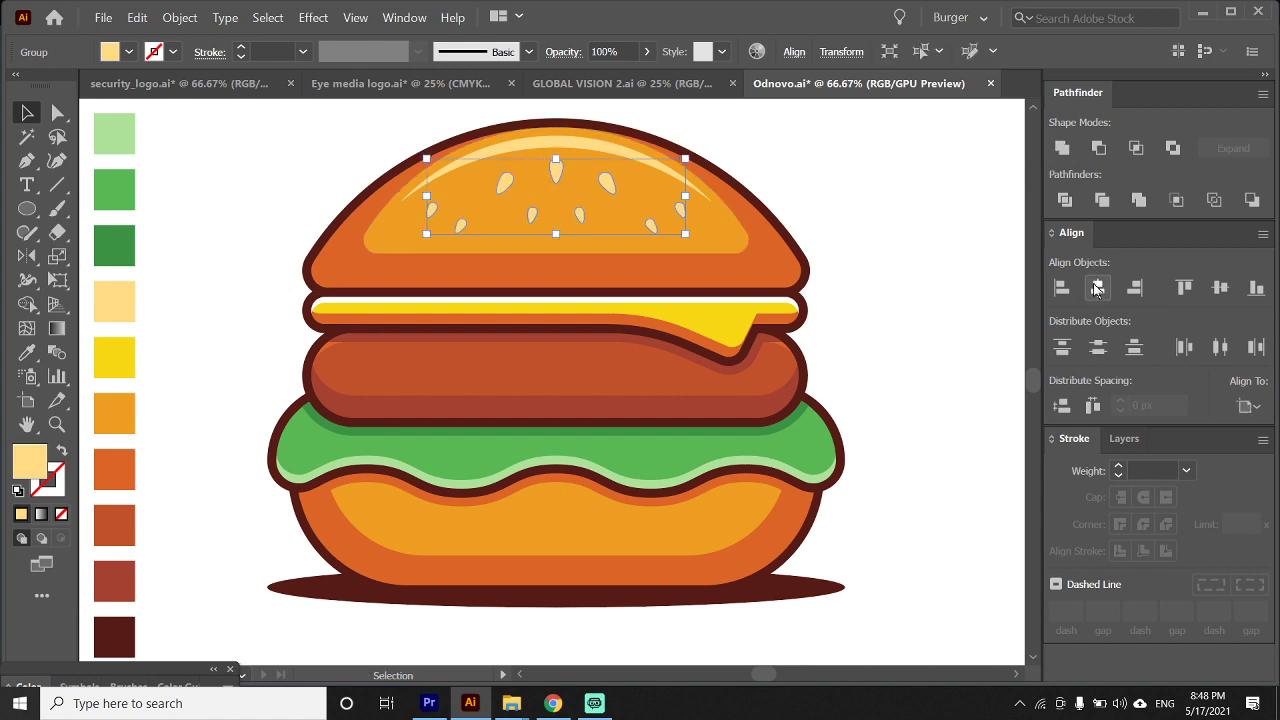
{"action": "left_click", "coordinate": [803, 176]}
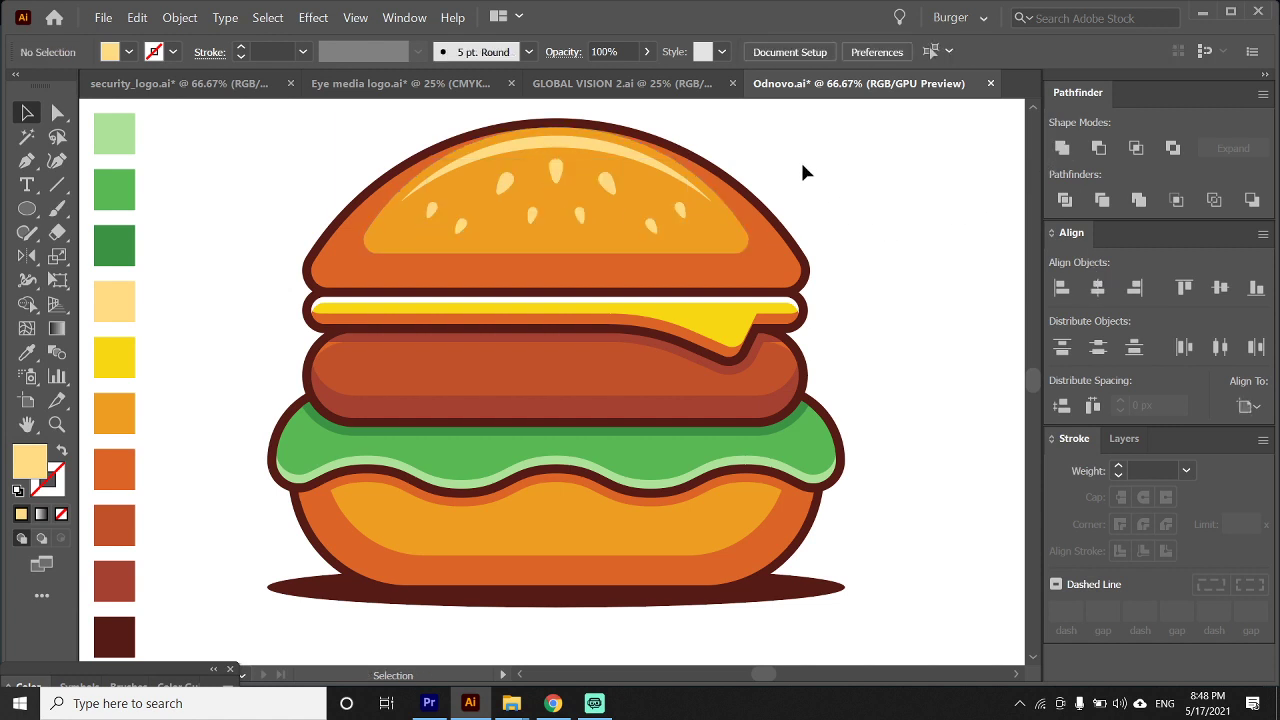
- Add a dark orange shadow beneath the seeds using a copy nudged slightly downward
{"action": "left_click", "coordinate": [559, 165], "text": "ctrl"}
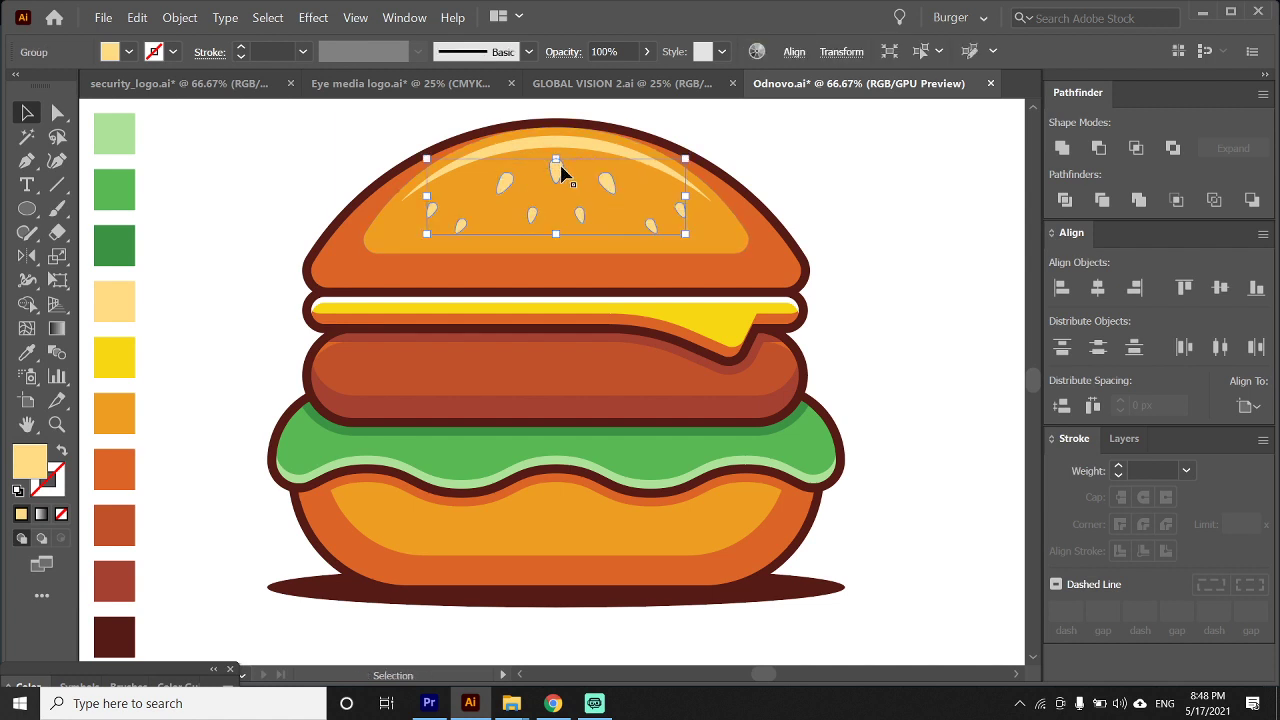
{"action": "key", "text": "Down"}
{"action": "key", "text": "Down"}
{"action": "key", "text": "Down"}
{"action": "key", "text": "Down"}
{"action": "key", "text": "Down"}
{"action": "key", "text": "Down"}
{"action": "key", "text": "Down"}
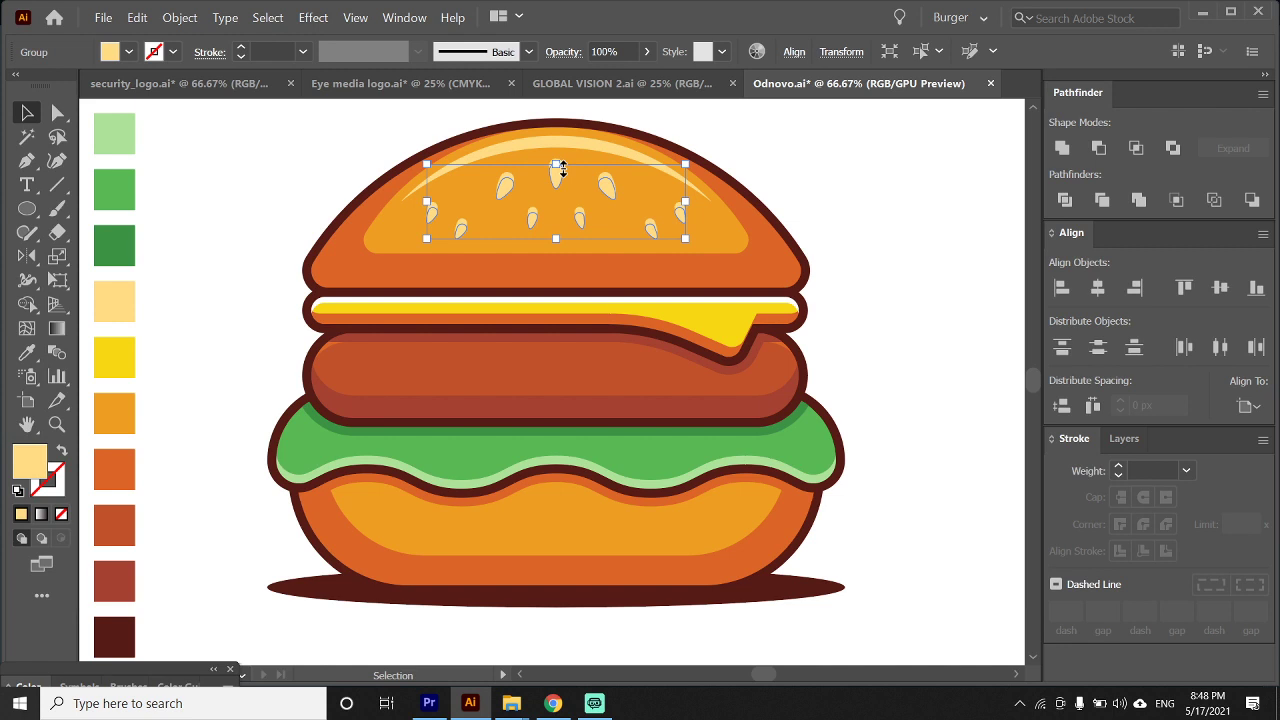
{"action": "key", "text": "ctrl+shift+a"}
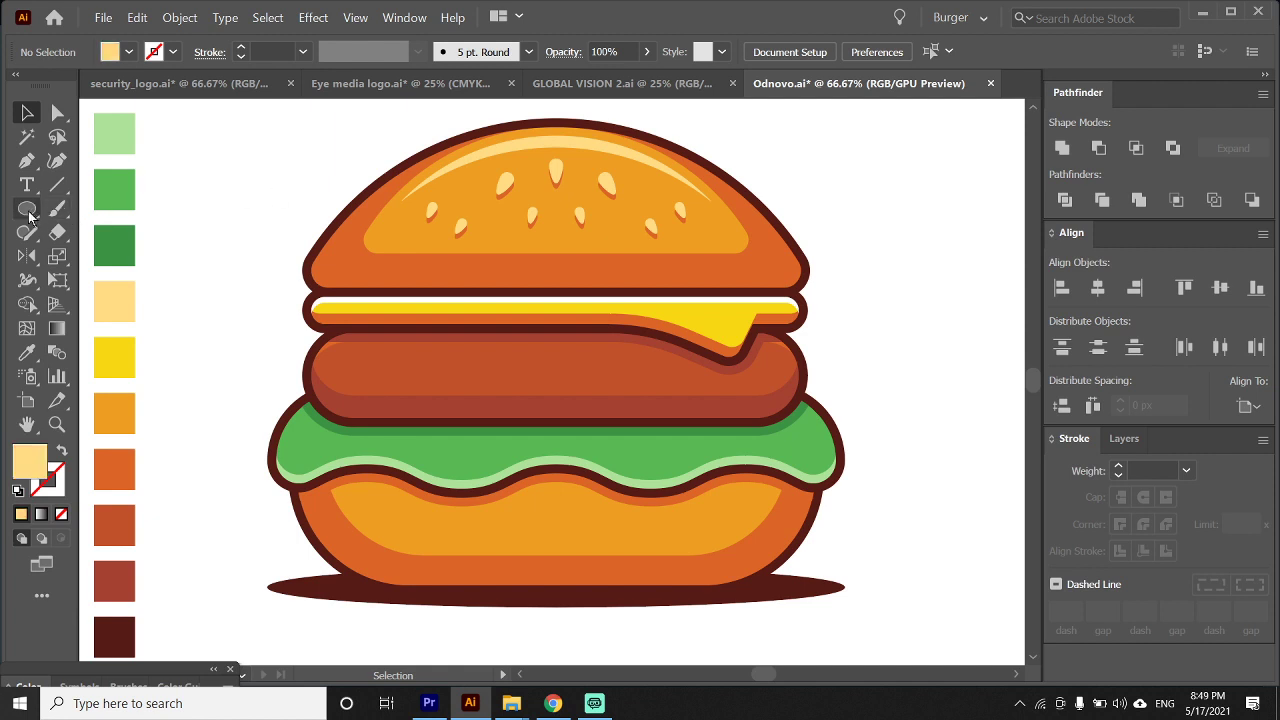
- Draw a small, flat dark orange ellipse at the left end of the lower edge of the top bun's light orange area
{"action": "left_click", "coordinate": [30, 215]}
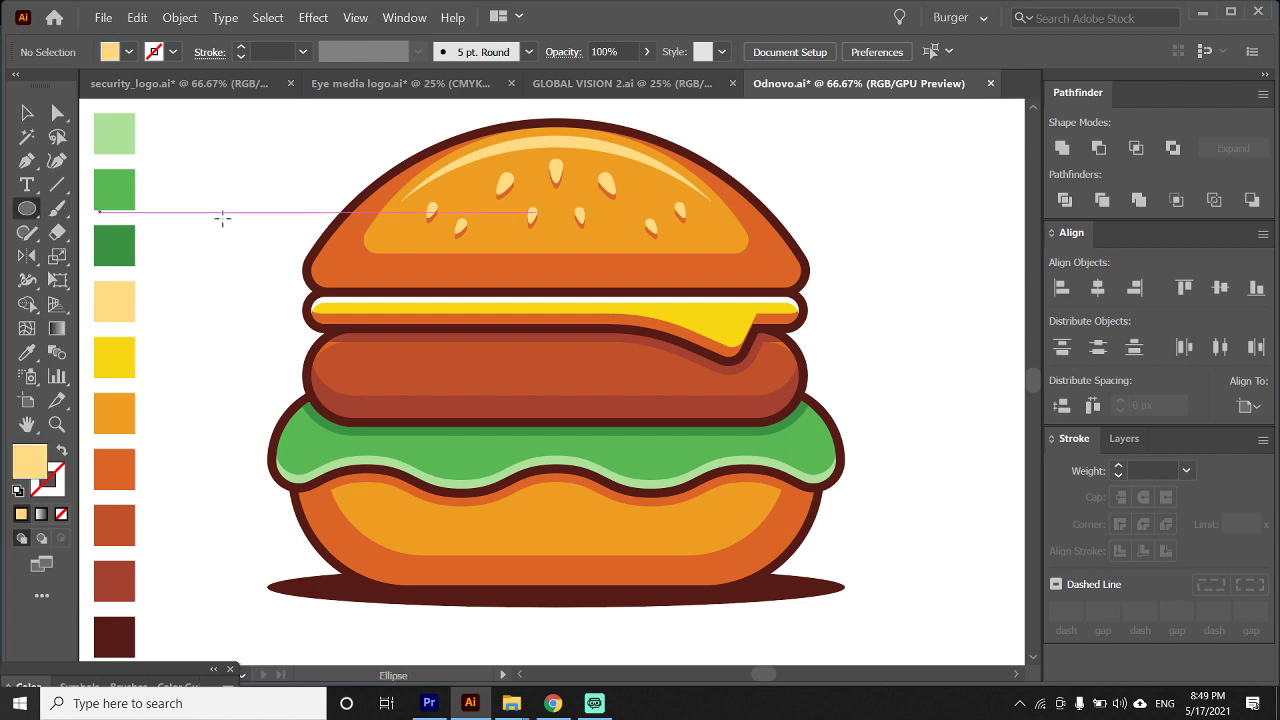
{"action": "left_click_drag", "start_coordinate": [395, 240], "coordinate": [438, 255]}
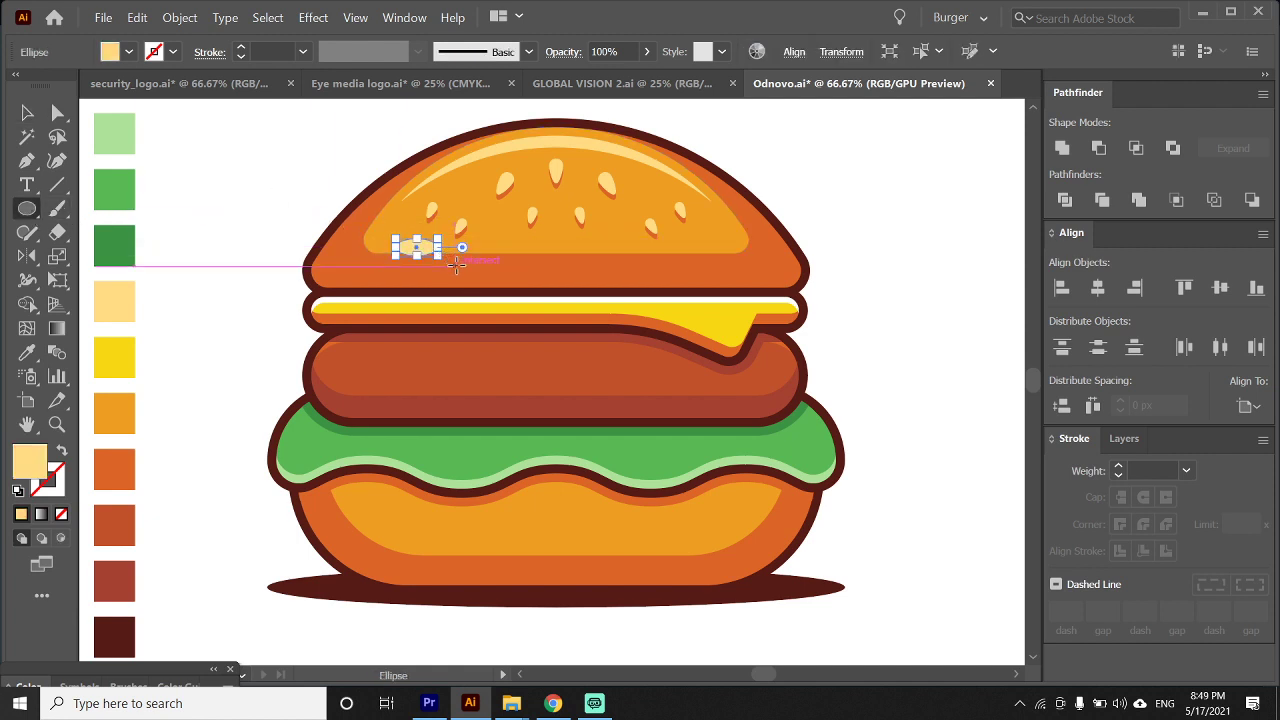
{"action": "key", "text": "v"}
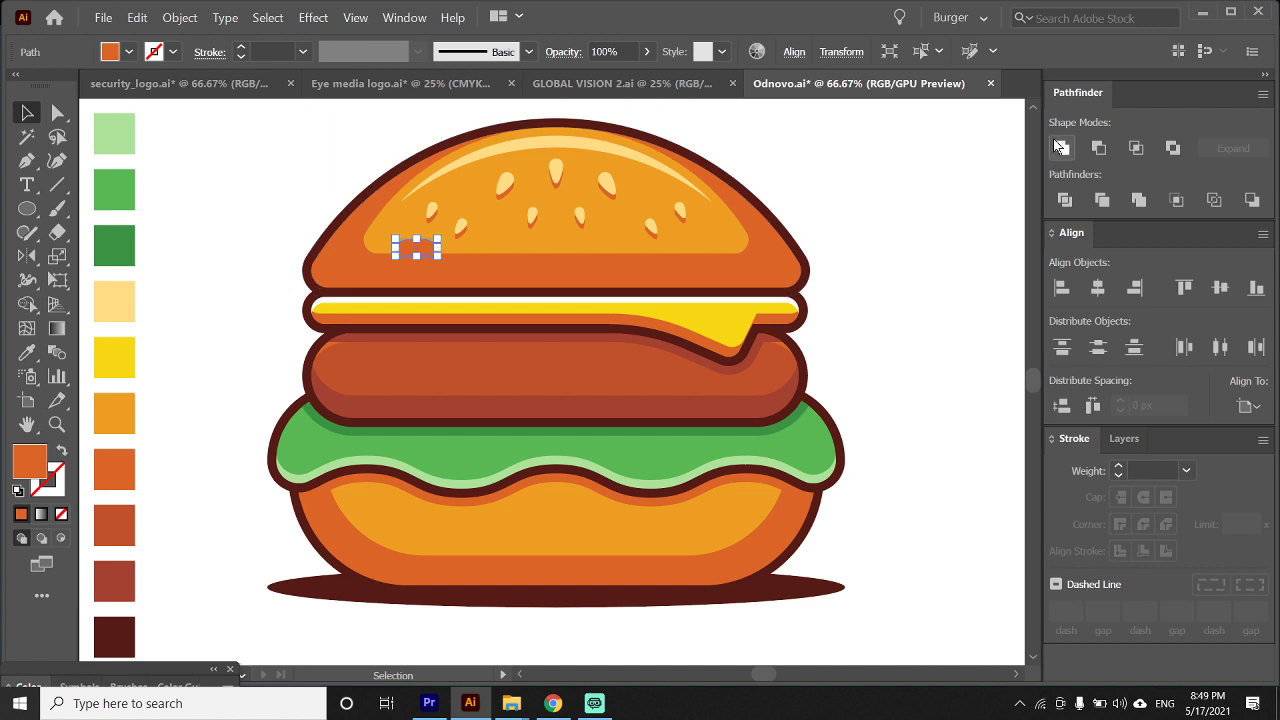
- Add two smaller, tilted copies of the dark orange ellipse just above it on the top bun's light orange area
{"action": "left_click", "coordinate": [388, 192]}
{"action": "left_click_drag", "start_coordinate": [423, 245], "coordinate": [610, 271]}
{"action": "left_click", "coordinate": [389, 243]}
{"action": "left_click", "coordinate": [383, 234]}
{"action": "left_click", "coordinate": [336, 207]}
{"action": "left_click", "coordinate": [349, 190]}
- Place a light orange ellipse across the middle of the top bun's lower shading edge and a smaller one just beneath it
{"action": "left_click", "coordinate": [858, 163]}
{"action": "left_click", "coordinate": [352, 165]}
{"action": "key", "text": "i"}
{"action": "left_click", "coordinate": [621, 230]}
{"action": "key", "text": "v"}
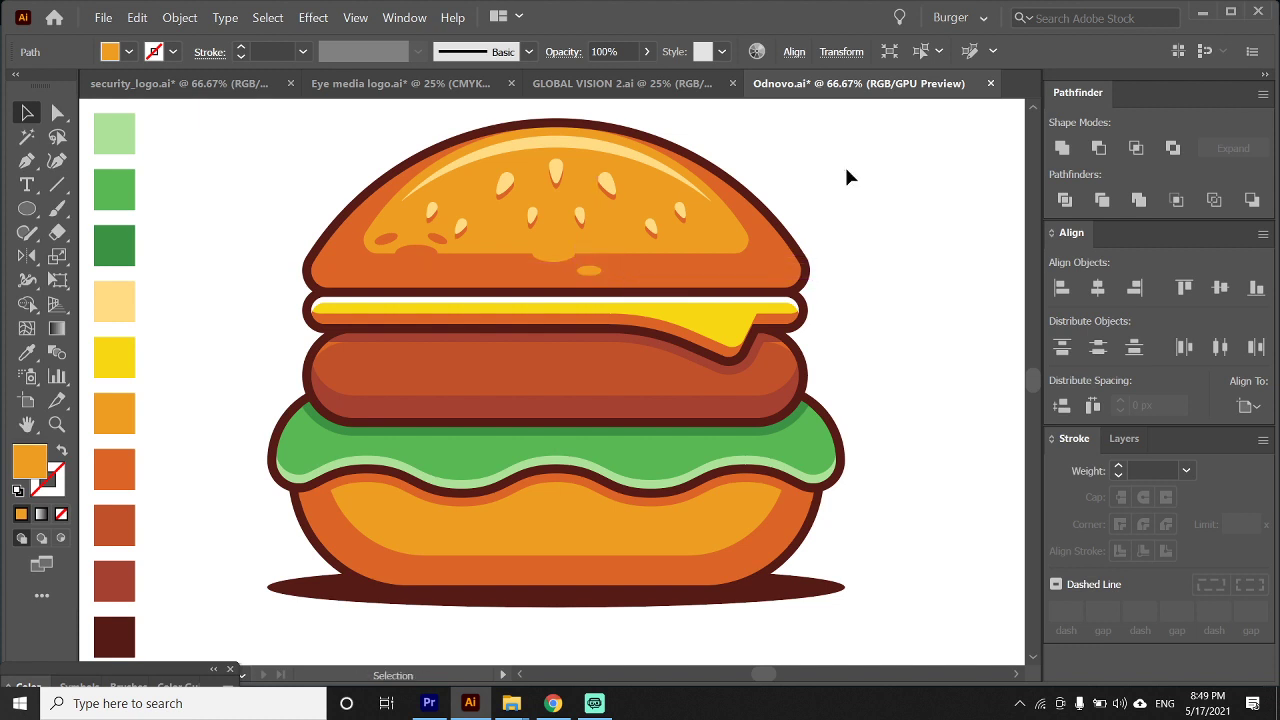
{"action": "left_click", "coordinate": [846, 177]}
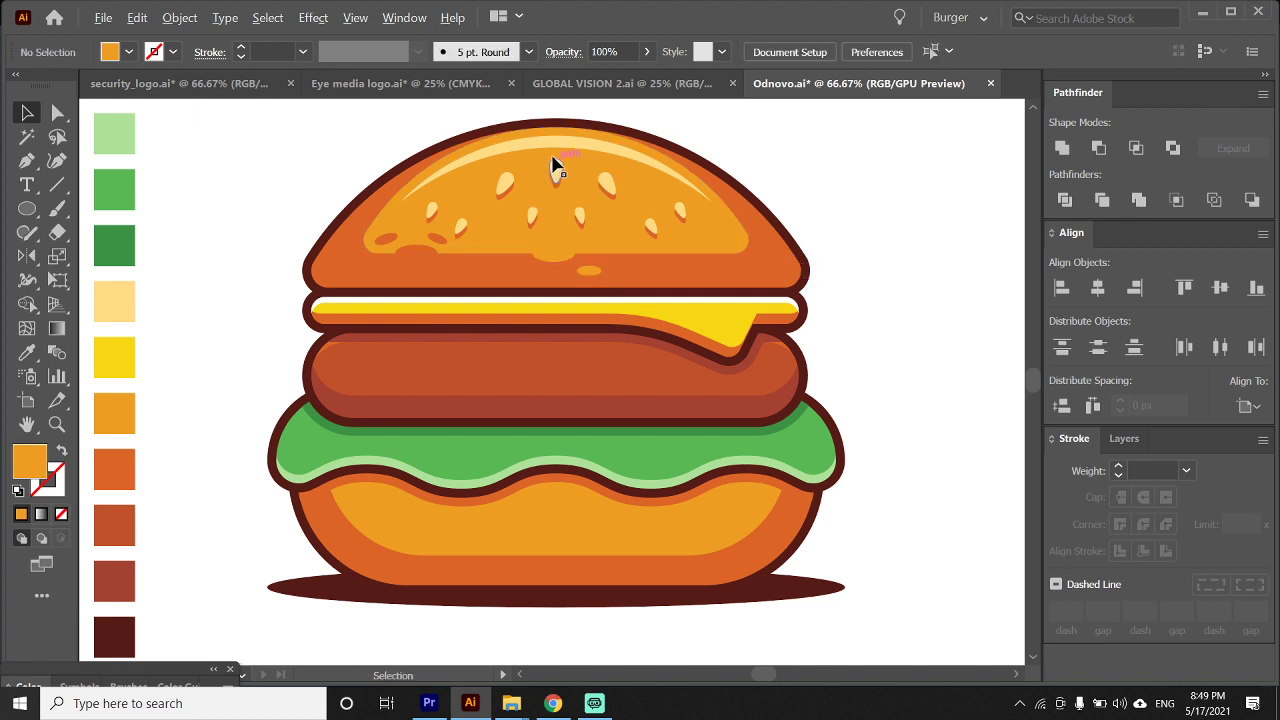
- Add a pale yellow ellipse to the underside of the top bun's highlight arc and a smaller tilted one beside it
{"action": "scroll", "coordinate": [546, 140], "scroll_direction": "up", "scroll_amount": 2}
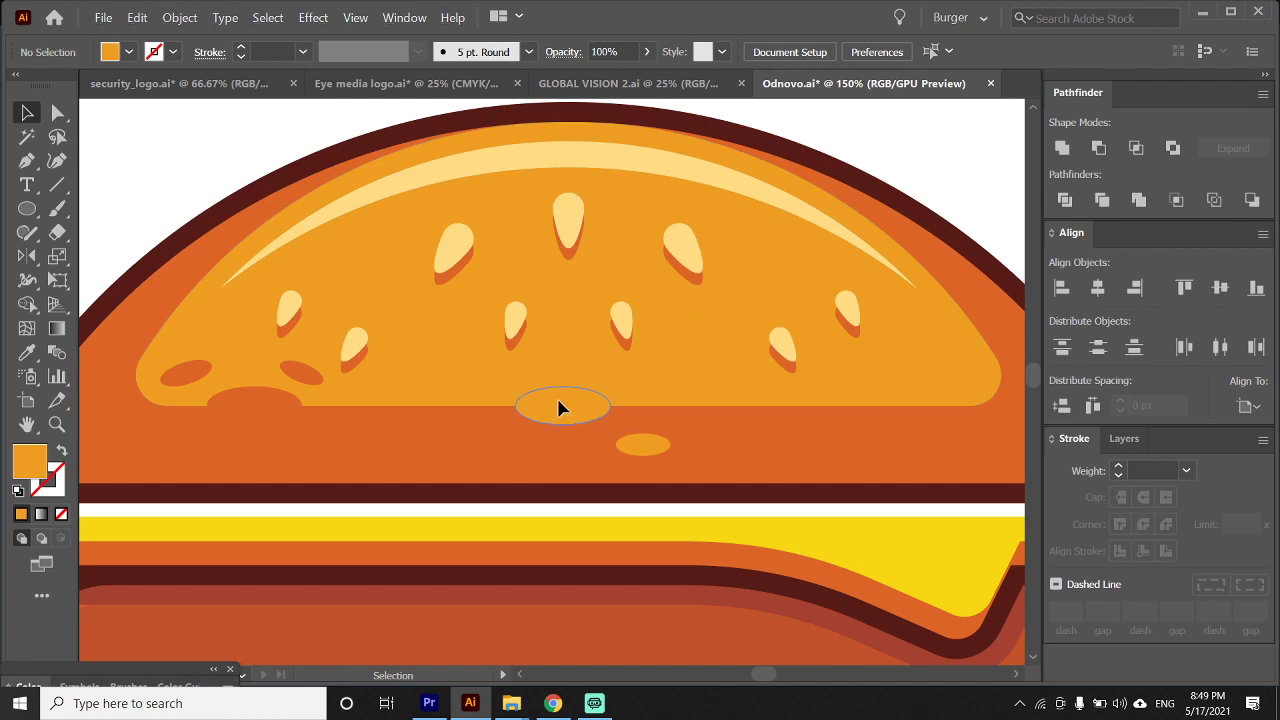
{"action": "left_click_drag", "start_coordinate": [558, 408], "coordinate": [460, 200]}
{"action": "key", "text": "i"}
{"action": "left_click", "coordinate": [616, 162]}
{"action": "key", "text": "v"}
{"action": "scroll", "coordinate": [526, 172], "scroll_direction": "up", "scroll_amount": 1}
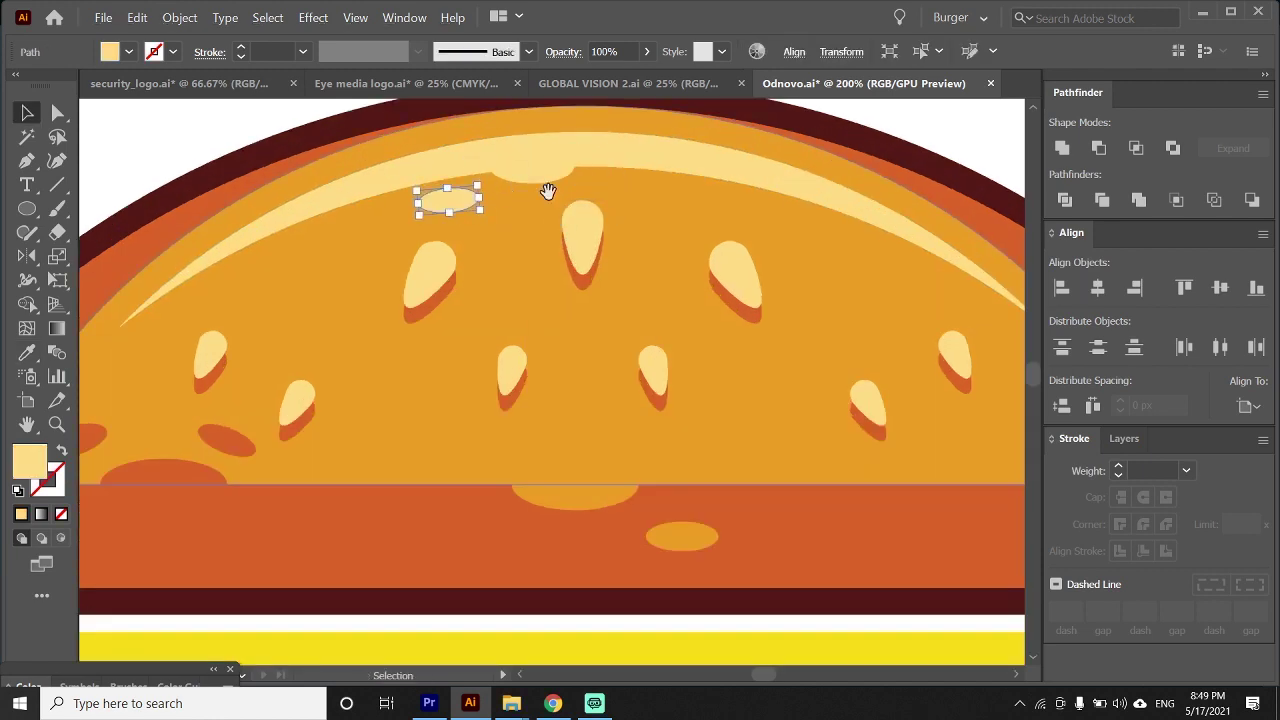
{"action": "left_click_drag", "start_coordinate": [548, 191], "coordinate": [548, 269]}
- Add dark orange ellipse spots at the right edge of the top bun's light orange area, with a small tilted one beside them
{"action": "left_click_drag", "start_coordinate": [609, 386], "coordinate": [175, 273]}
{"action": "left_click_drag", "start_coordinate": [120, 466], "coordinate": [651, 378]}
{"action": "left_click_drag", "start_coordinate": [711, 327], "coordinate": [594, 350]}
{"action": "key", "text": "i"}
{"action": "left_click", "coordinate": [742, 378]}
{"action": "key", "text": "v"}
{"action": "left_click_drag", "start_coordinate": [622, 382], "coordinate": [574, 337]}
- Add small dark orange ellipses along the left part of the cheese's lower edge and white ones under its highlight
{"action": "left_click_drag", "start_coordinate": [548, 518], "coordinate": [537, 280]}
{"action": "left_click_drag", "start_coordinate": [157, 221], "coordinate": [632, 430]}
{"action": "key", "text": "i"}
{"action": "left_click", "coordinate": [575, 488]}
{"action": "key", "text": "v"}
{"action": "left_click_drag", "start_coordinate": [591, 414], "coordinate": [496, 388]}
{"action": "left_click_drag", "start_coordinate": [309, 364], "coordinate": [820, 350]}
{"action": "scroll", "coordinate": [290, 380], "scroll_direction": "up", "scroll_amount": 1}
- Place small dark orange ellipse spots on and above the melting drip at the right of the cheese
{"action": "left_click_drag", "start_coordinate": [1004, 380], "coordinate": [618, 361]}
{"action": "scroll", "coordinate": [297, 377], "scroll_direction": "down", "scroll_amount": 1}
{"action": "left_click_drag", "start_coordinate": [524, 380], "coordinate": [845, 357]}
{"action": "key", "text": "i"}
{"action": "left_click", "coordinate": [795, 331]}
{"action": "left_click_drag", "start_coordinate": [764, 345], "coordinate": [764, 339]}
- Add a dark orange ellipse to the bottom bun's lower left shading edge and a smaller tilted copy above it
{"action": "left_click_drag", "start_coordinate": [481, 188], "coordinate": [323, 636]}
{"action": "left_click_drag", "start_coordinate": [284, 642], "coordinate": [458, 621]}
{"action": "left_click_drag", "start_coordinate": [458, 621], "coordinate": [355, 546]}
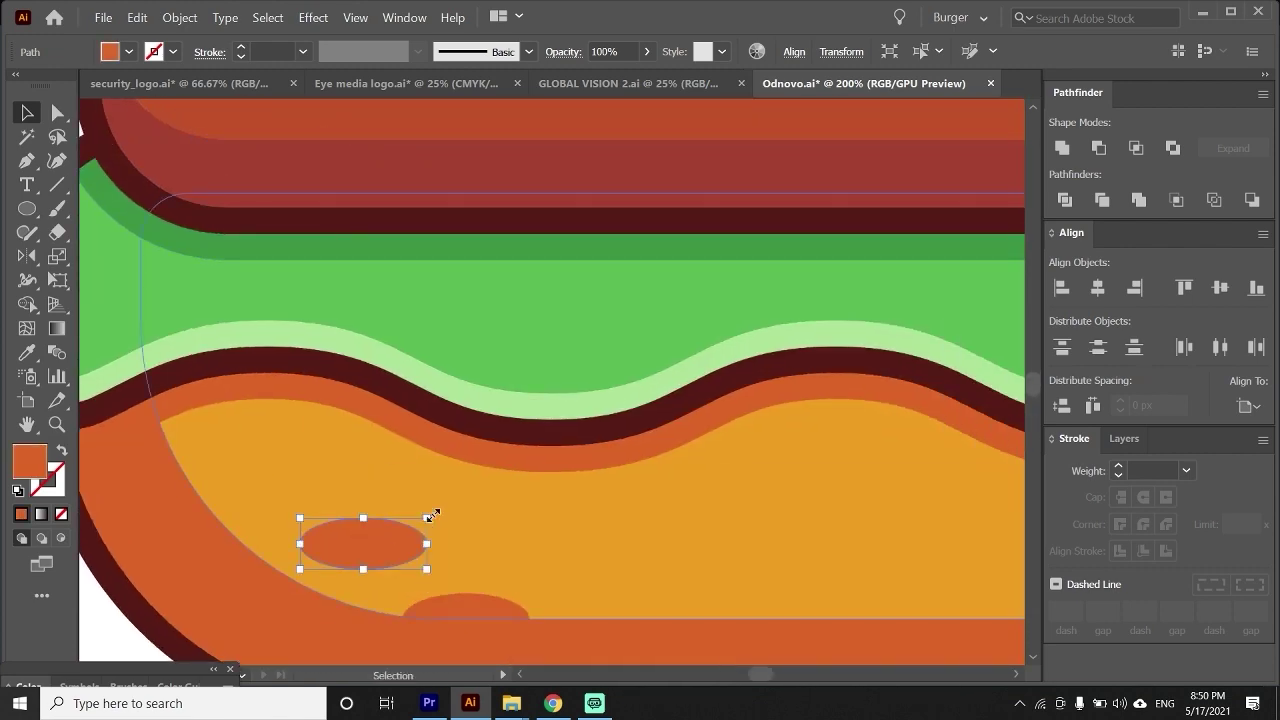
{"action": "left_click_drag", "start_coordinate": [433, 515], "coordinate": [388, 534]}
{"action": "left_click_drag", "start_coordinate": [392, 530], "coordinate": [400, 568]}
- Add a tilted dark orange ellipse to the bottom bun's lower right shading edge, with smaller tilted spots beside it
{"action": "left_click_drag", "start_coordinate": [590, 529], "coordinate": [130, 427]}
{"action": "left_click_drag", "start_coordinate": [491, 471], "coordinate": [630, 476]}
{"action": "left_click_drag", "start_coordinate": [620, 474], "coordinate": [600, 371]}
{"action": "key", "text": "ctrl+shift+a"}
{"action": "key", "text": "ctrl+minus"}
{"action": "key", "text": "ctrl+minus"}
{"action": "key", "text": "ctrl+minus"}
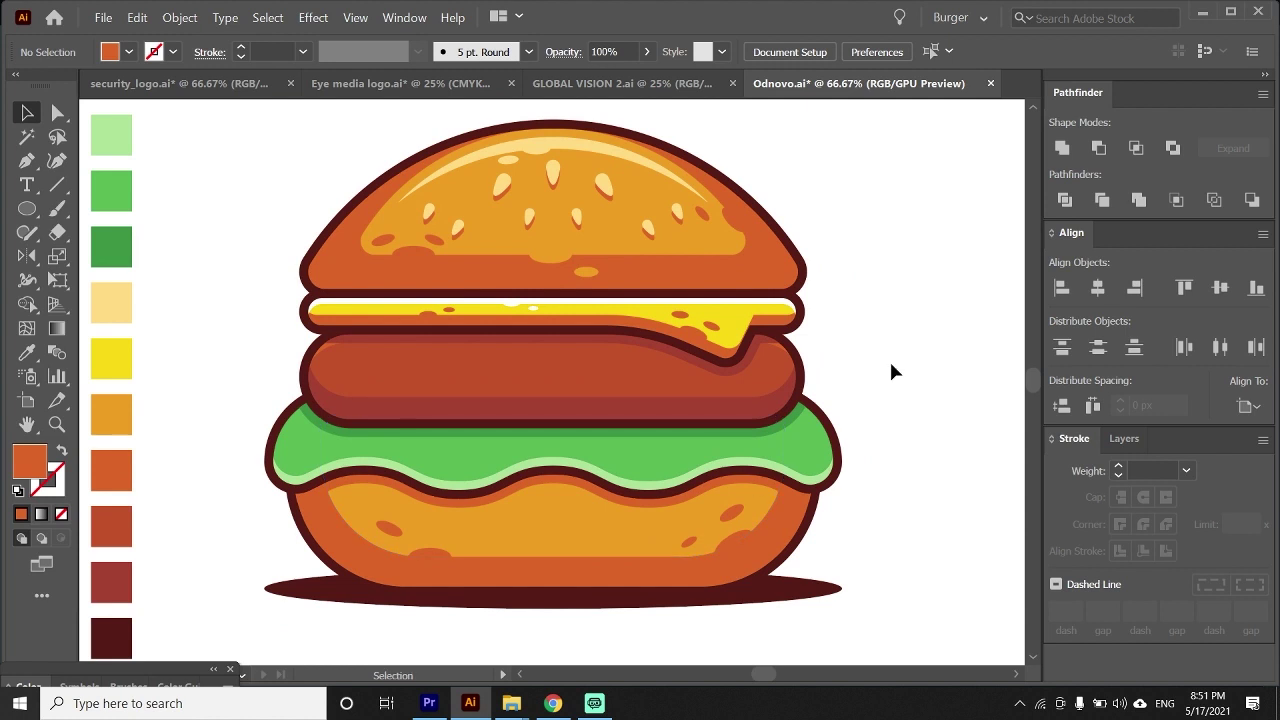